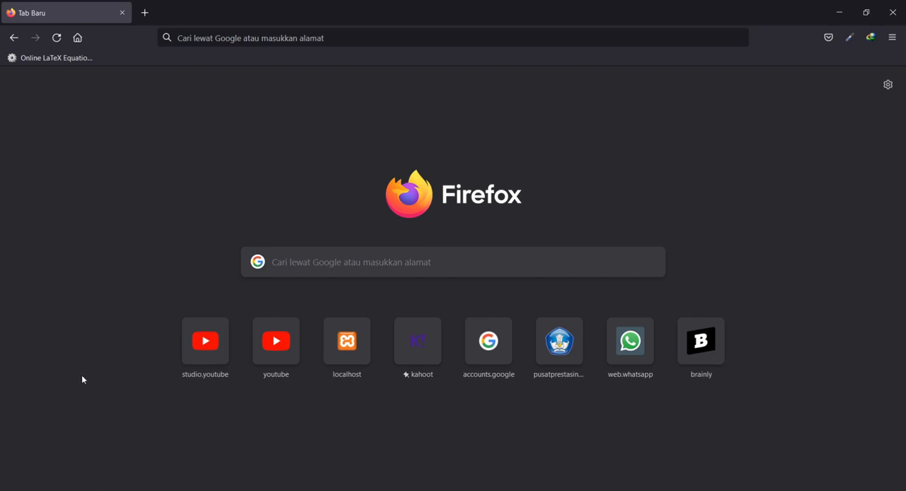
Search the web for desmos and open the Kalkulator Grafik from the Desmos homepage.
{"action": "left_click", "coordinate": [345, 261]}
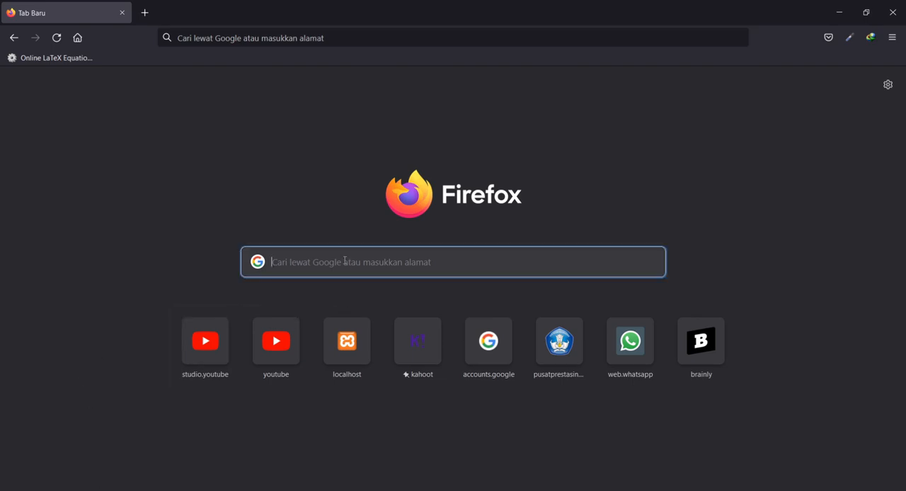
{"action": "type", "text": "des"}
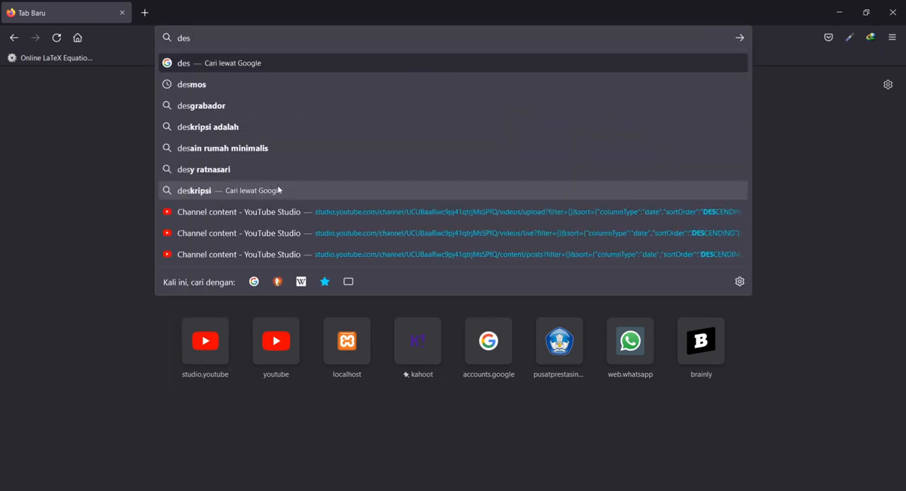
{"action": "key", "text": "Down"}
{"action": "key", "text": "Return"}
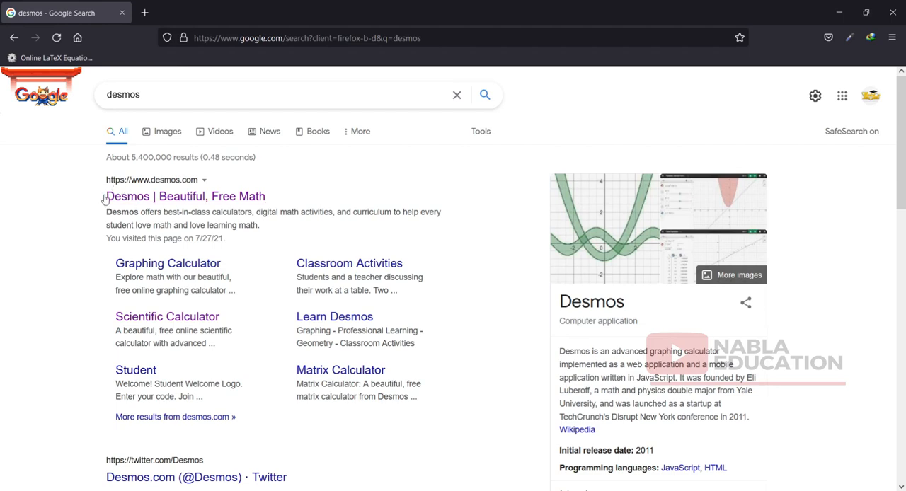
{"action": "left_click", "coordinate": [155, 201]}
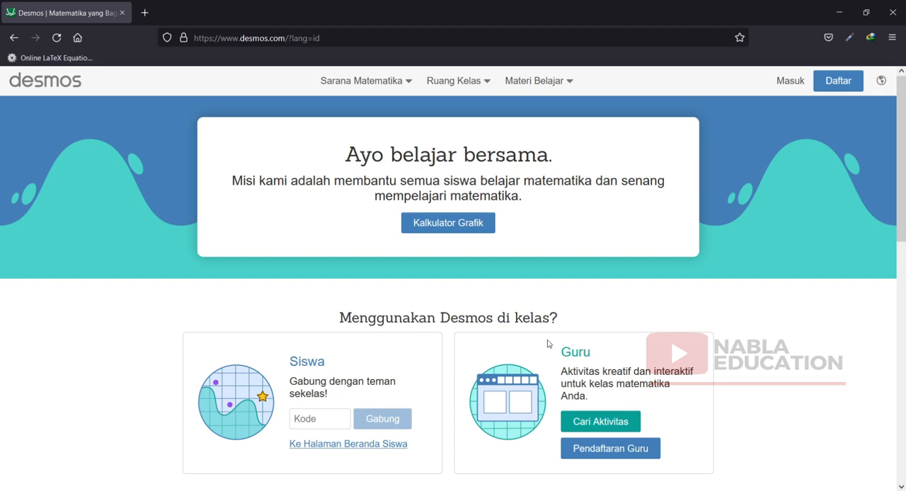
{"action": "left_click", "coordinate": [461, 229]}
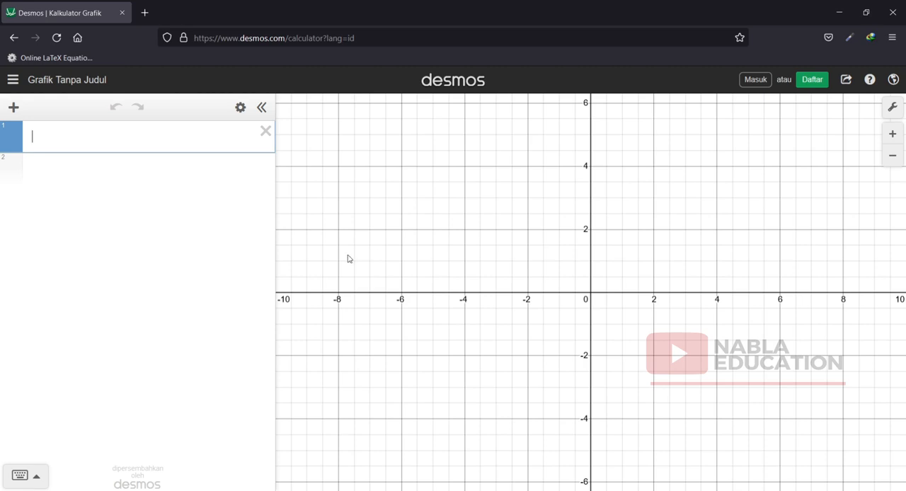
Graph the absolute value function y = |x| as the first expression using the on-screen math keypad.
{"action": "left_click", "coordinate": [19, 476]}
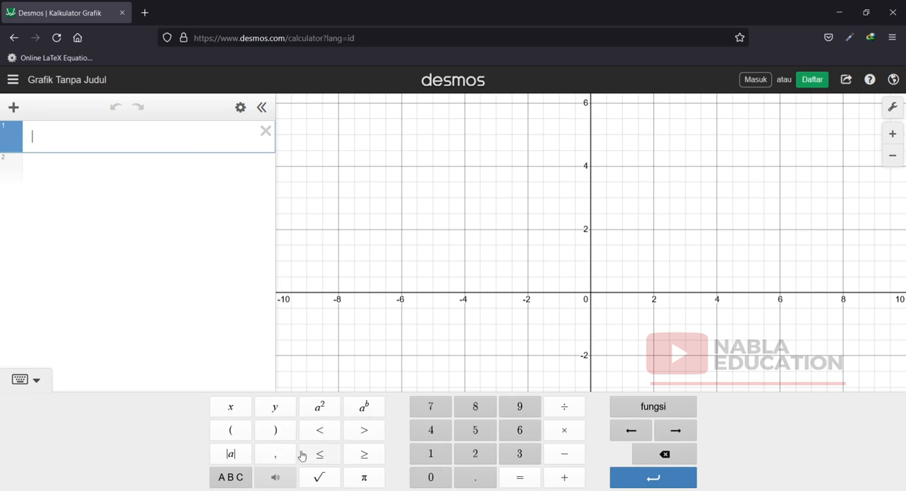
{"action": "left_click", "coordinate": [274, 414]}
{"action": "left_click", "coordinate": [230, 459]}
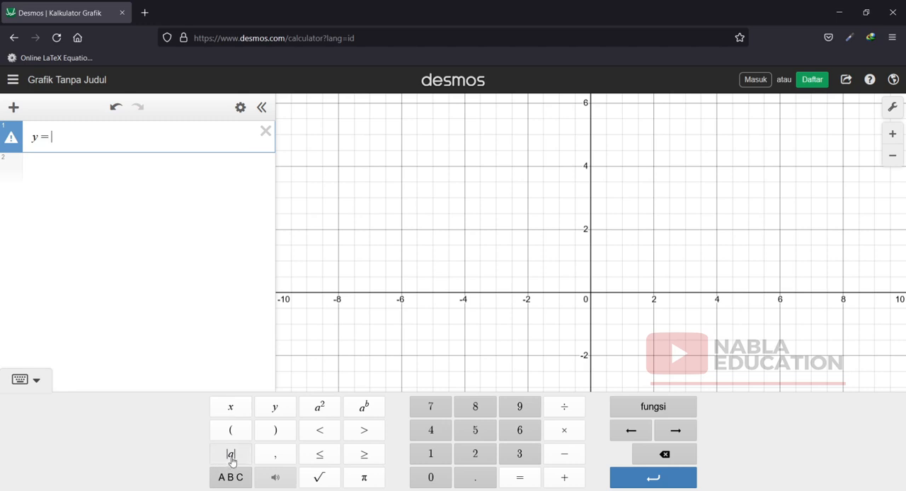
{"action": "type", "text": "x|"}
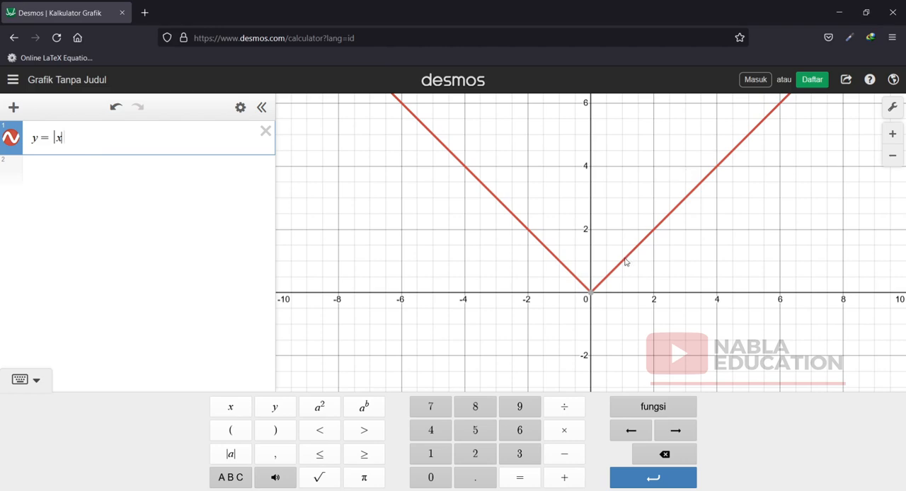
Graph y = abs(x + 2) as the second expression and display the coordinates of its vertex.
{"action": "left_click", "coordinate": [893, 158]}
{"action": "left_click", "coordinate": [893, 159]}
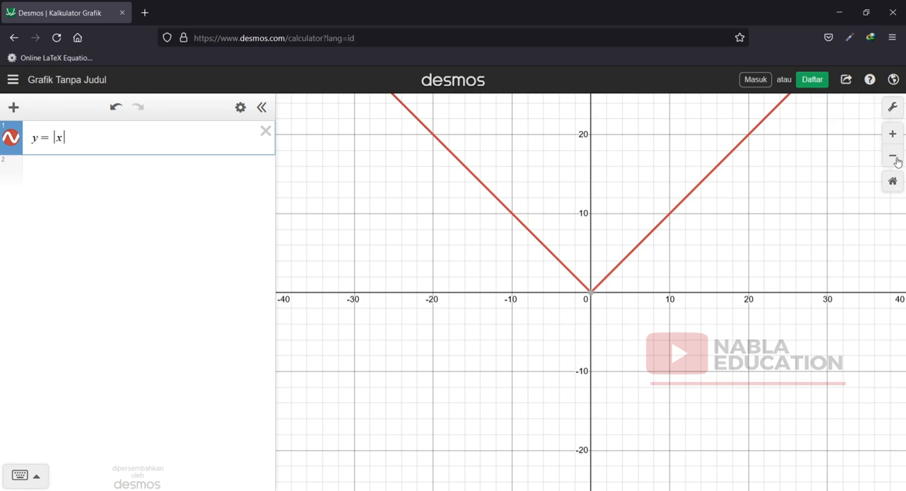
{"action": "left_click", "coordinate": [895, 135]}
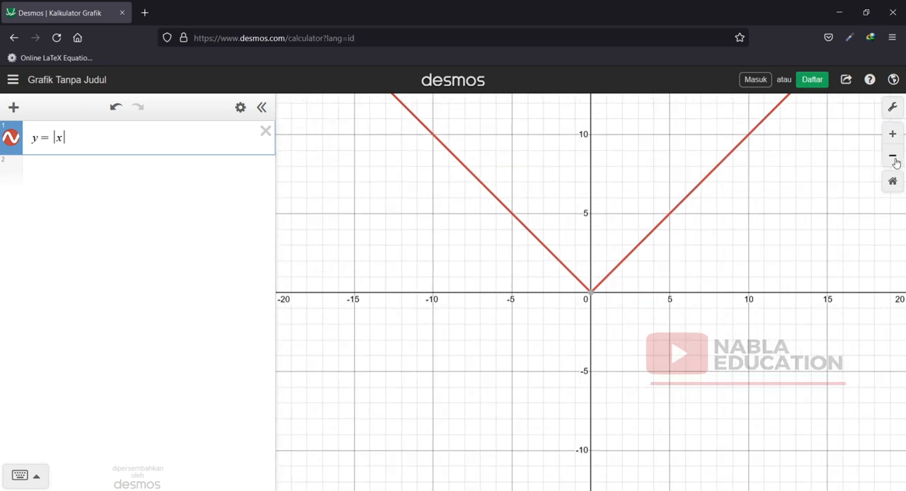
{"action": "left_click", "coordinate": [895, 162]}
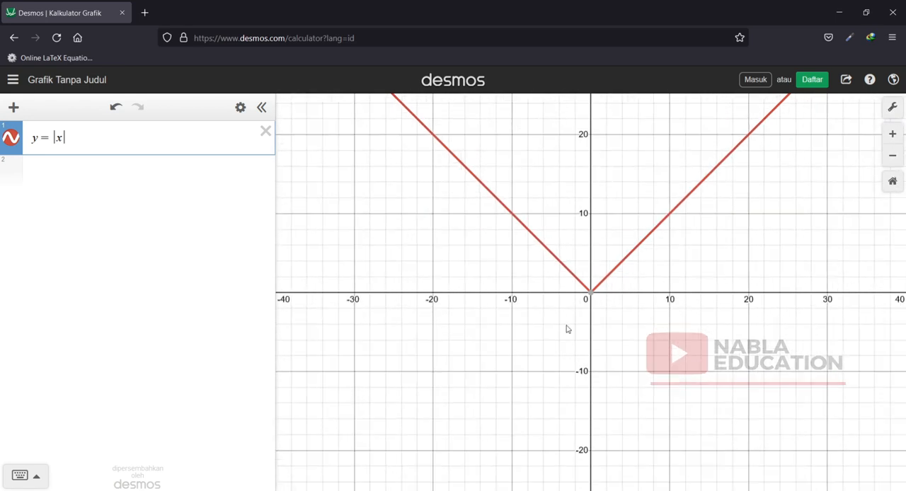
{"action": "left_click", "coordinate": [66, 169]}
{"action": "type", "text": "y = "}
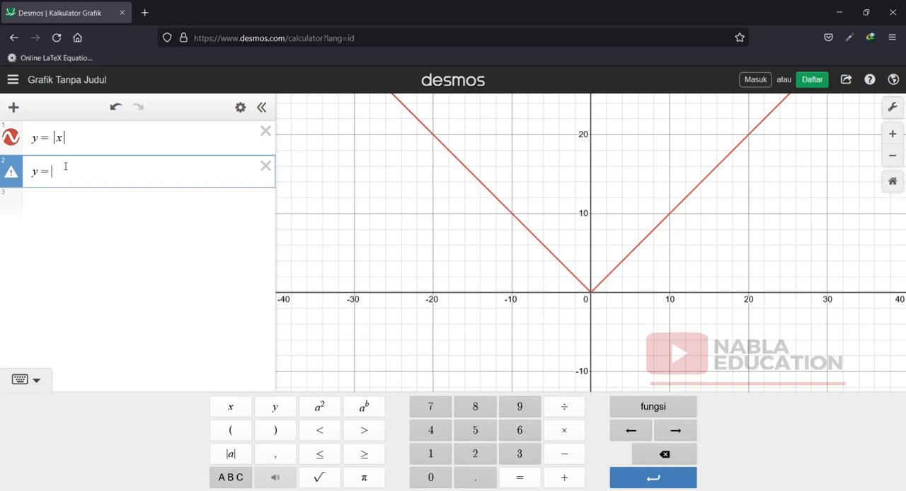
{"action": "type", "text": "abs"}
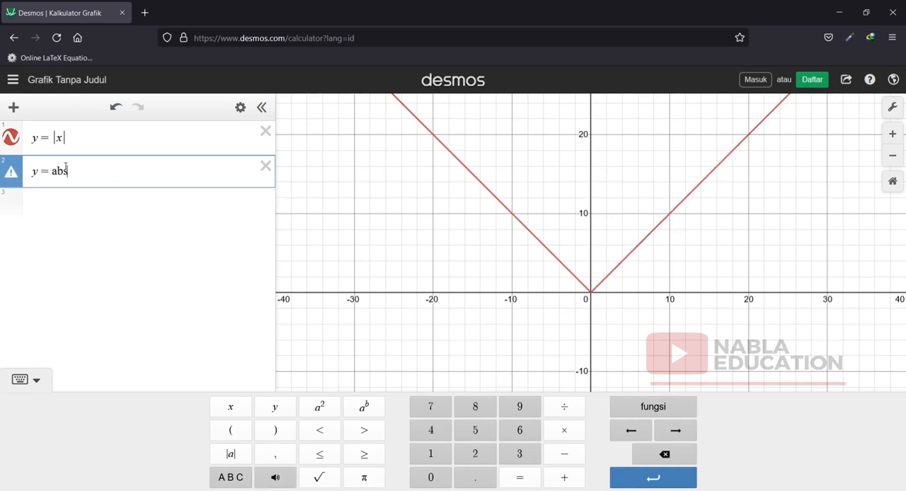
{"action": "type", "text": "("}
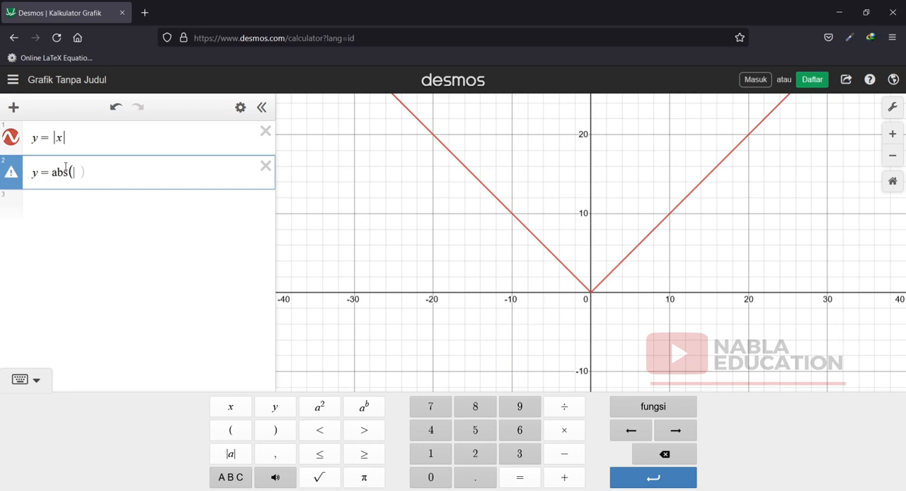
{"action": "type", "text": "x + 2"}
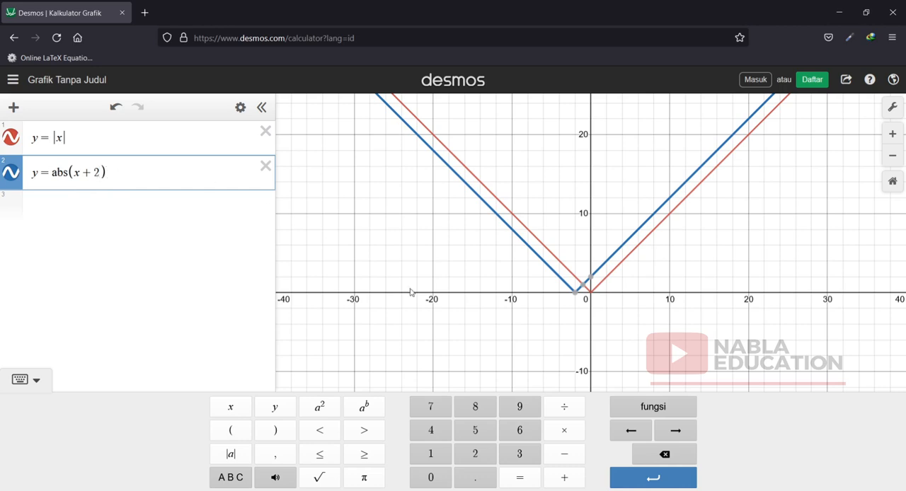
{"action": "left_click", "coordinate": [577, 298]}
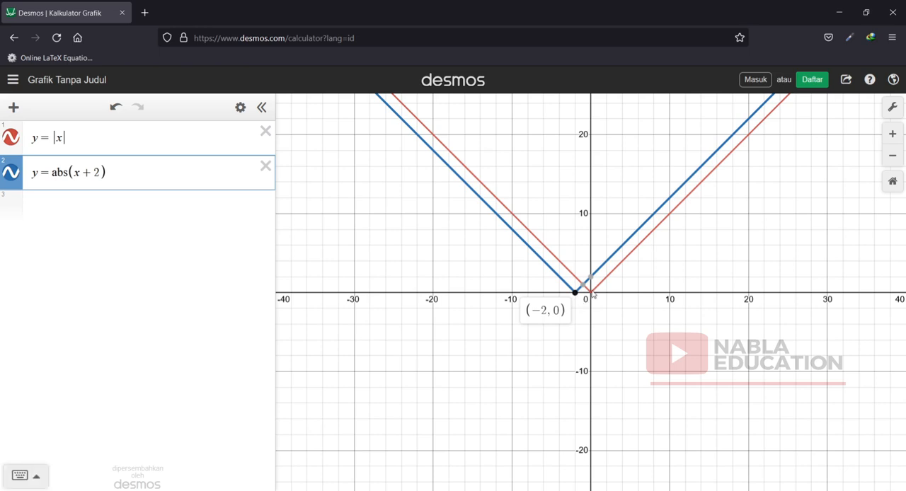
Graph y = abs(x + 3) + 4 as the third expression.
{"action": "left_click", "coordinate": [51, 203]}
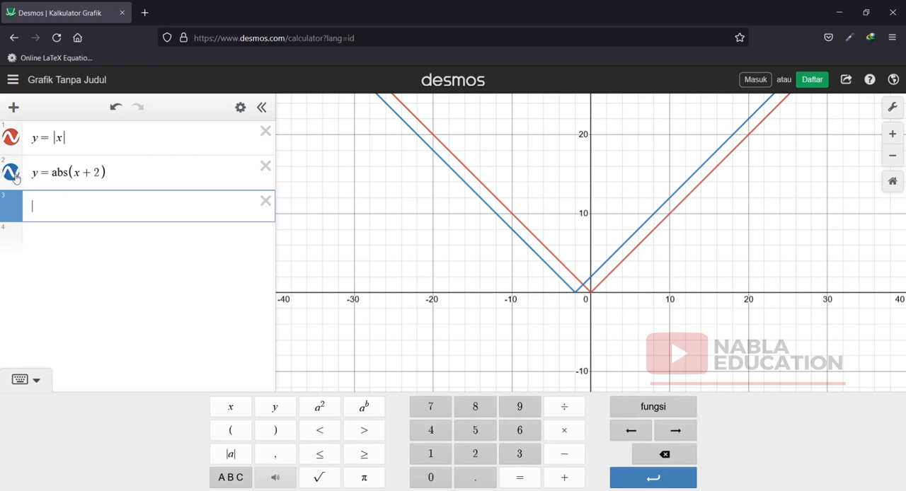
{"action": "type", "text": "y = "}
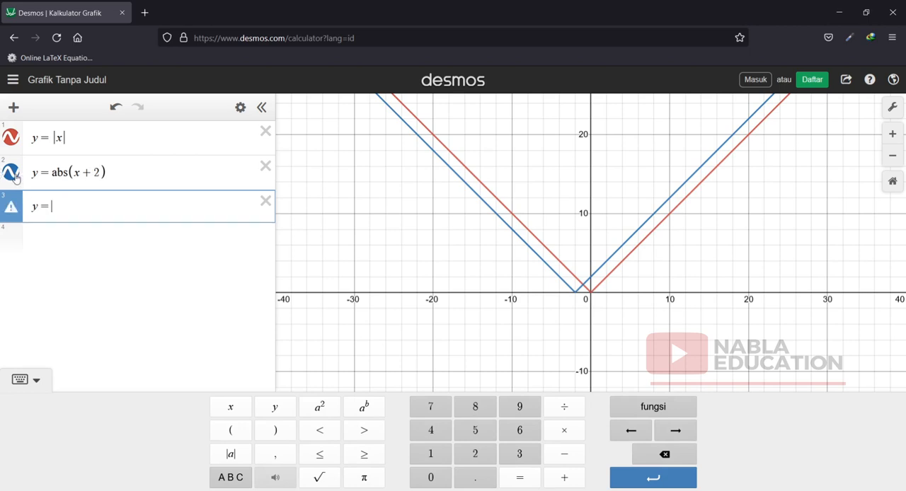
{"action": "type", "text": "("}
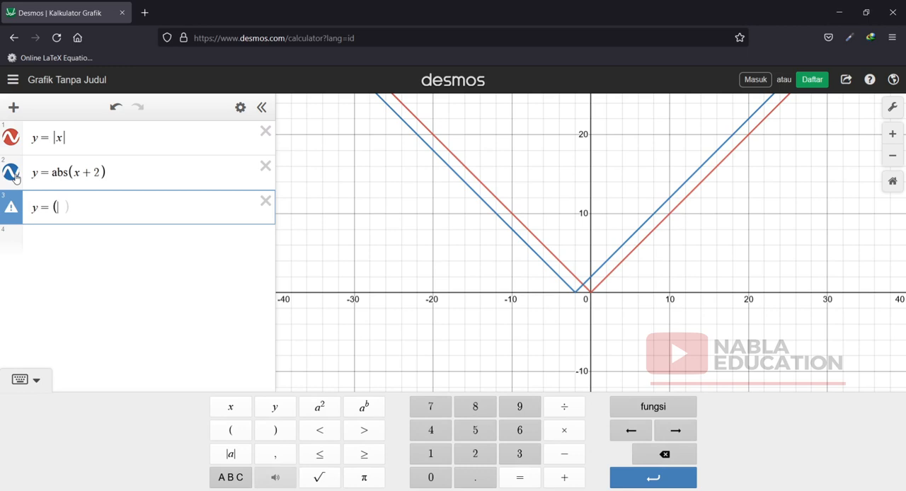
{"action": "key", "text": "BackSpace"}
{"action": "type", "text": "sb"}
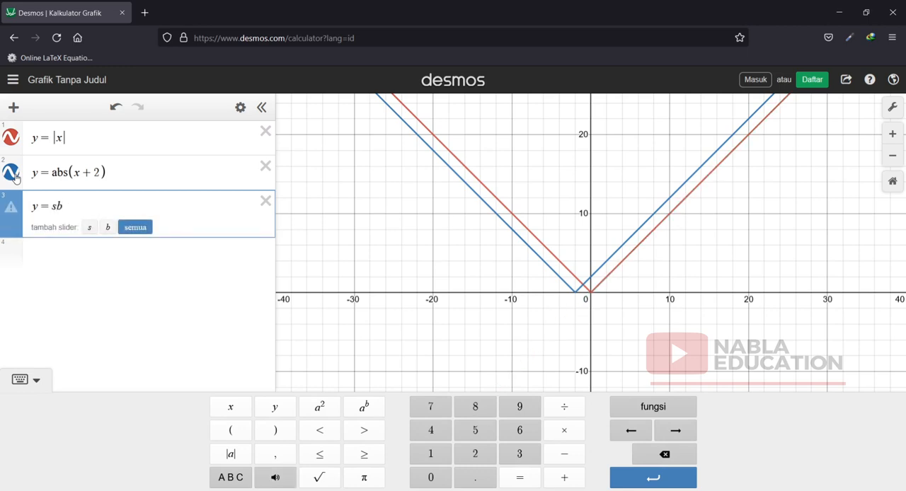
{"action": "key", "text": "BackSpace"}
{"action": "key", "text": "BackSpace"}
{"action": "type", "text": "abd"}
{"action": "key", "text": "BackSpace"}
{"action": "type", "text": "s("}
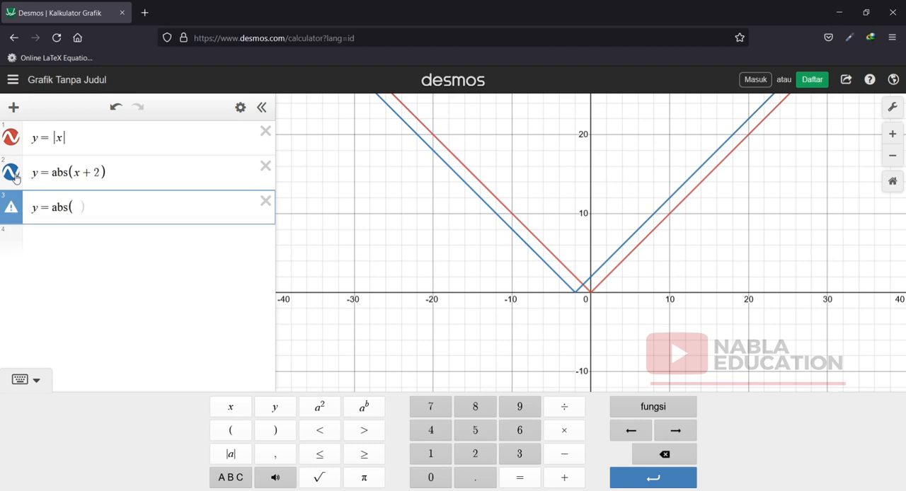
{"action": "type", "text": "x + 3"}
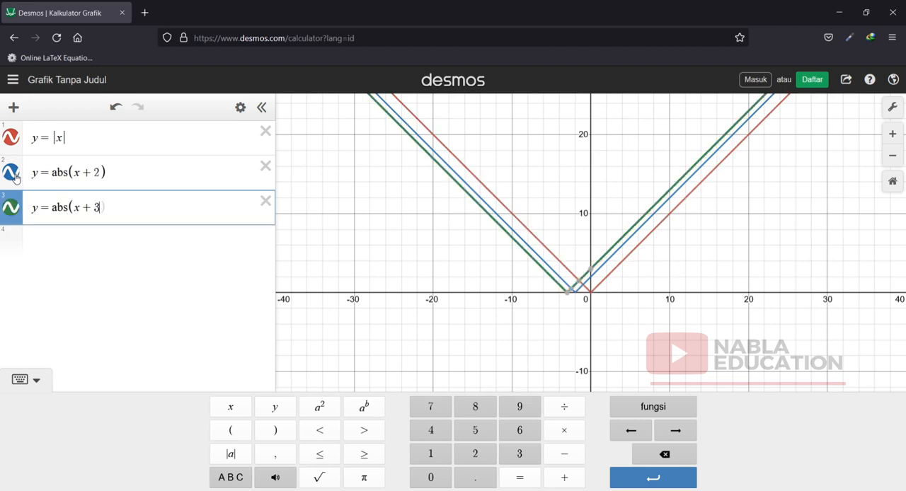
{"action": "type", "text": ") +4"}
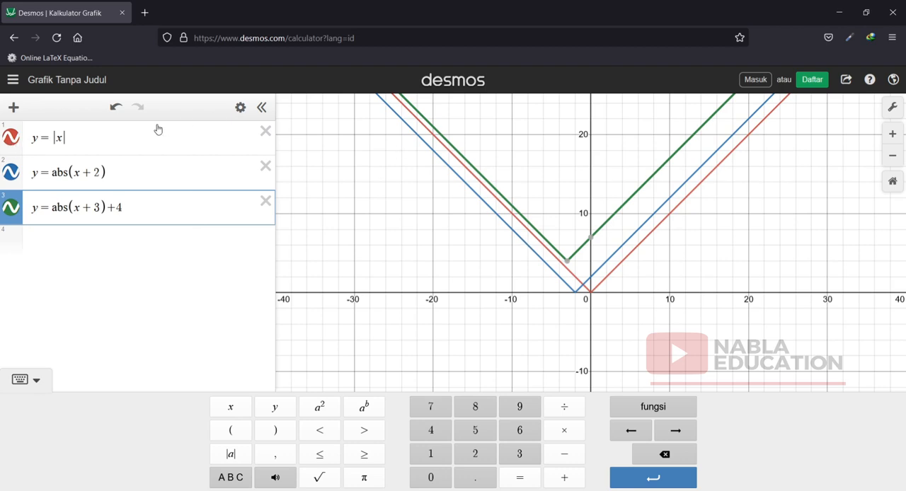
Hide the first two graphs and display the vertex and y-intercept coordinates of the third graph.
{"action": "left_click", "coordinate": [10, 140]}
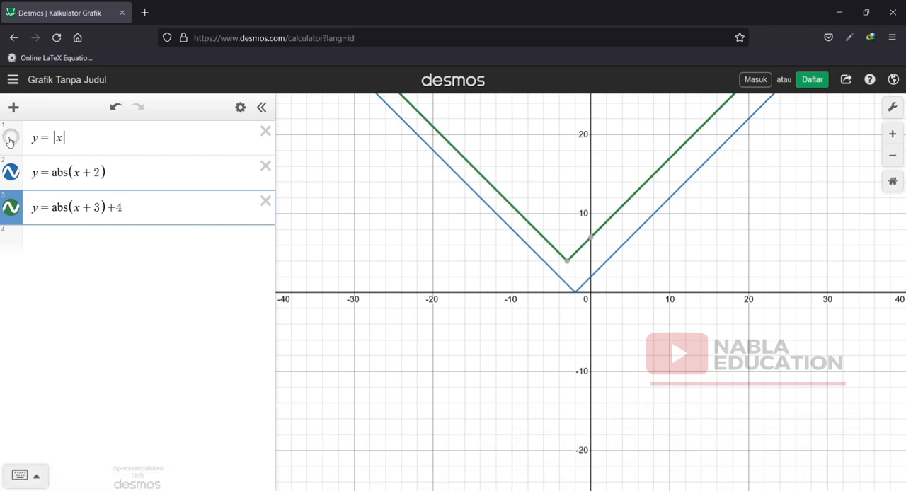
{"action": "left_click", "coordinate": [11, 172]}
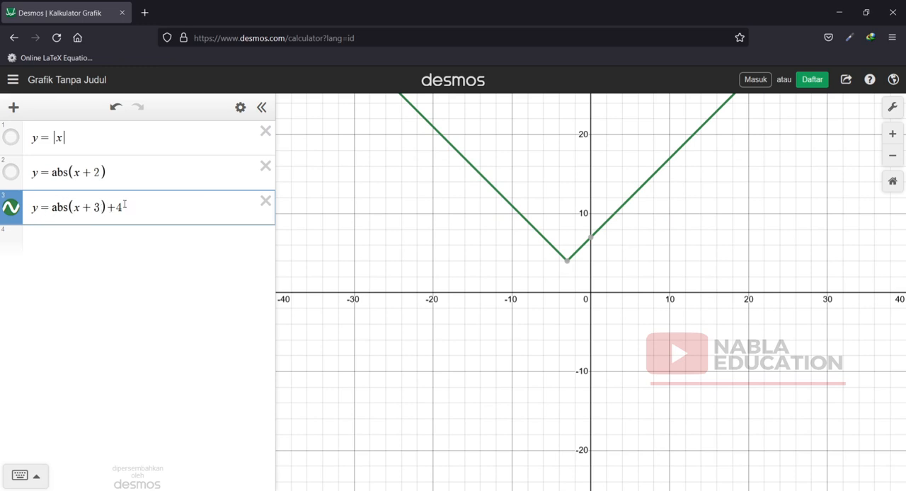
{"action": "mouse_move", "coordinate": [570, 264]}
{"action": "left_click", "coordinate": [591, 238]}
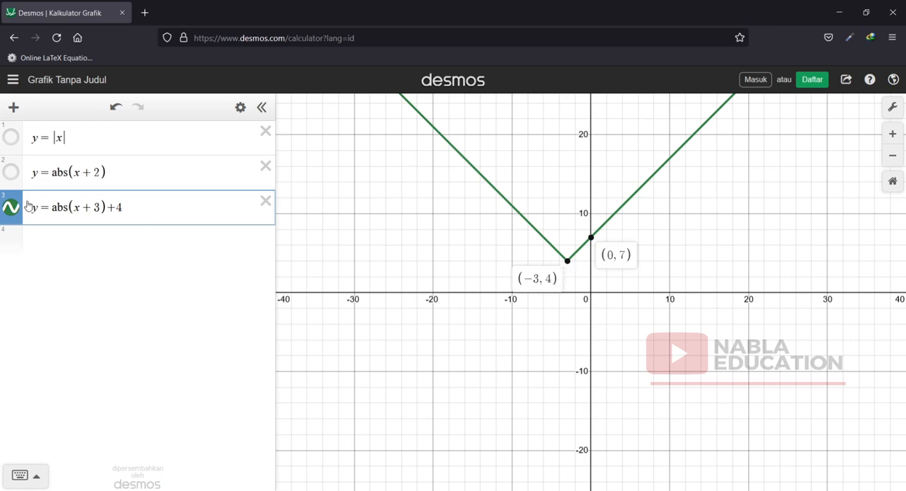
Change the constant inside the absolute value of the third expression to 2.
{"action": "left_click", "coordinate": [124, 207]}
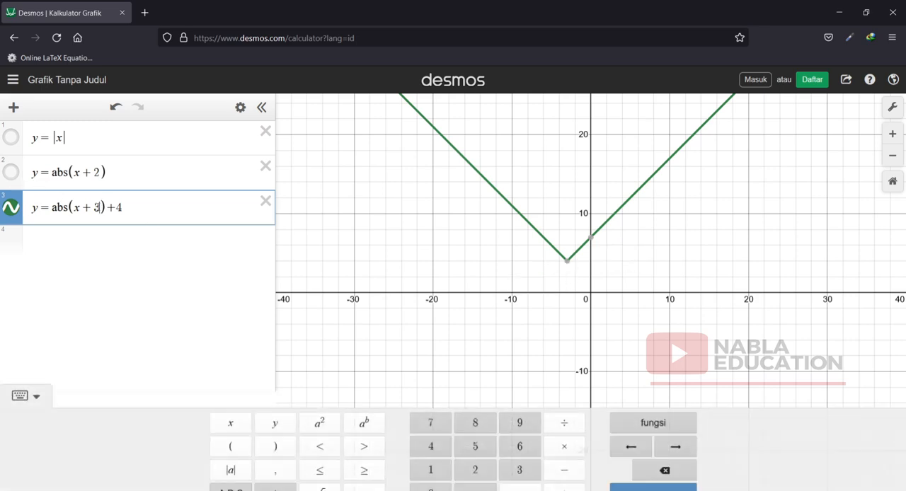
{"action": "key", "text": "Left"}
{"action": "key", "text": "Left"}
{"action": "key", "text": "Left"}
{"action": "key", "text": "BackSpace"}
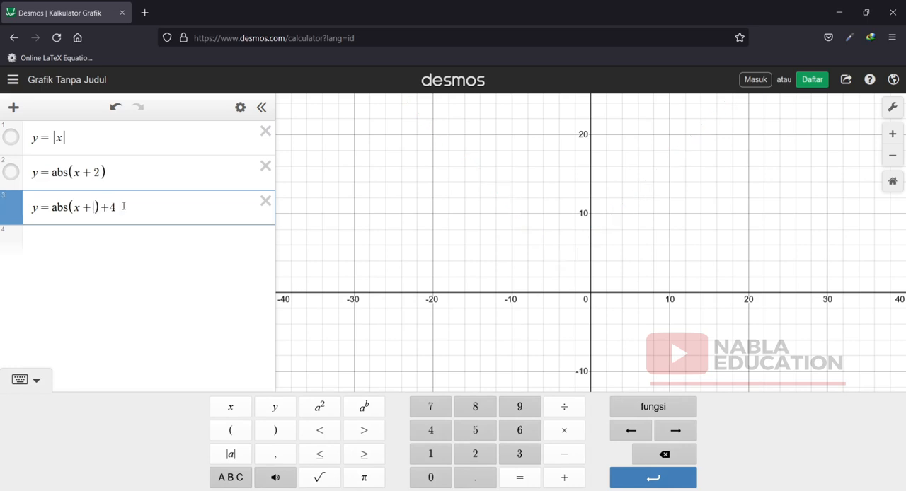
{"action": "type", "text": "2"}
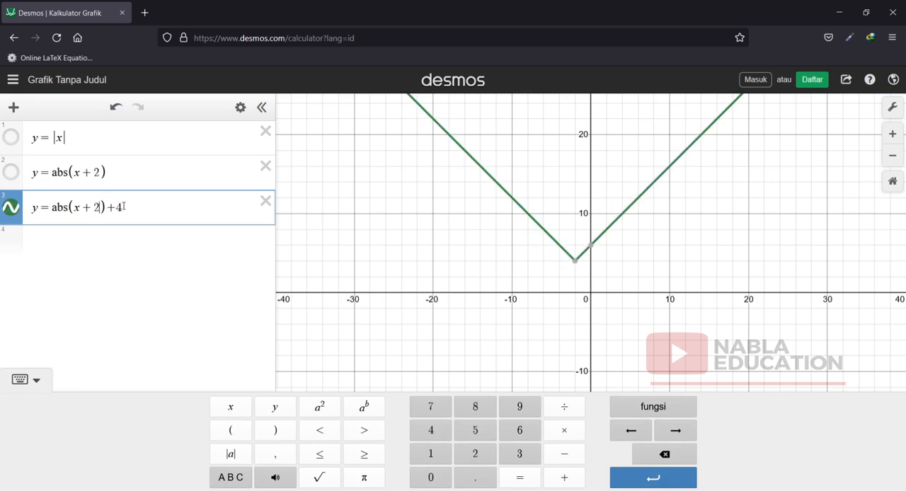
Show the second graph again and display the vertex coordinates of both the second and third graphs.
{"action": "left_click", "coordinate": [11, 172]}
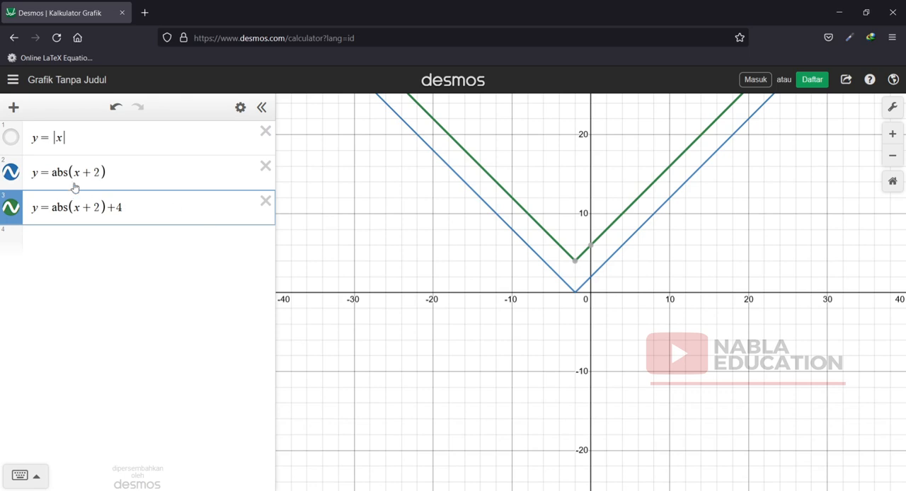
{"action": "left_click", "coordinate": [575, 295]}
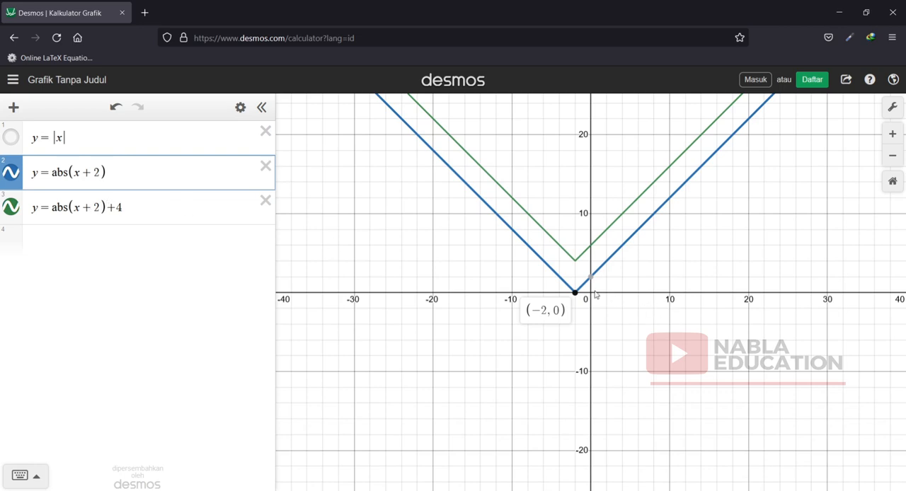
{"action": "left_click", "coordinate": [576, 262]}
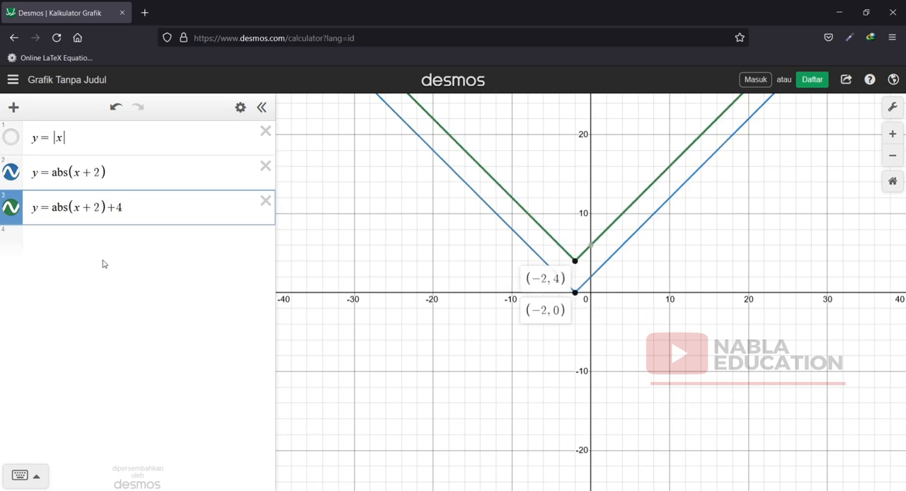
Graph y = abs(x + 2) − 4 as the fourth expression, based on a copy of the third expression.
{"action": "left_click", "coordinate": [78, 239]}
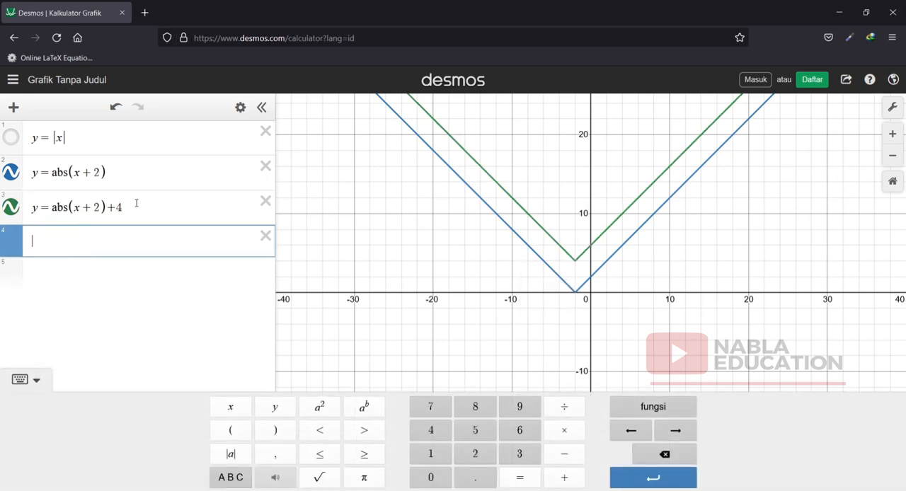
{"action": "left_click_drag", "start_coordinate": [136, 203], "coordinate": [15, 206]}
{"action": "key", "text": "ctrl+c"}
{"action": "left_click", "coordinate": [39, 237]}
{"action": "key", "text": "ctrl+v"}
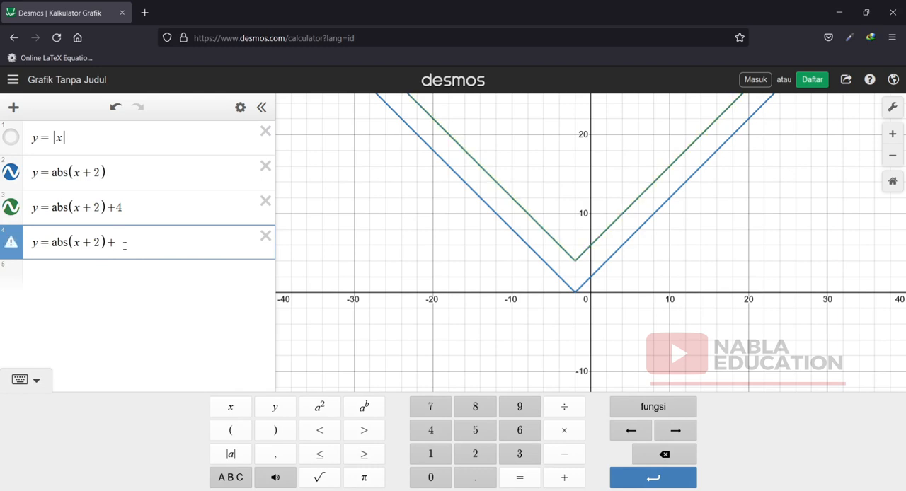
{"action": "key", "text": "BackSpace"}
{"action": "type", "text": "-4"}
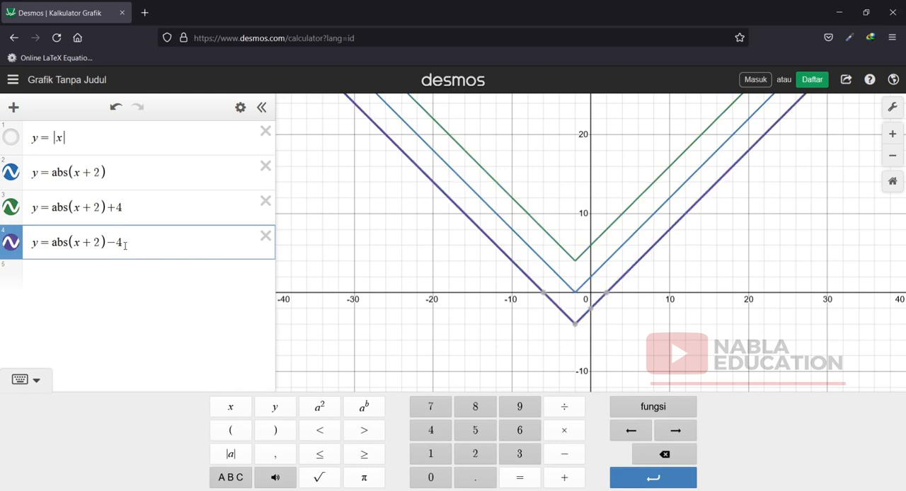
Select the second, third and fourth graphs in turn at their vertices to compare their vertical positions.
{"action": "left_click", "coordinate": [575, 294]}
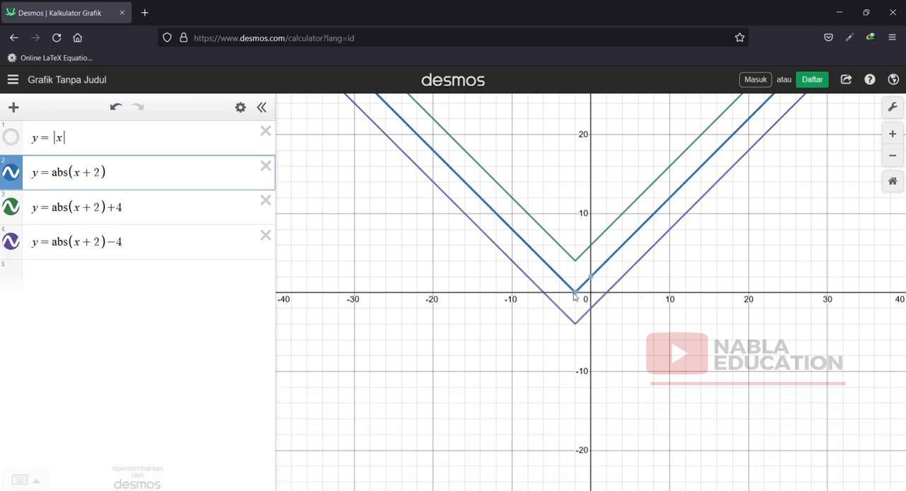
{"action": "left_click", "coordinate": [575, 262]}
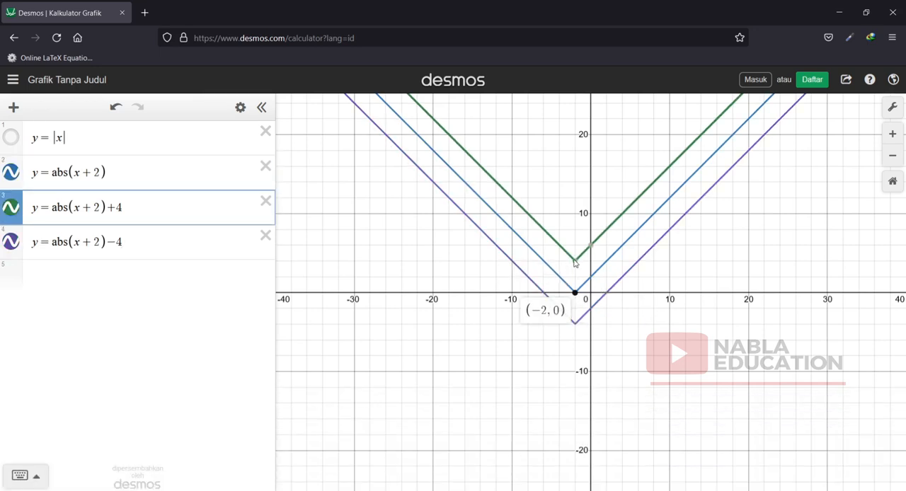
{"action": "left_click", "coordinate": [576, 327]}
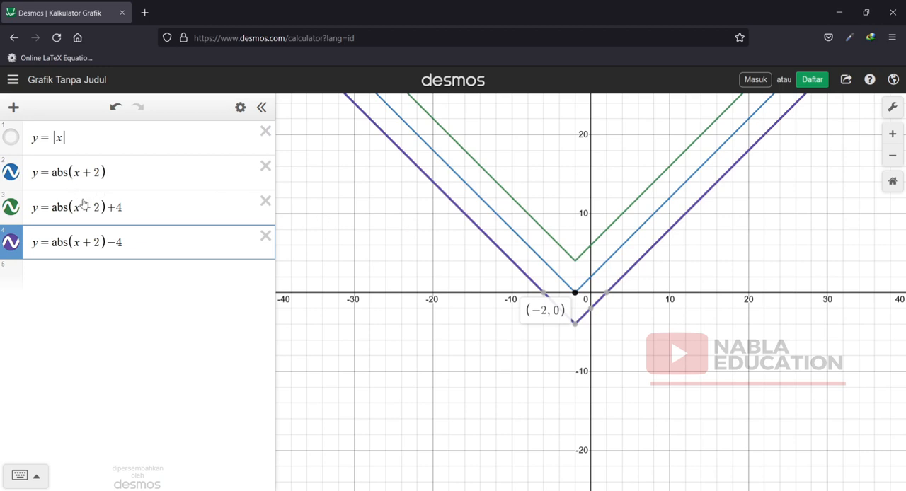
Graph y = abs(3x) as the fifth expression.
{"action": "left_click", "coordinate": [80, 276]}
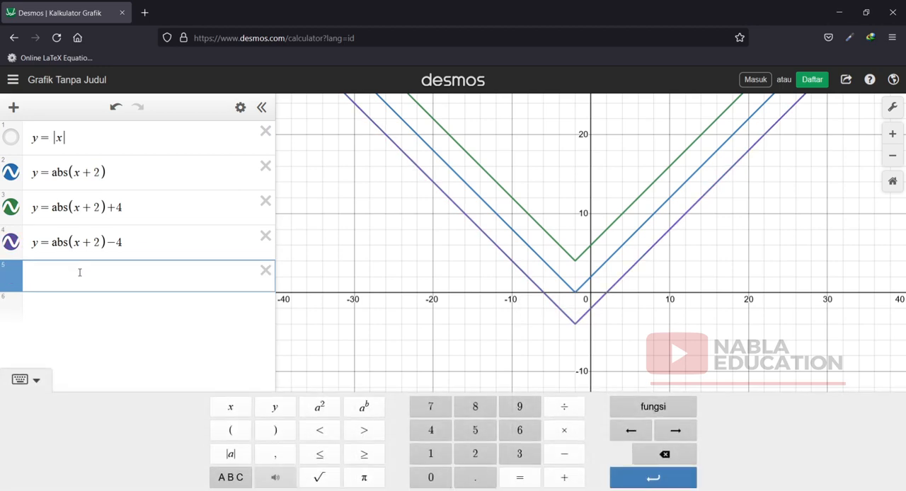
{"action": "type", "text": "y = abs("}
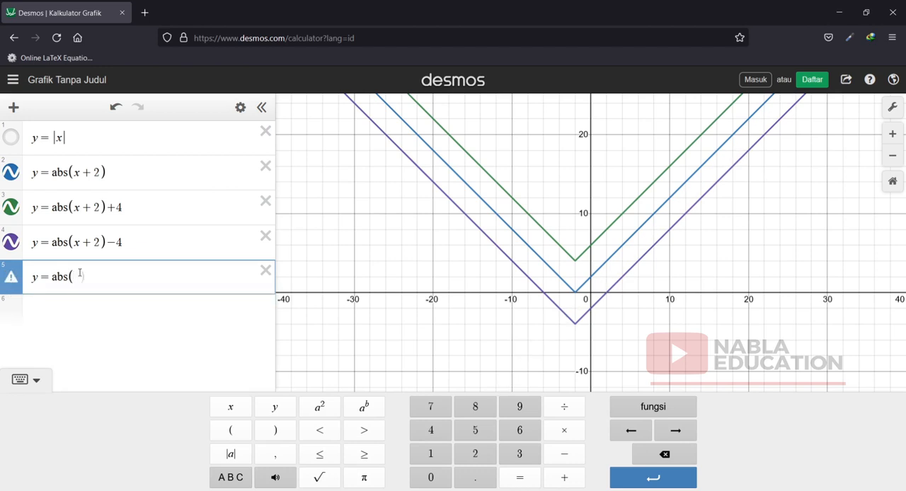
{"action": "type", "text": "3x"}
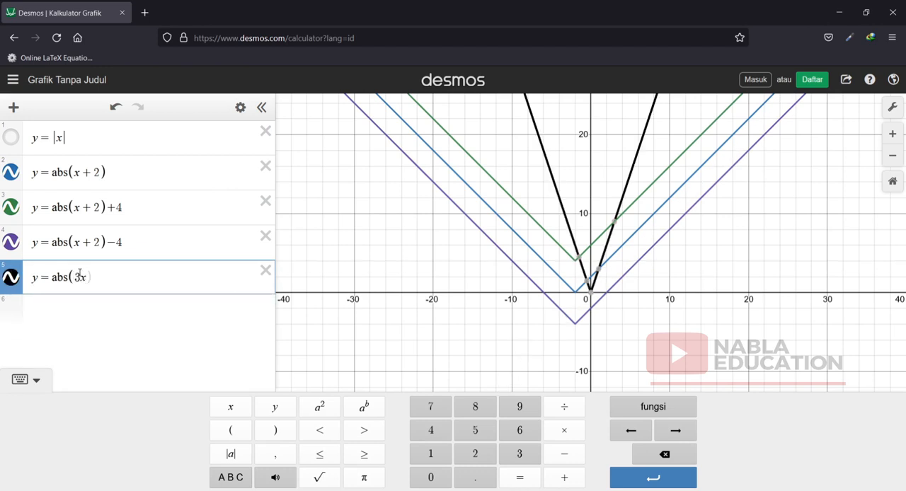
{"action": "type", "text": ")"}
Leave only the first and fifth graphs visible and display the coordinates of their shared vertex.
{"action": "left_click", "coordinate": [11, 172]}
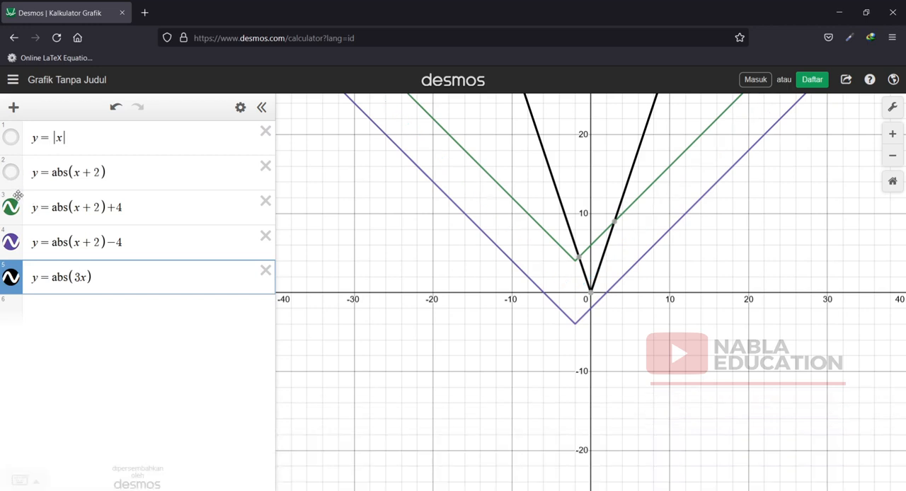
{"action": "left_click", "coordinate": [14, 211]}
{"action": "left_click", "coordinate": [12, 245]}
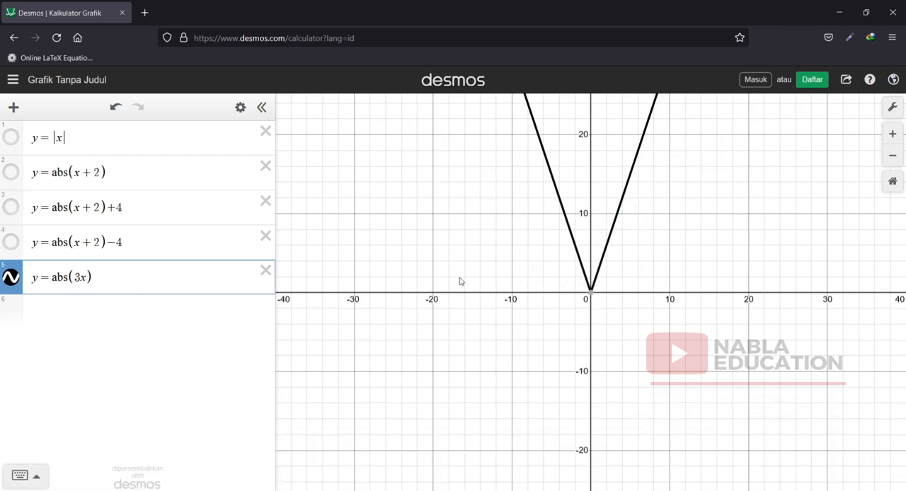
{"action": "left_click", "coordinate": [12, 137]}
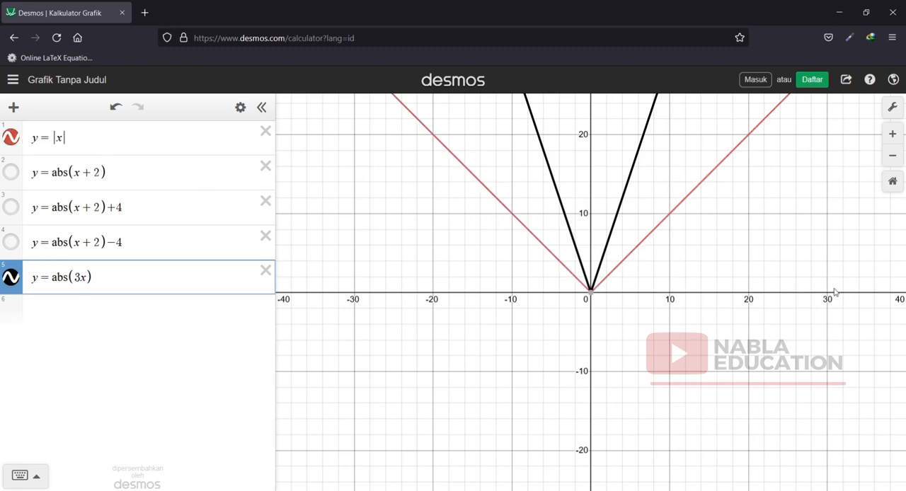
{"action": "scroll", "coordinate": [835, 293], "scroll_direction": "up", "scroll_amount": 1}
{"action": "scroll", "coordinate": [735, 271], "scroll_direction": "down", "scroll_amount": 2}
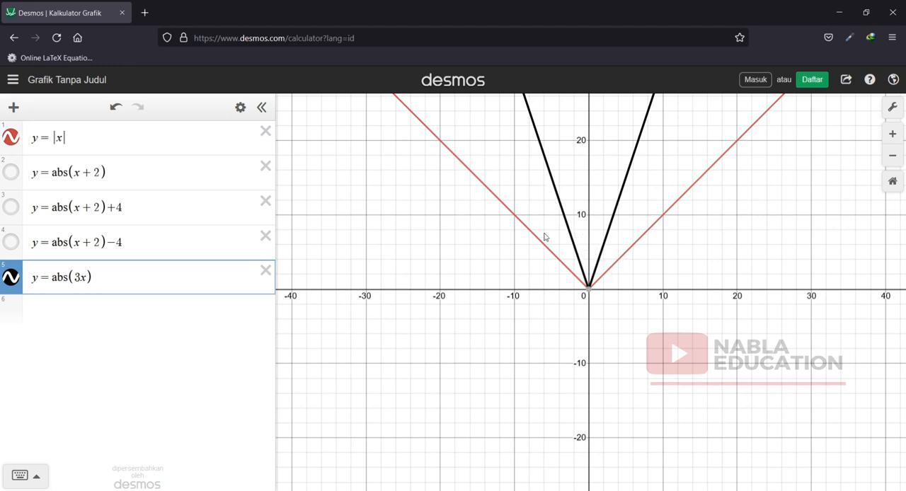
{"action": "left_click", "coordinate": [893, 156]}
{"action": "left_click", "coordinate": [893, 156]}
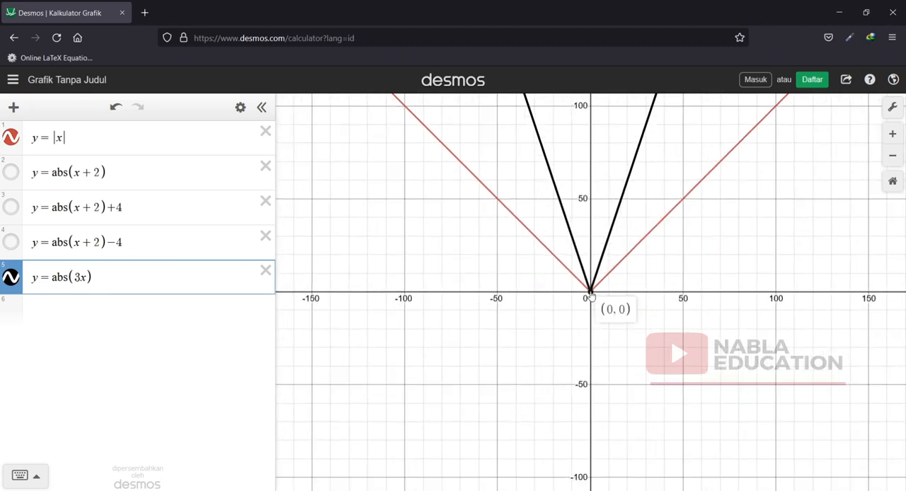
Change the fifth expression to y = abs(3x) + 4 and inspect the shifted graph.
{"action": "left_click", "coordinate": [170, 278]}
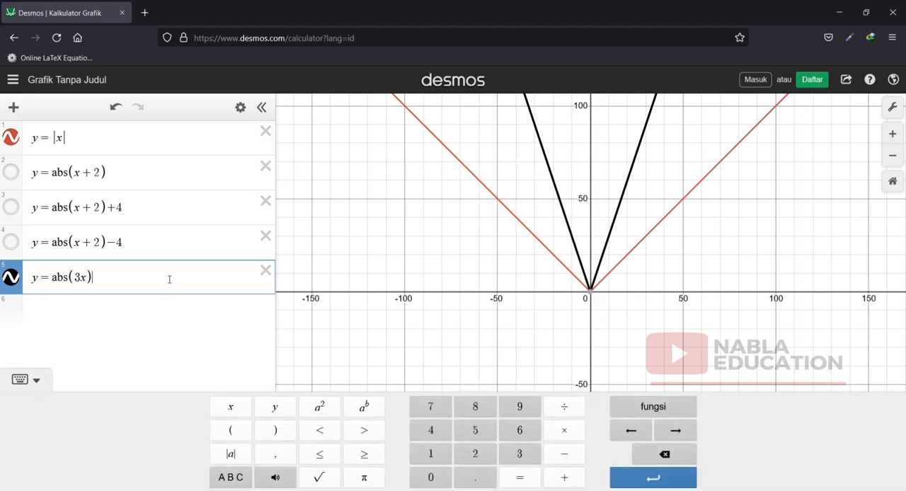
{"action": "type", "text": "+4"}
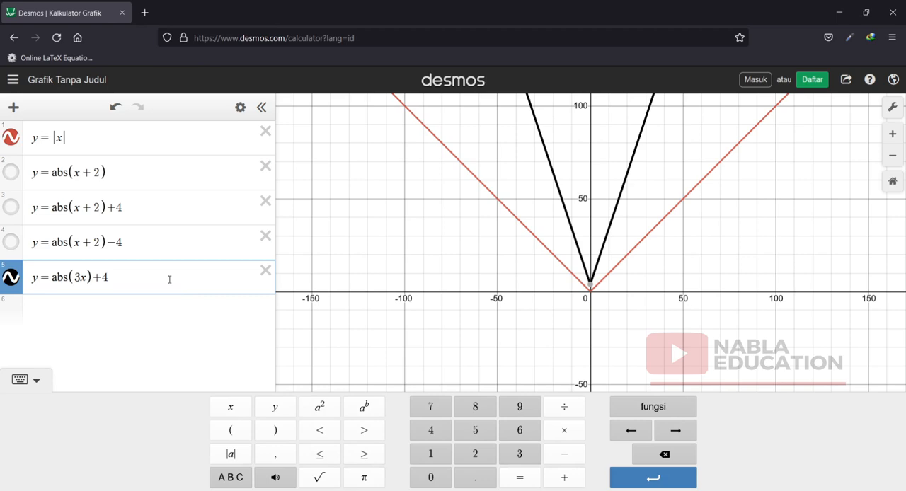
{"action": "double_click", "coordinate": [893, 135]}
{"action": "left_click", "coordinate": [581, 160]}
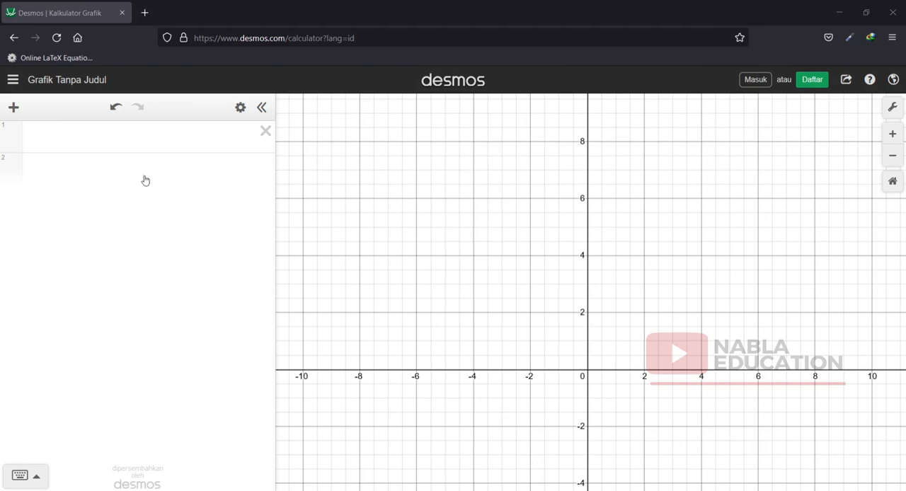
Graph the exponential function y = 2^x as the first expression of the blank graph.
{"action": "left_click", "coordinate": [95, 136]}
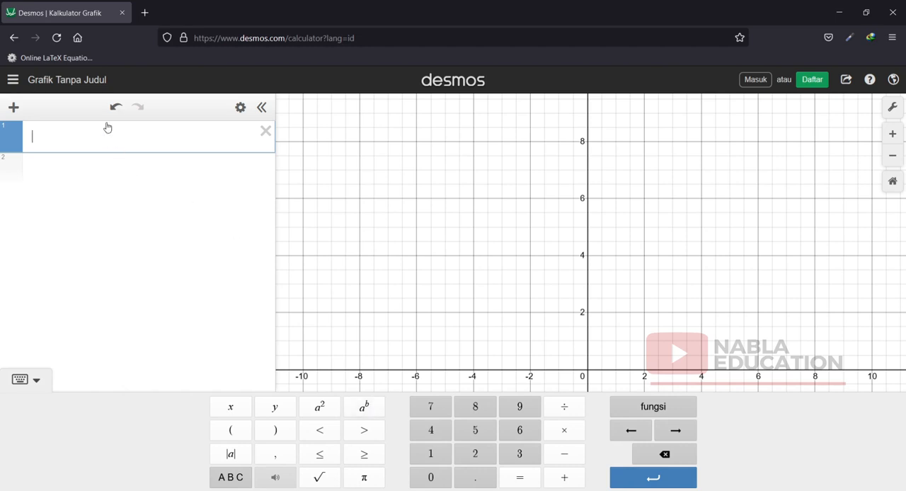
{"action": "type", "text": "Y"}
{"action": "key", "text": "BackSpace"}
{"action": "type", "text": "y ="}
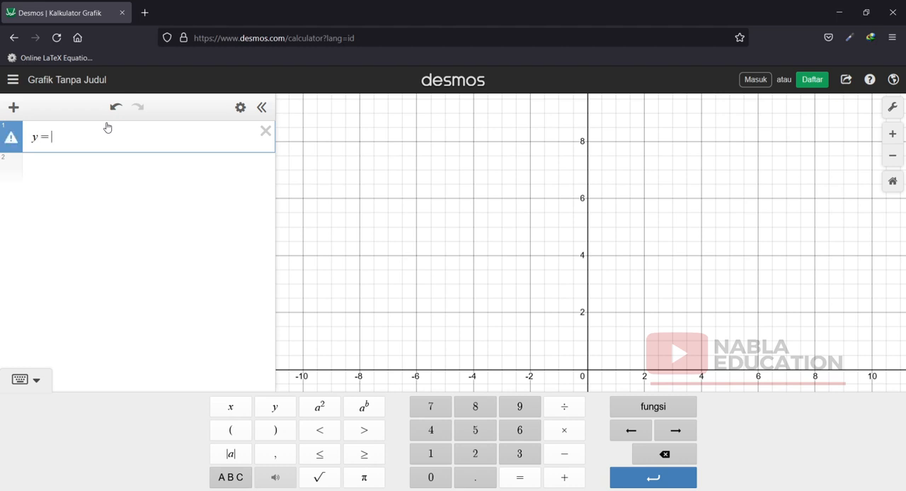
{"action": "left_click", "coordinate": [495, 456]}
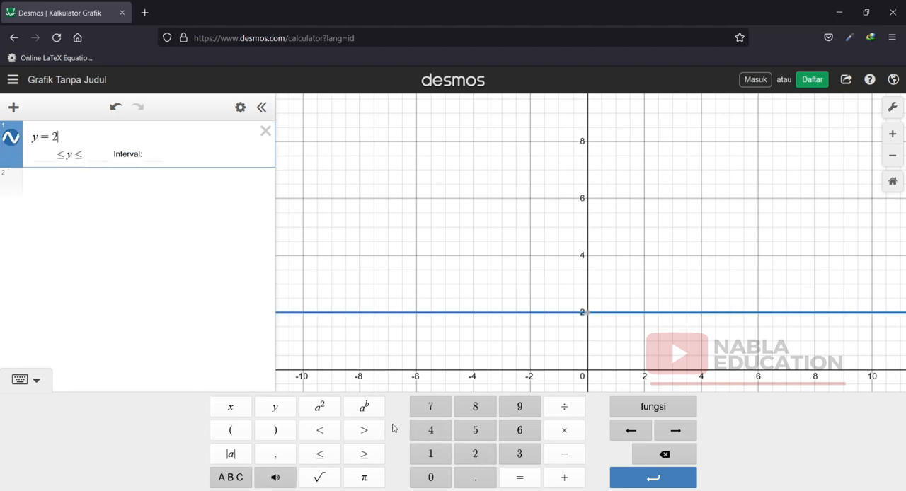
{"action": "left_click", "coordinate": [364, 409]}
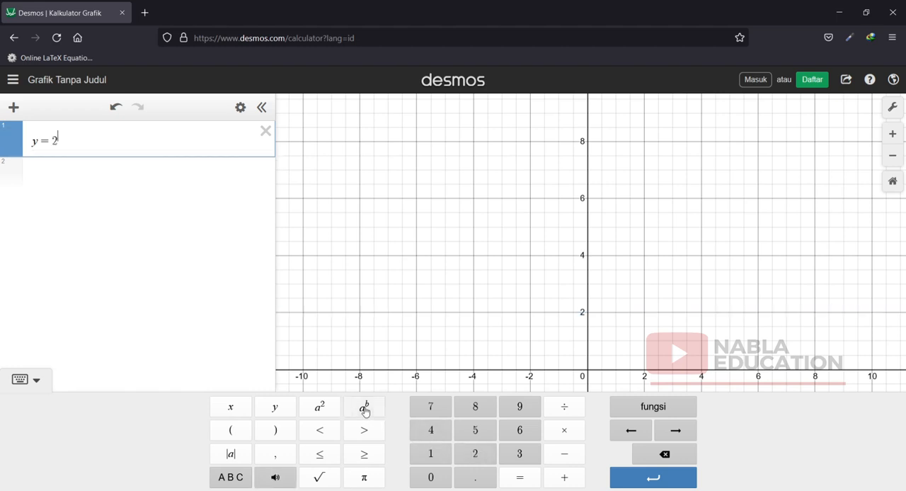
{"action": "type", "text": "x"}
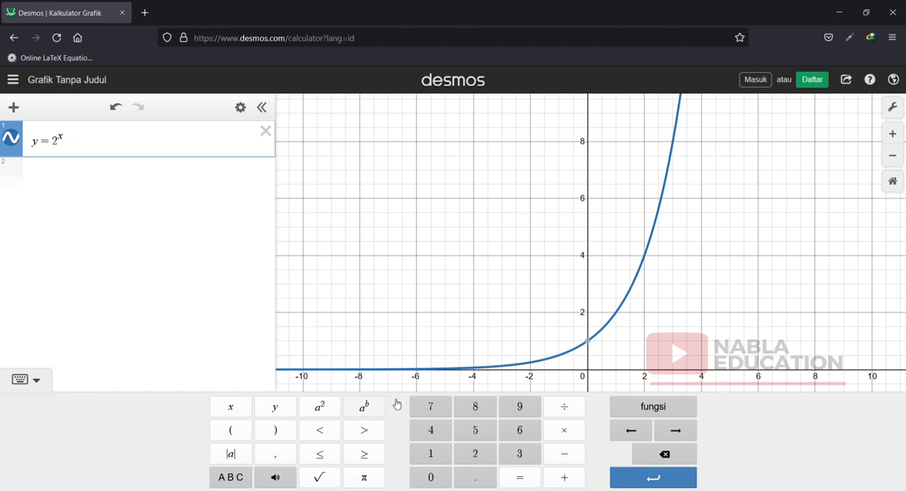
Hide the on-screen keypad and check the y-intercept coordinates of the exponential graph.
{"action": "left_click", "coordinate": [32, 382]}
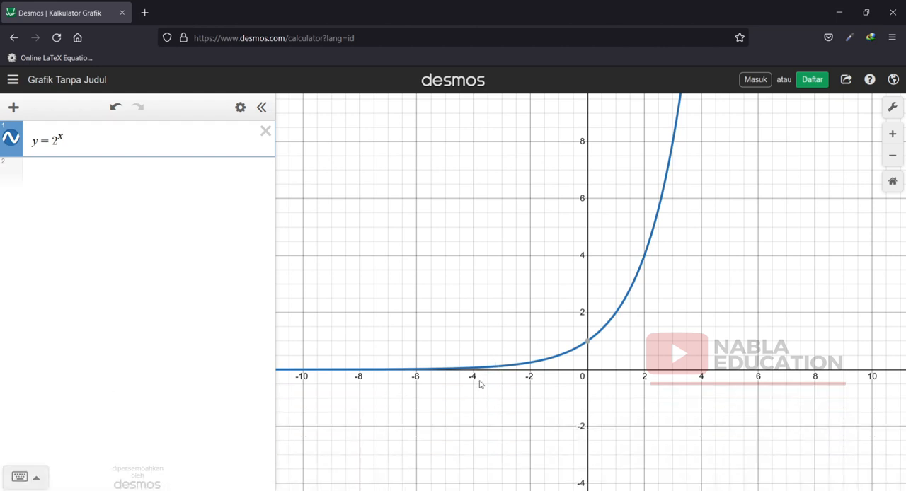
{"action": "left_click", "coordinate": [588, 344]}
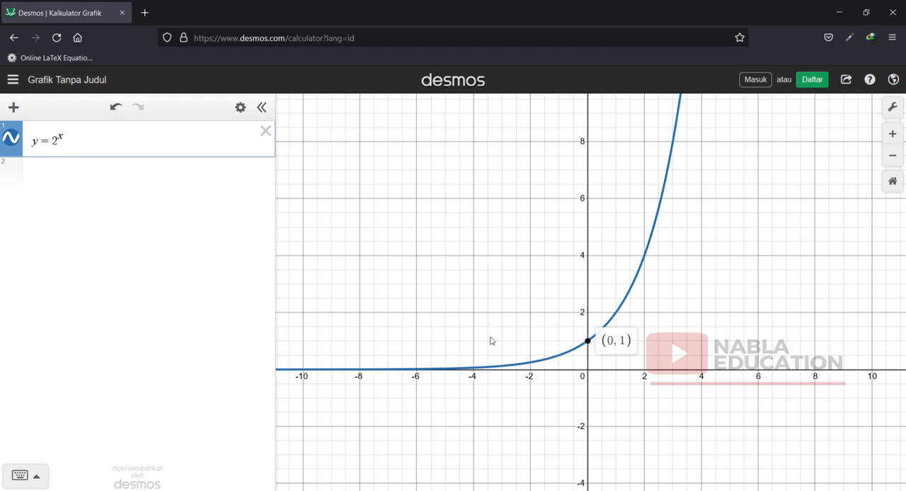
{"action": "left_click", "coordinate": [588, 343]}
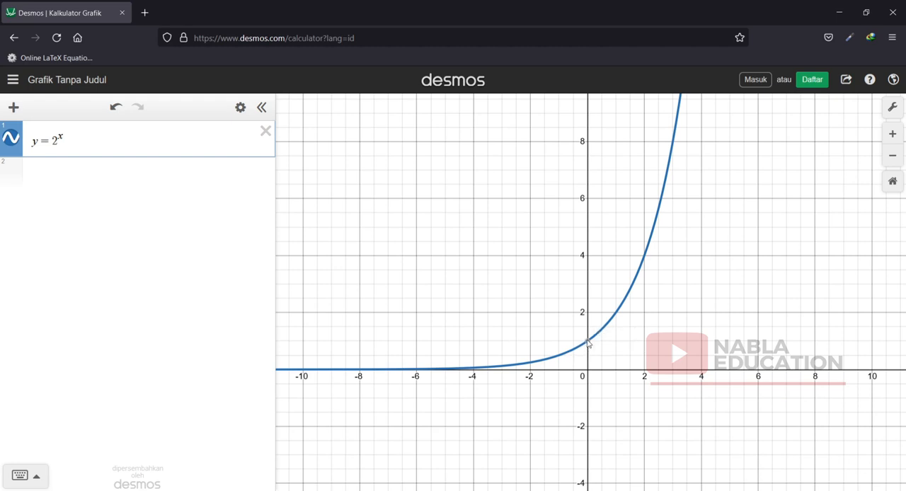
Graph y = 2^(2x) as the second expression from a copy of the first, and display its y-intercept coordinates.
{"action": "left_click", "coordinate": [56, 171]}
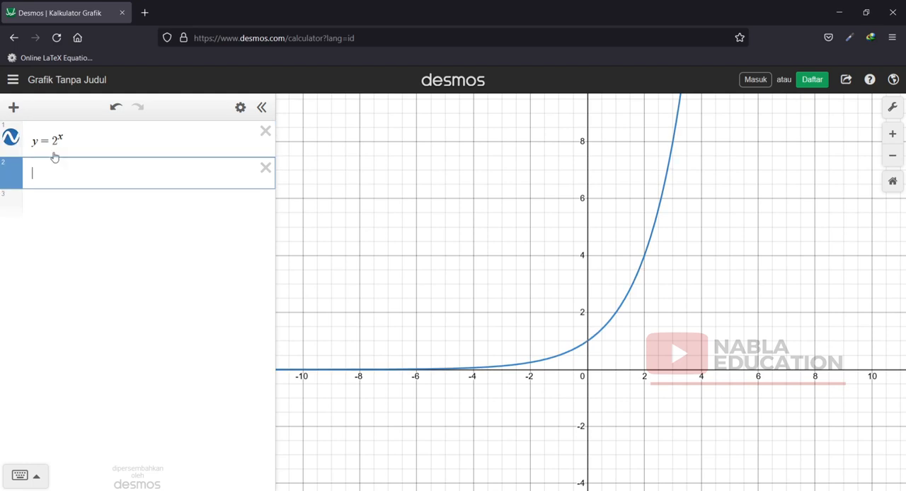
{"action": "left_click_drag", "start_coordinate": [81, 137], "coordinate": [3, 146]}
{"action": "key", "text": "ctrl+c"}
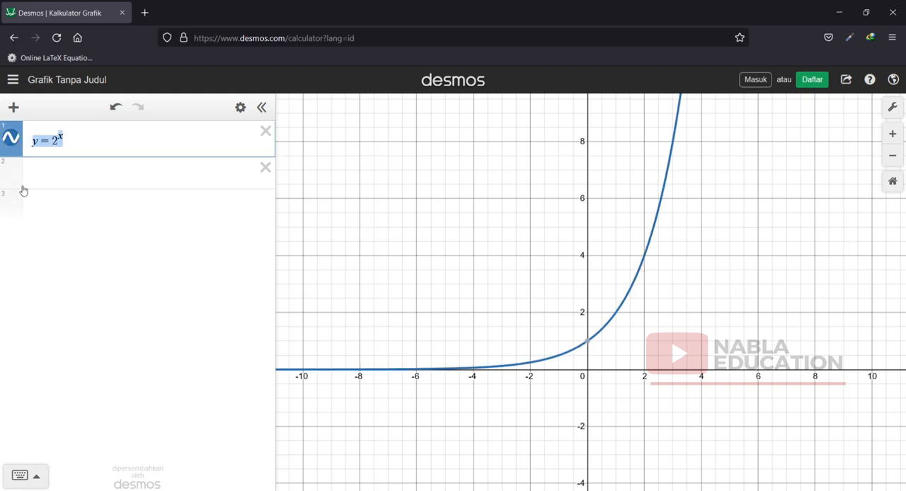
{"action": "left_click", "coordinate": [48, 177]}
{"action": "key", "text": "ctrl+v"}
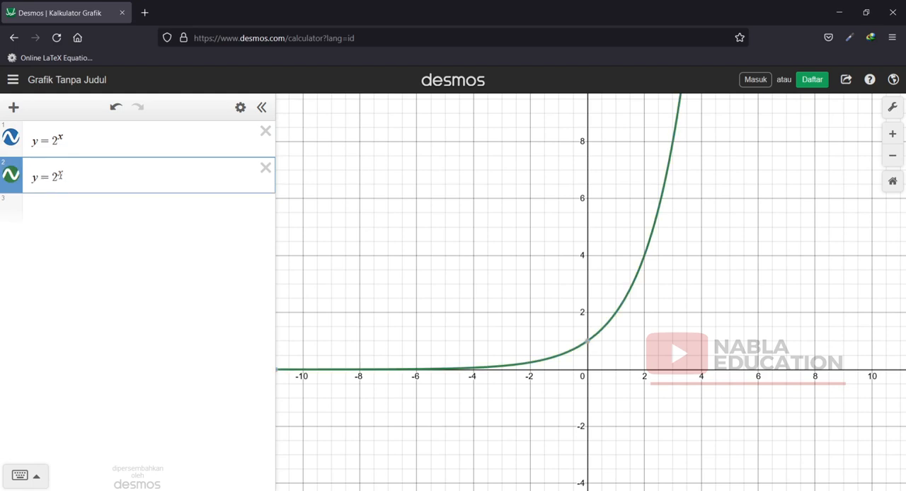
{"action": "left_click", "coordinate": [64, 172]}
{"action": "key", "text": "BackSpace"}
{"action": "key", "text": "BackSpace"}
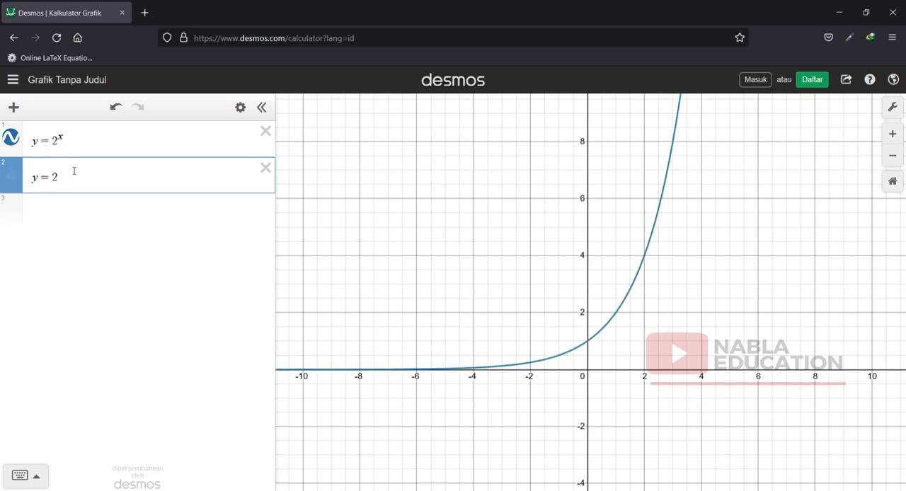
{"action": "type", "text": "^2x"}
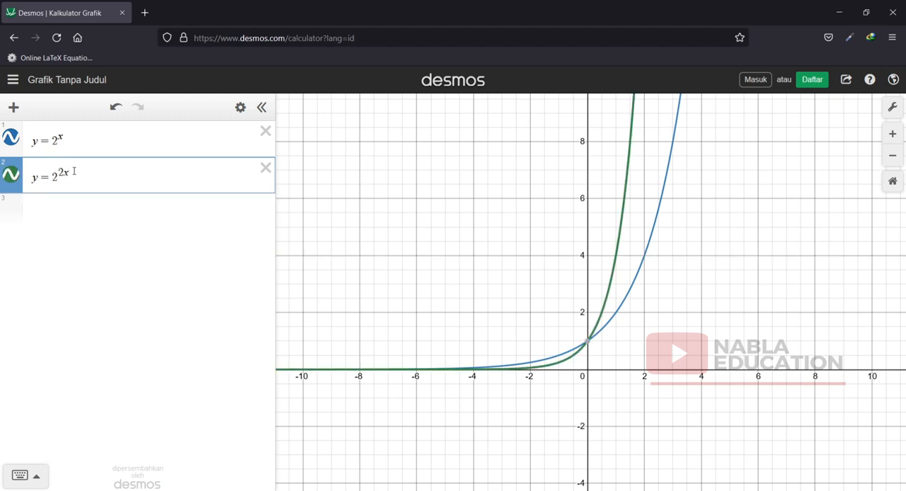
{"action": "mouse_move", "coordinate": [588, 344]}
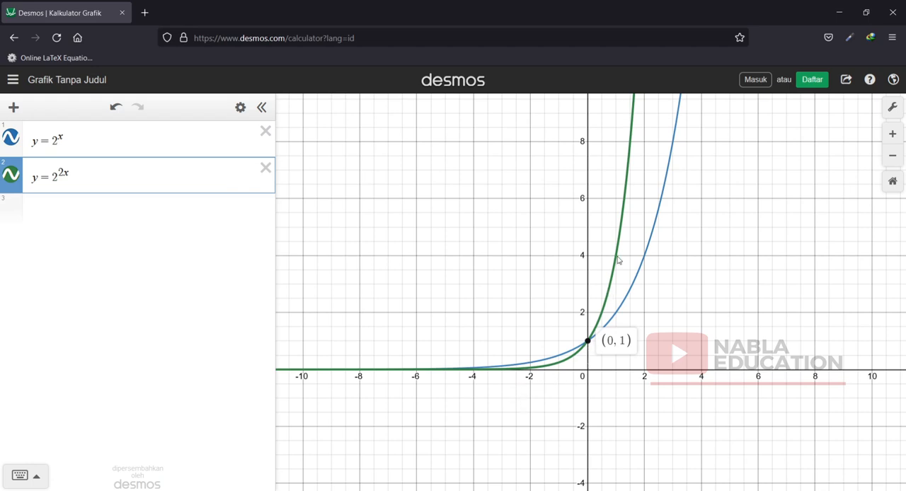
Graph y = 2^x + 3 as the third expression, based on a copy of the first expression.
{"action": "left_click", "coordinate": [45, 210]}
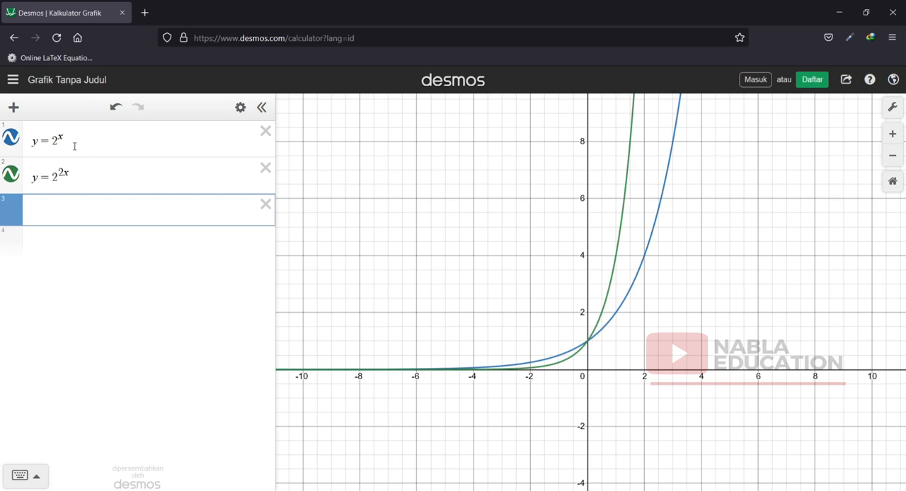
{"action": "left_click_drag", "start_coordinate": [75, 142], "coordinate": [20, 142]}
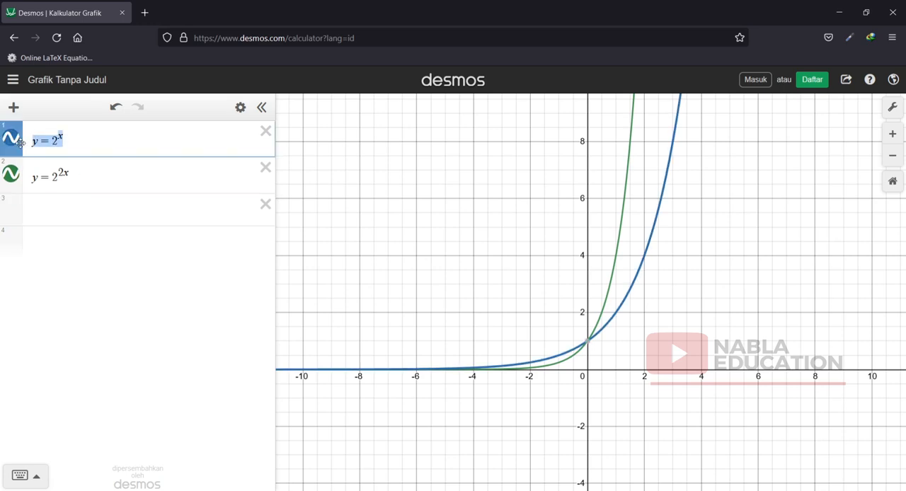
{"action": "left_click", "coordinate": [49, 211]}
{"action": "key", "text": "ctrl+v"}
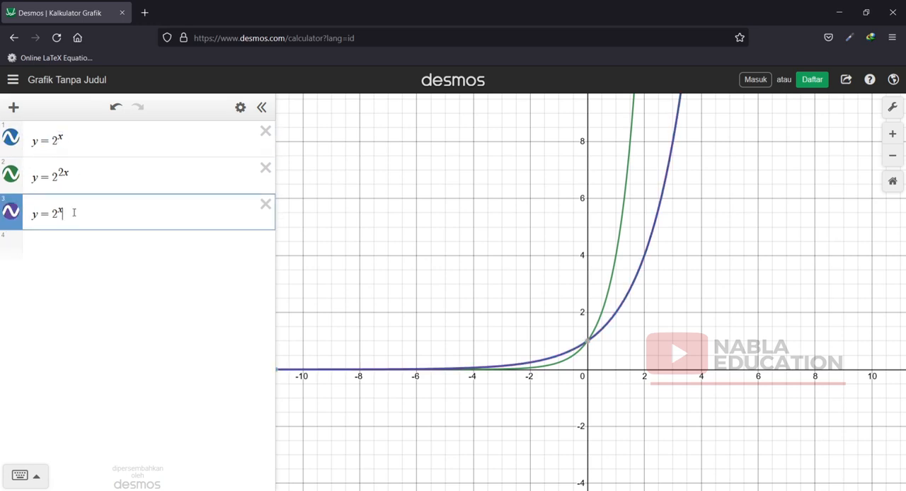
{"action": "key", "text": "Right"}
{"action": "type", "text": "+3"}
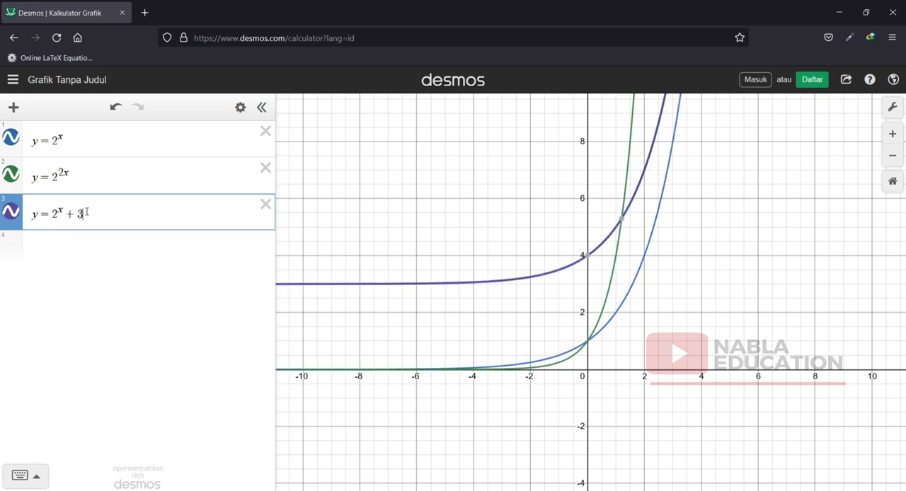
Hide the y = 2^(2x) graph and display the y-intercept coordinates of y = 2^x and y = 2^x + 3.
{"action": "left_click", "coordinate": [11, 174]}
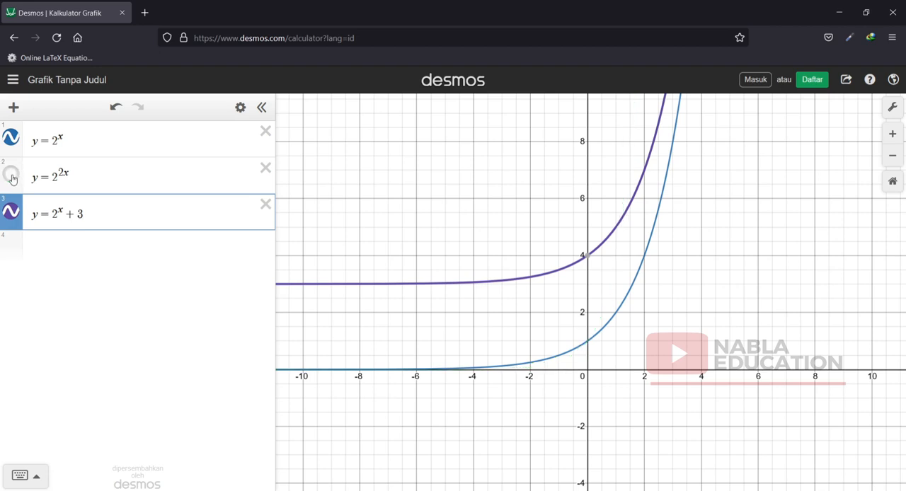
{"action": "left_click", "coordinate": [589, 343]}
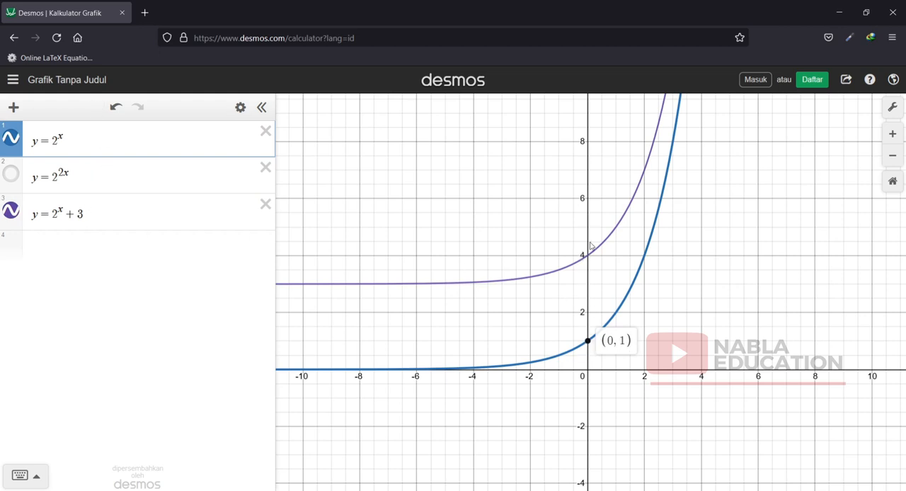
{"action": "left_click", "coordinate": [587, 258]}
{"action": "left_click", "coordinate": [587, 256]}
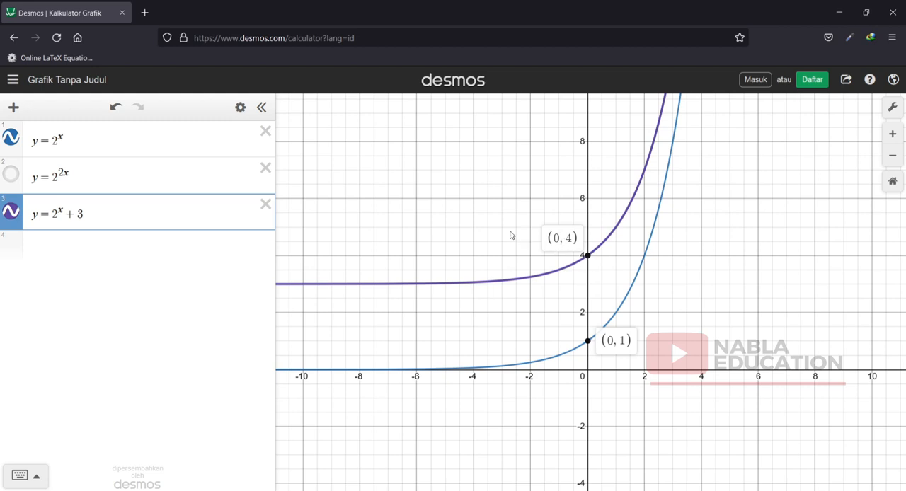
Add a copy of y = 2^x as the fourth expression.
{"action": "left_click", "coordinate": [71, 243]}
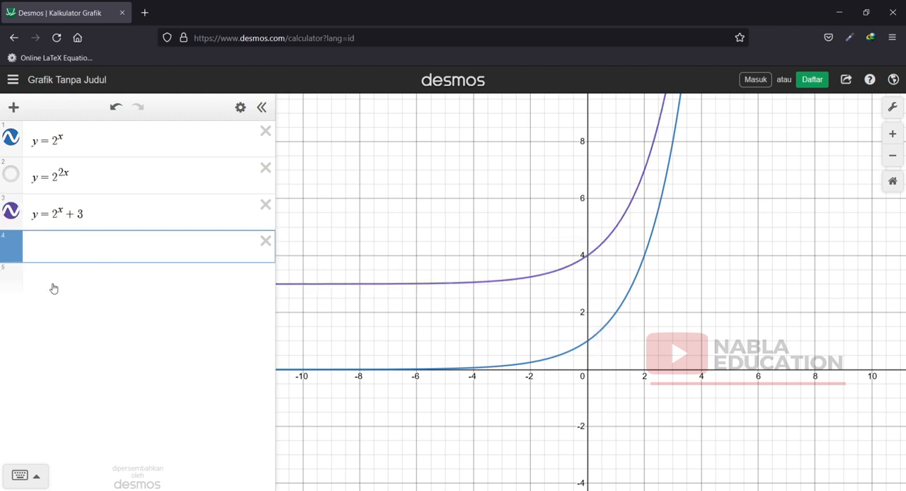
{"action": "key", "text": "ctrl+v"}
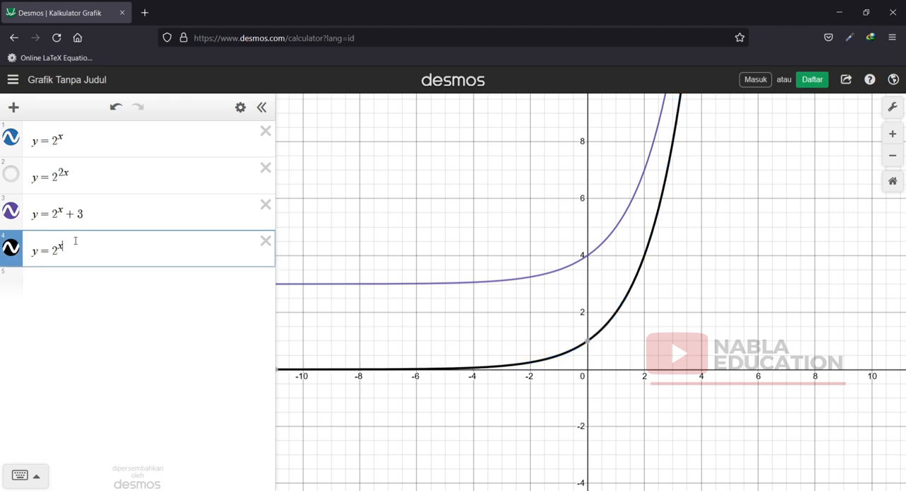
{"action": "type", "text": "+"}
{"action": "key", "text": "BackSpace"}
{"action": "type", "text": "+"}
{"action": "key", "text": "BackSpace"}
{"action": "key", "text": "shift+Left"}
{"action": "left_click", "coordinate": [21, 475]}
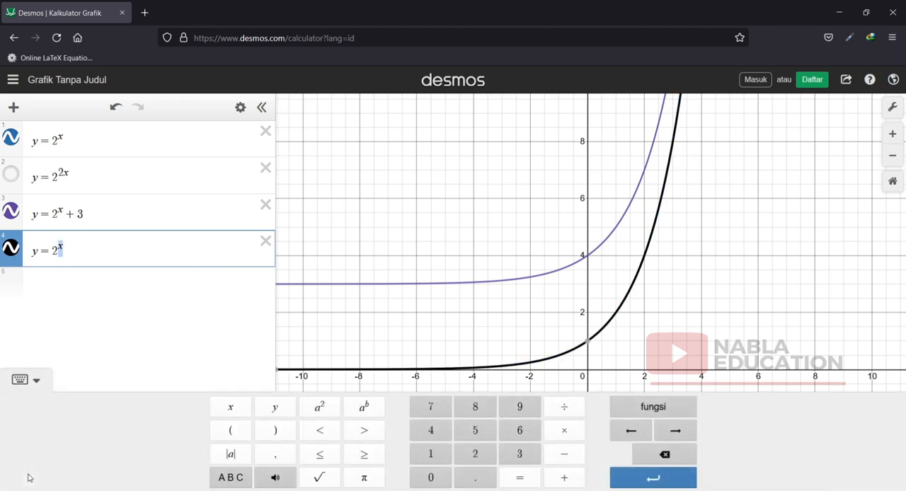
{"action": "left_click", "coordinate": [228, 434]}
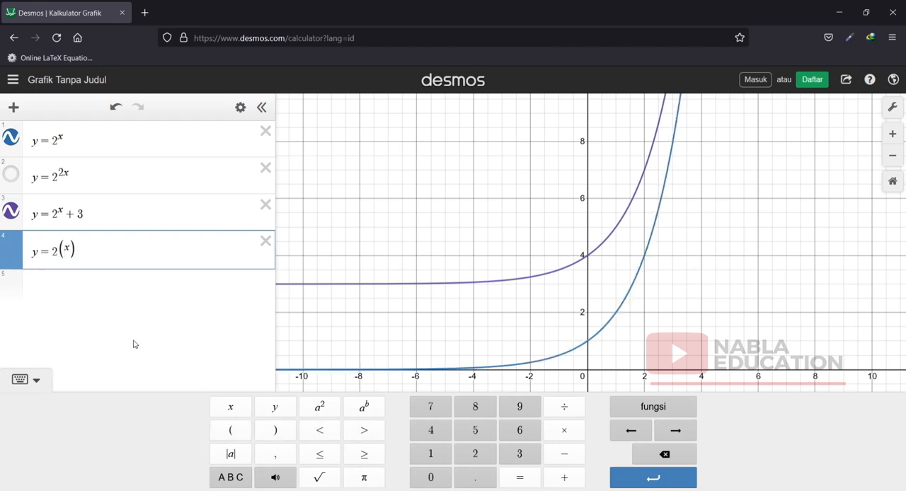
{"action": "left_click_drag", "start_coordinate": [78, 250], "coordinate": [49, 252]}
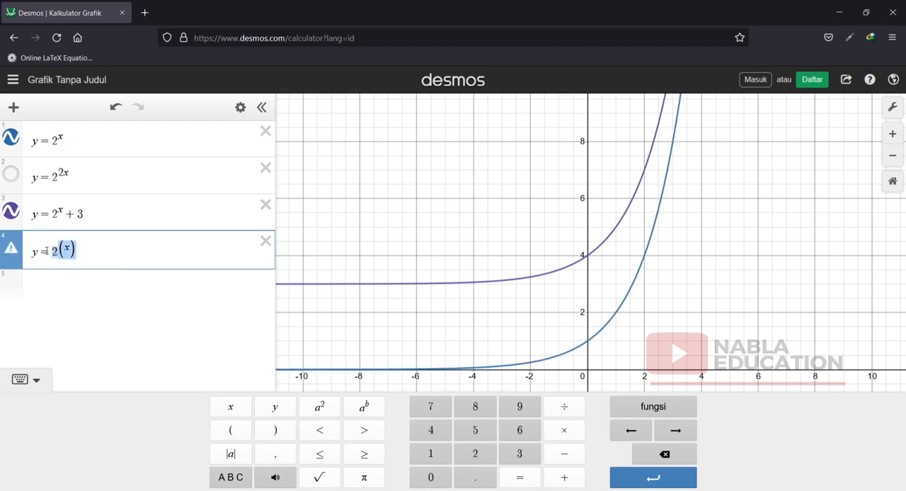
{"action": "key", "text": "BackSpace"}
{"action": "type", "text": "2"}
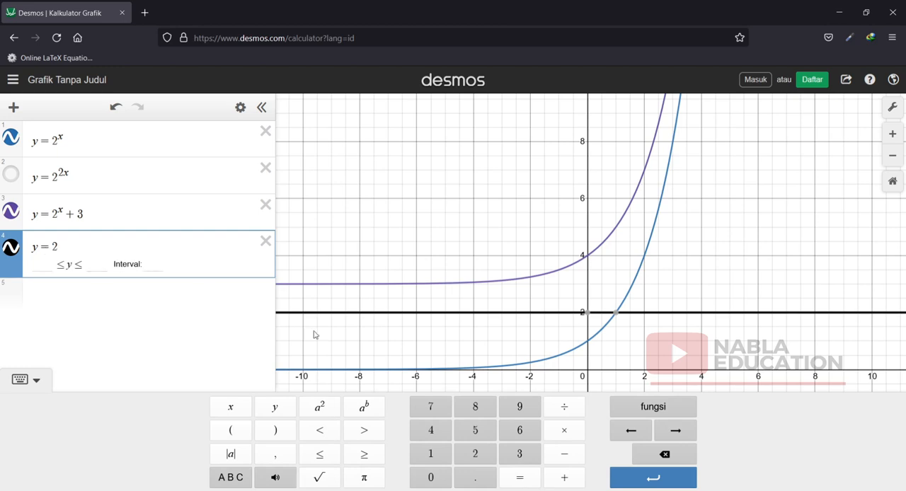
{"action": "left_click", "coordinate": [364, 416]}
{"action": "type", "text": "x"}
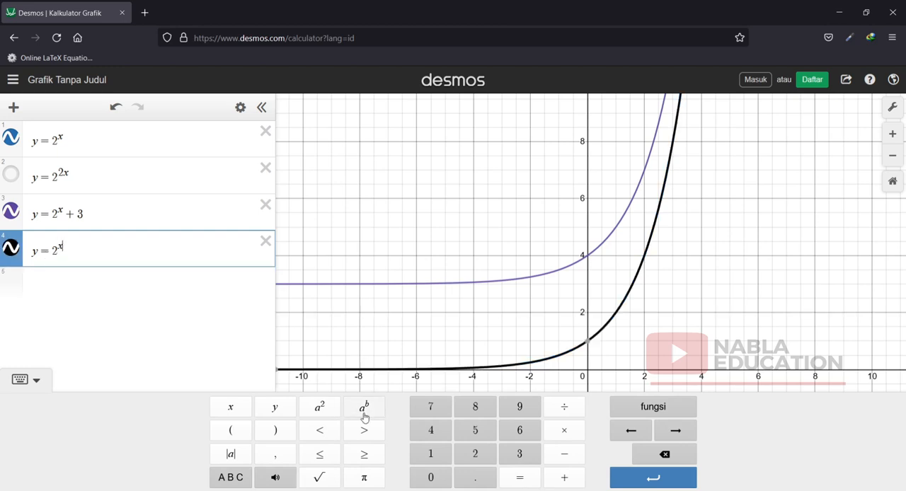
{"action": "key", "text": "Right"}
{"action": "type", "text": "+"}
{"action": "mouse_move", "coordinate": [51, 249]}
{"action": "left_mouse_down"}
{"action": "mouse_move", "coordinate": [60, 249]}
{"action": "mouse_move", "coordinate": [51, 249]}
{"action": "left_mouse_up"}
{"action": "type", "text": "("}
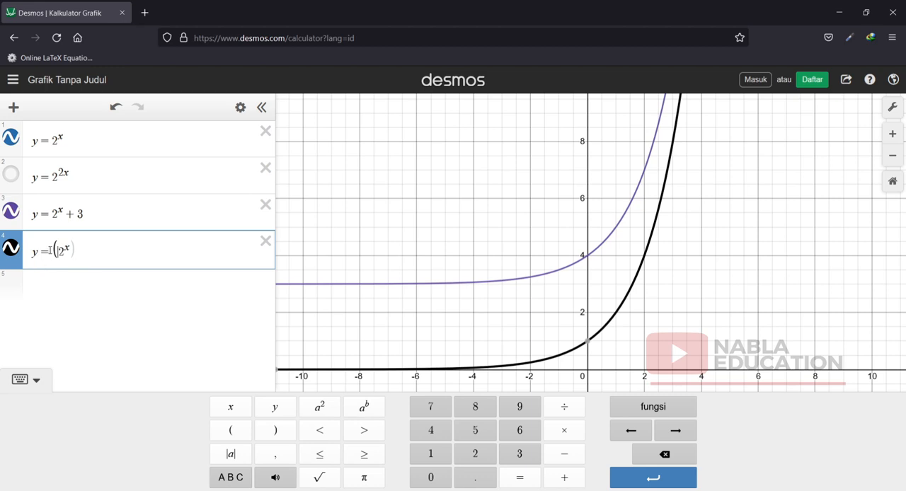
{"action": "left_click", "coordinate": [67, 249]}
{"action": "type", "text": ")"}
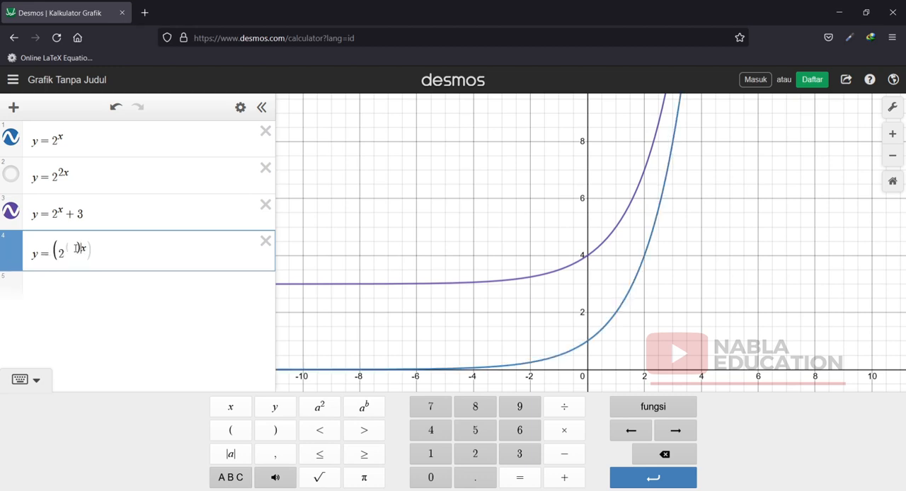
{"action": "left_click_drag", "start_coordinate": [108, 254], "coordinate": [57, 259]}
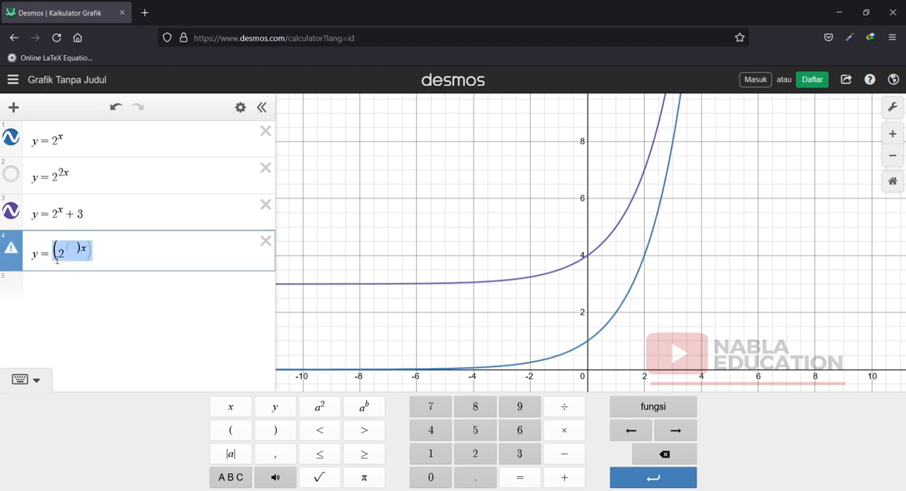
{"action": "type", "text": "(2)"}
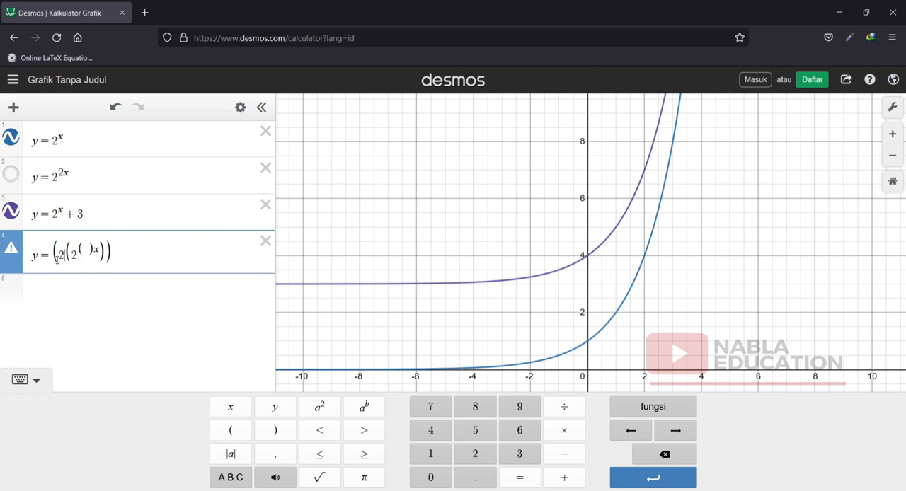
{"action": "left_click_drag", "start_coordinate": [224, 259], "coordinate": [71, 269]}
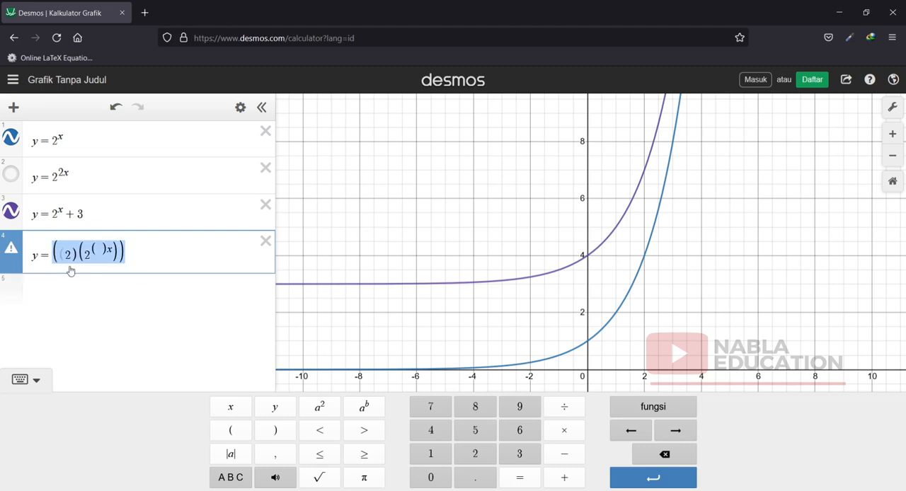
{"action": "key", "text": "BackSpace"}
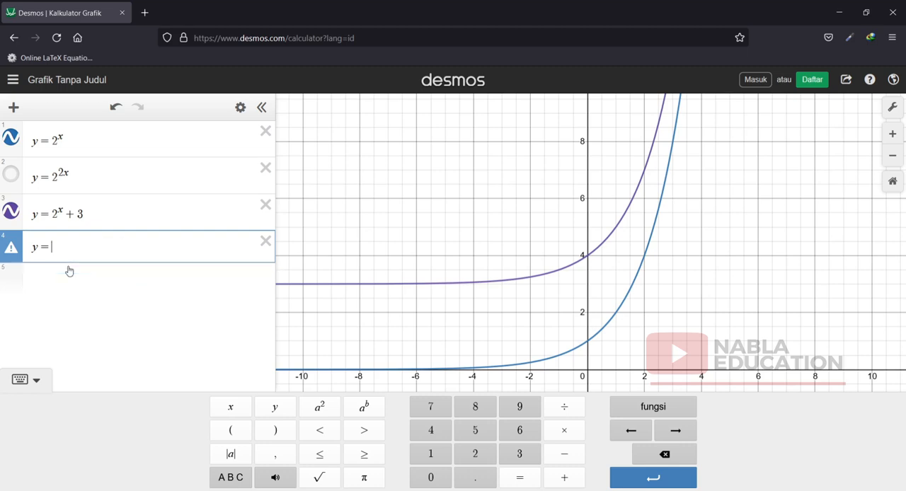
Complete the fourth expression as y = (2)^(2+x), with the base in parentheses and 2+x as the exponent.
{"action": "left_click", "coordinate": [234, 436]}
{"action": "type", "text": "2"}
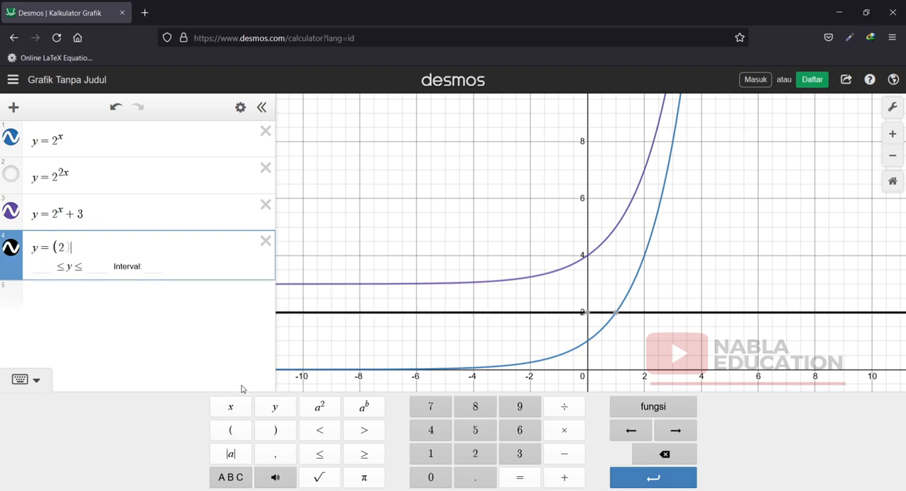
{"action": "type", "text": ")"}
{"action": "left_click", "coordinate": [371, 409]}
{"action": "type", "text": "x "}
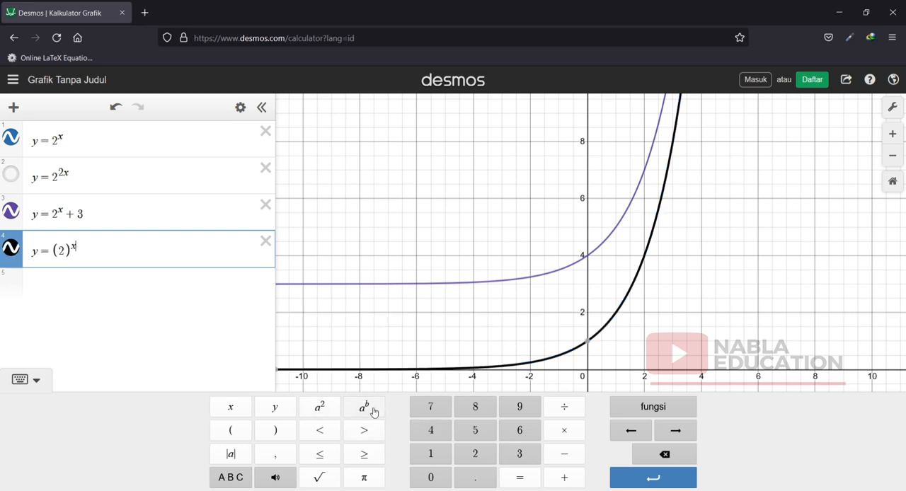
{"action": "type", "text": "+"}
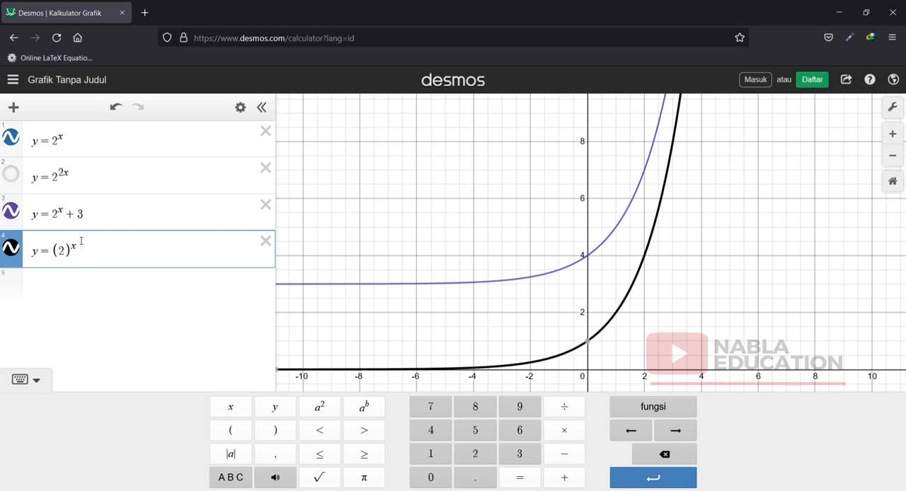
{"action": "type", "text": "2+x}"}
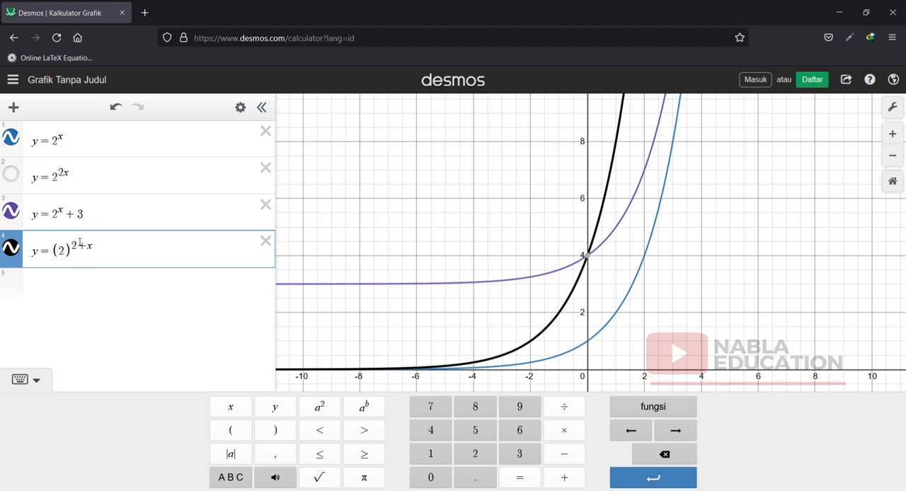
Hide the y = 2^x + 3 graph, and switch the fourth expression's graph off and back on for comparison.
{"action": "left_click", "coordinate": [11, 211]}
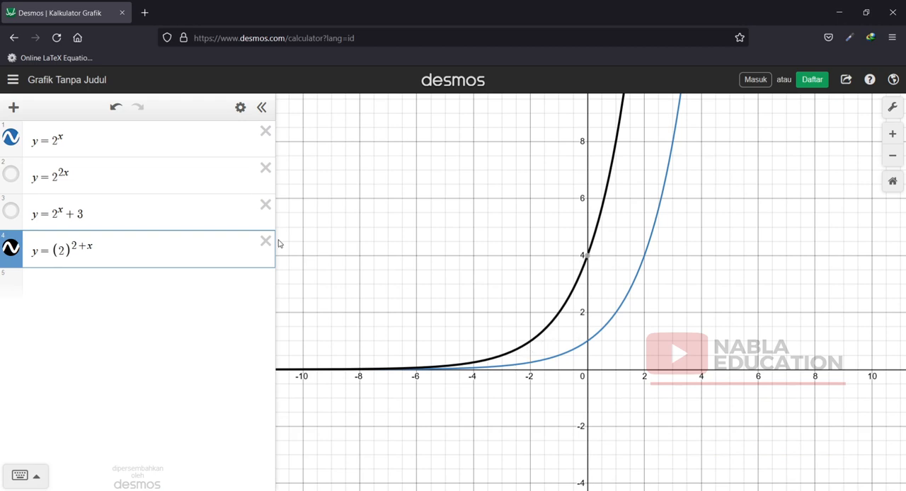
{"action": "left_click", "coordinate": [11, 245]}
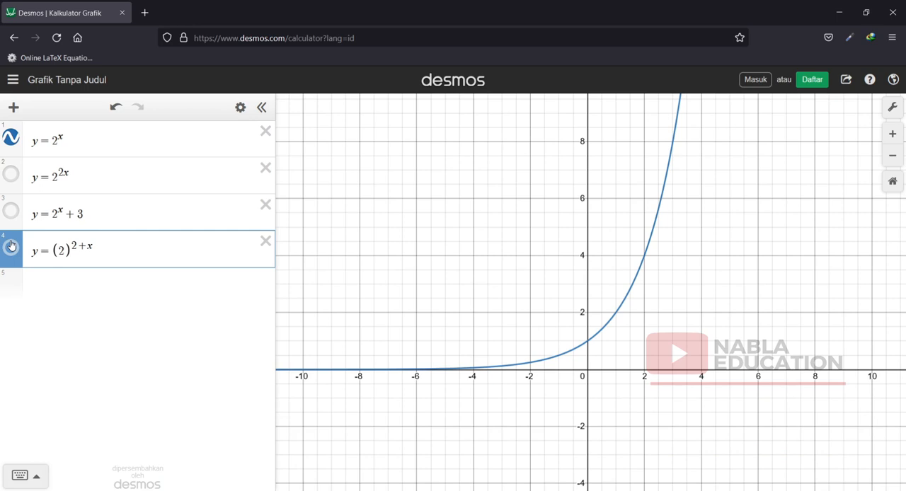
{"action": "left_click", "coordinate": [10, 246]}
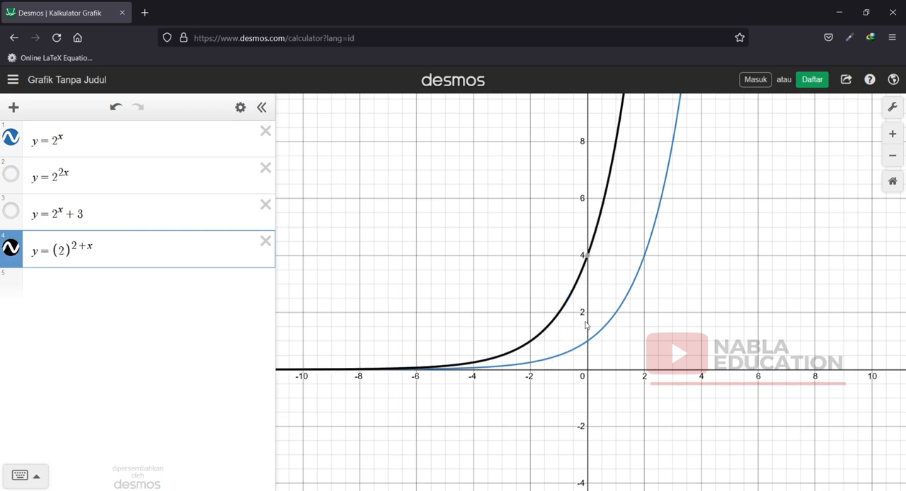
Display the y-intercept coordinates of the y = 2^x and y = (2)^(2+x) graphs to compare them.
{"action": "left_click", "coordinate": [646, 261]}
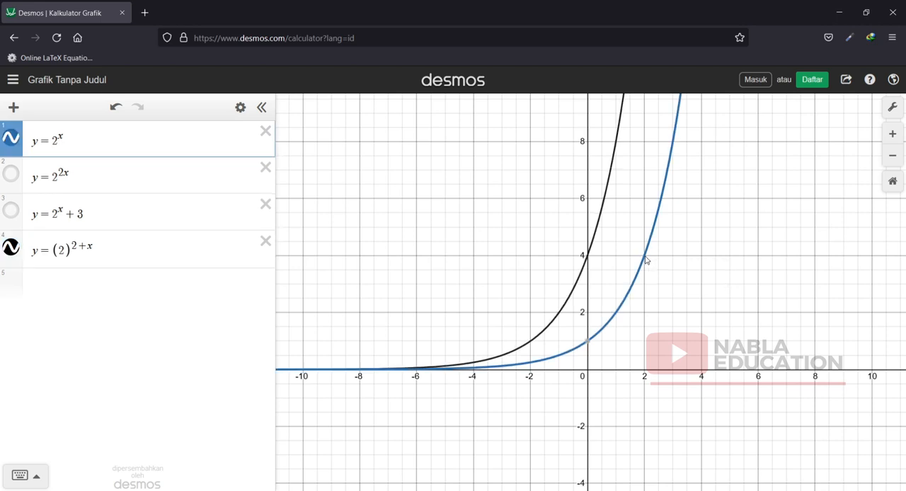
{"action": "left_click", "coordinate": [646, 258]}
{"action": "left_click", "coordinate": [588, 341]}
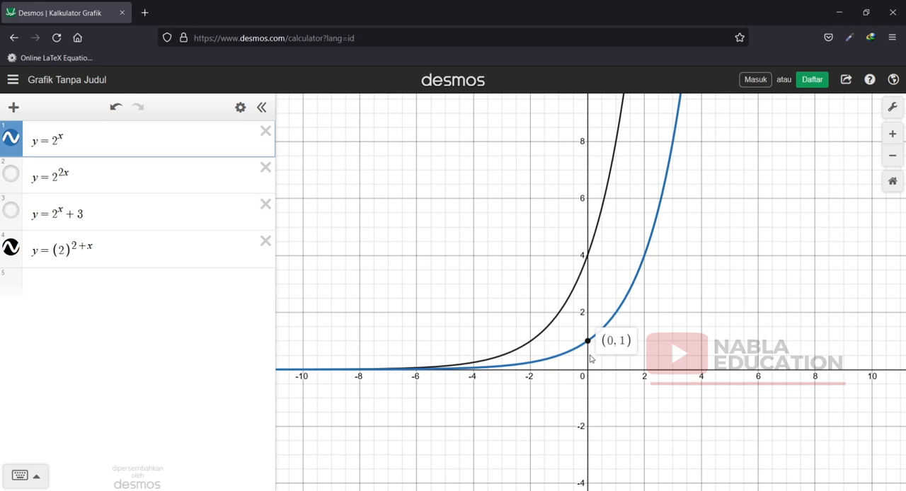
{"action": "left_click", "coordinate": [588, 258]}
{"action": "left_click", "coordinate": [587, 256]}
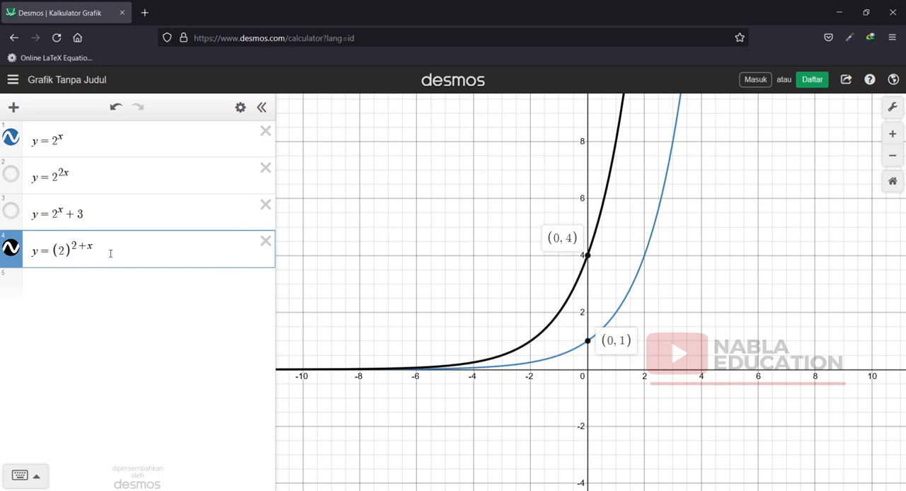
Add a copy of y = (2)^(2+x) as the fifth expression and insert a minus sign in its exponent.
{"action": "left_click_drag", "start_coordinate": [111, 253], "coordinate": [29, 257]}
{"action": "key", "text": "ctrl+c"}
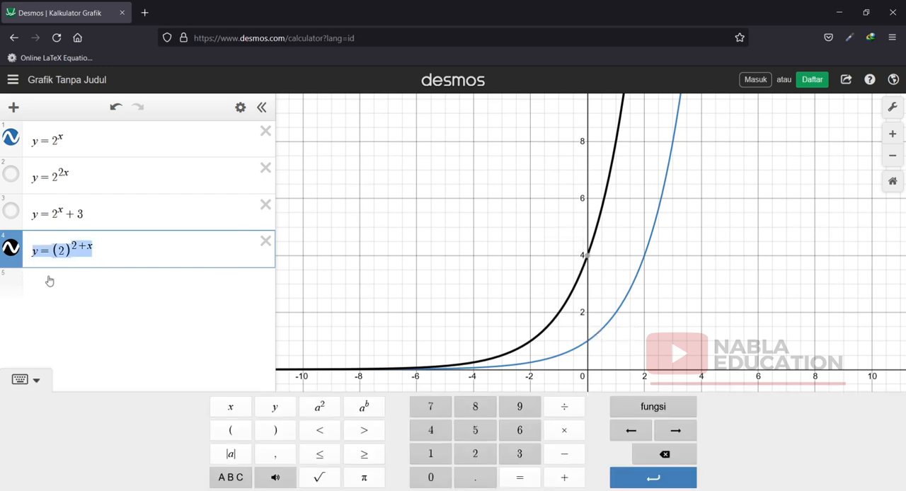
{"action": "left_click", "coordinate": [58, 281]}
{"action": "key", "text": "ctrl+v"}
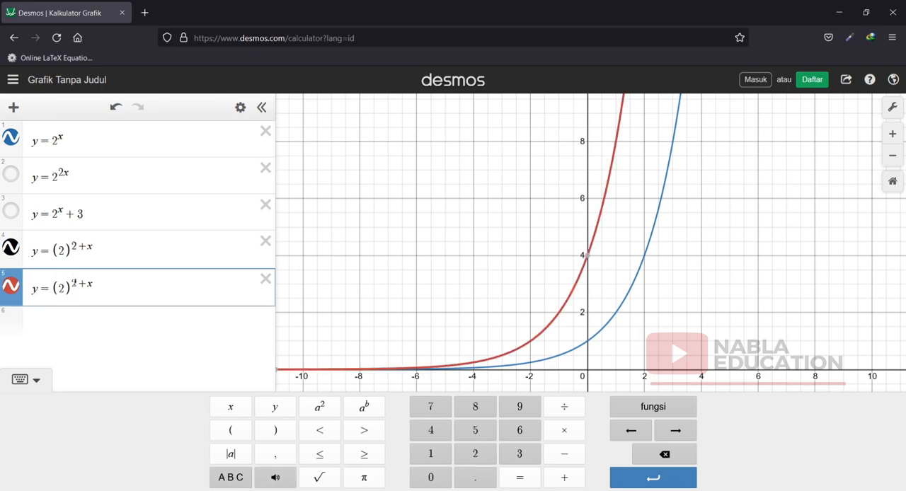
{"action": "left_click", "coordinate": [74, 283]}
{"action": "type", "text": "-"}
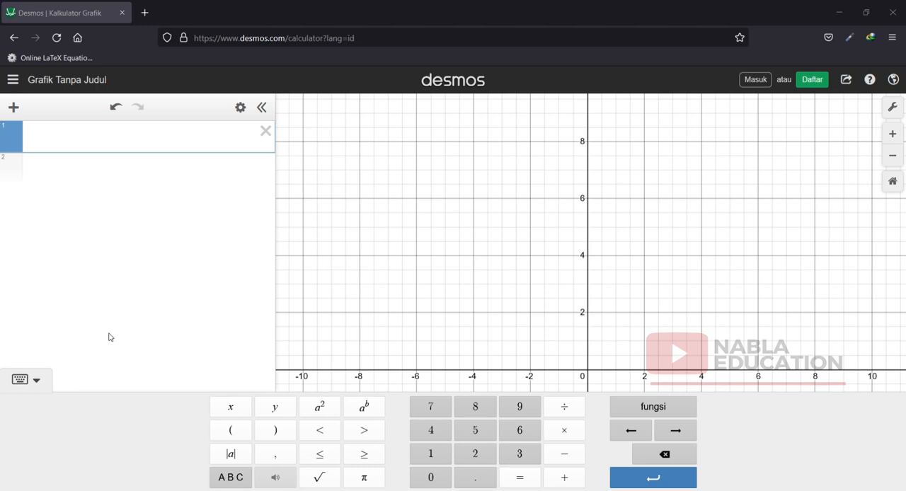
Graph y = x^2 + 3x + 4 as the first expression of the blank graph and display its y-intercept and vertex coordinates.
{"action": "type", "text": "y "}
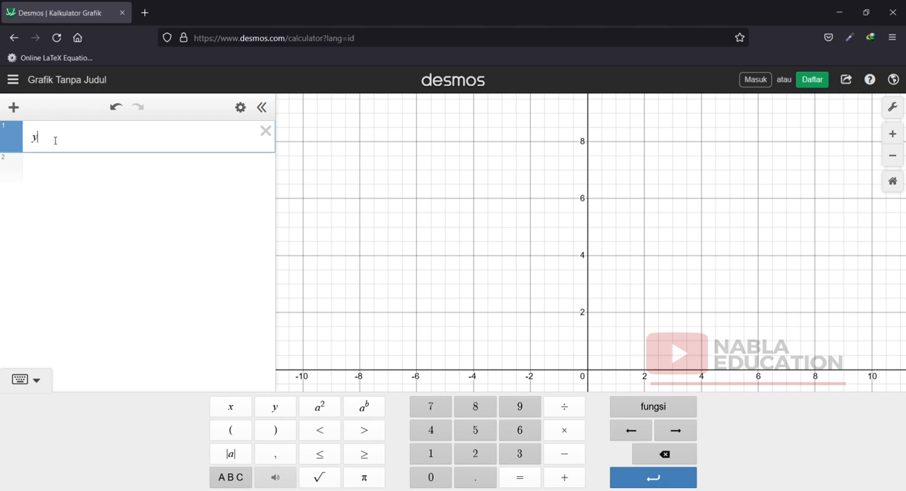
{"action": "type", "text": "="}
{"action": "left_click", "coordinate": [231, 408]}
{"action": "left_click", "coordinate": [318, 408]}
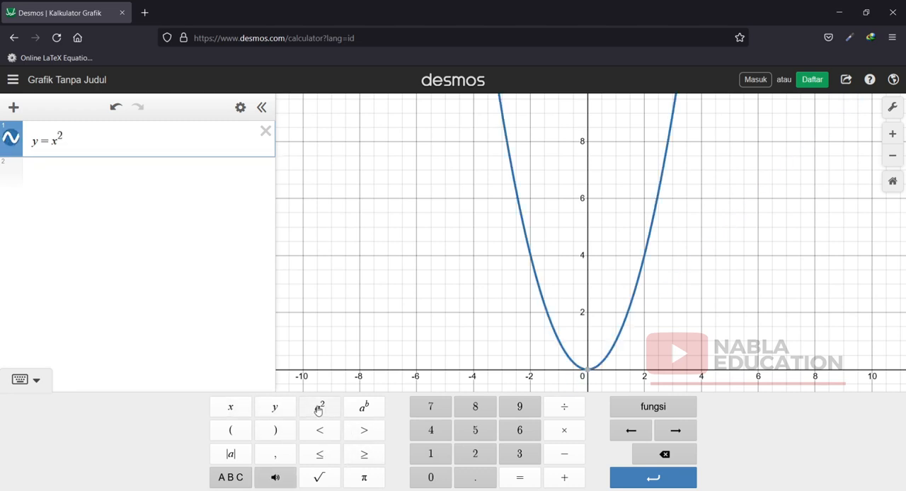
{"action": "type", "text": "+ "}
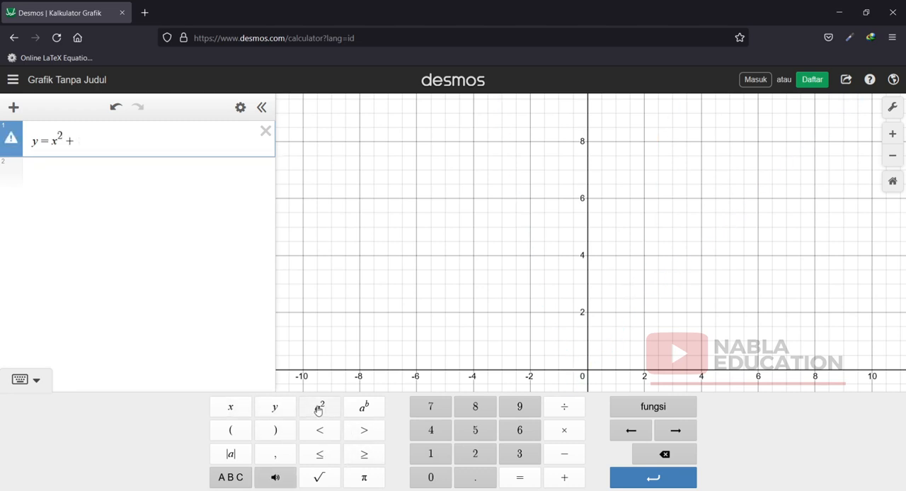
{"action": "type", "text": "3x + 4"}
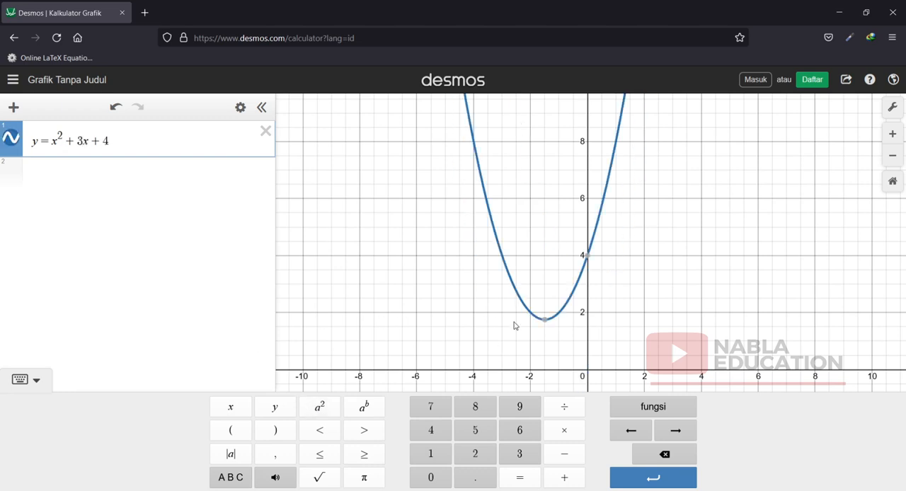
{"action": "left_click", "coordinate": [588, 256]}
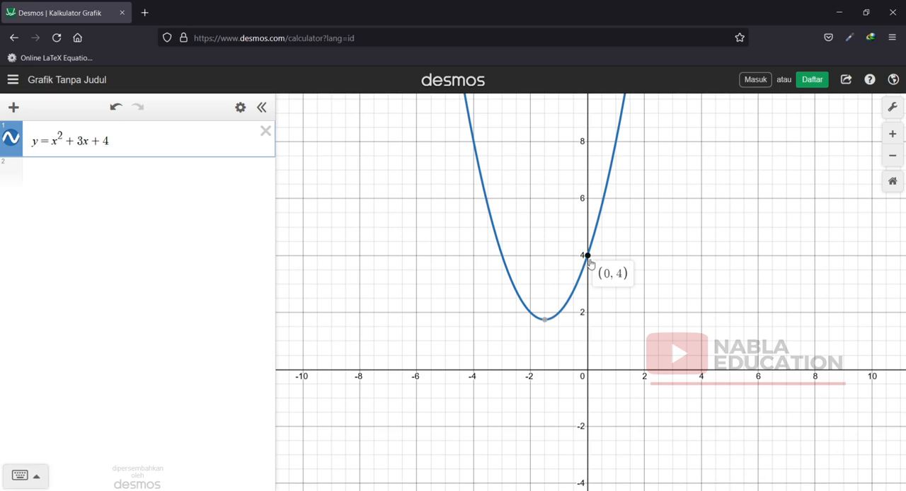
{"action": "left_click", "coordinate": [545, 321]}
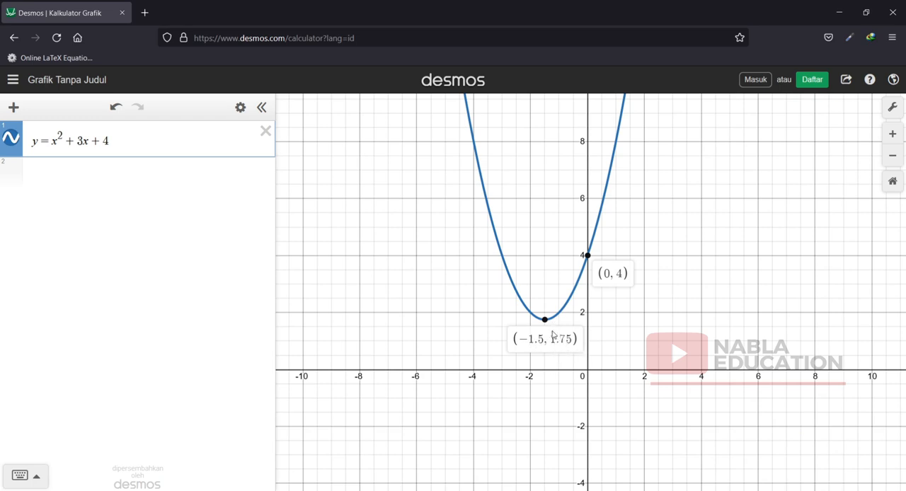
Graph y = 2x^2 + 4x − 7 as the second expression.
{"action": "left_click", "coordinate": [82, 179]}
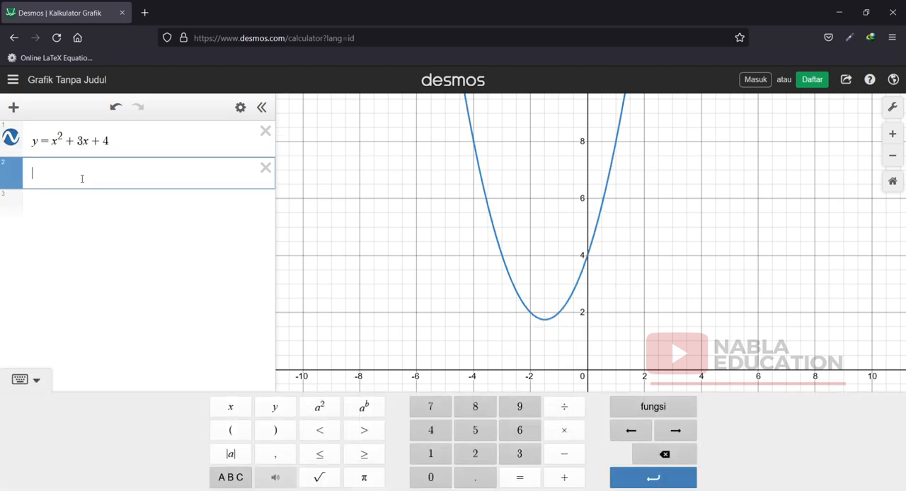
{"action": "type", "text": "y = "}
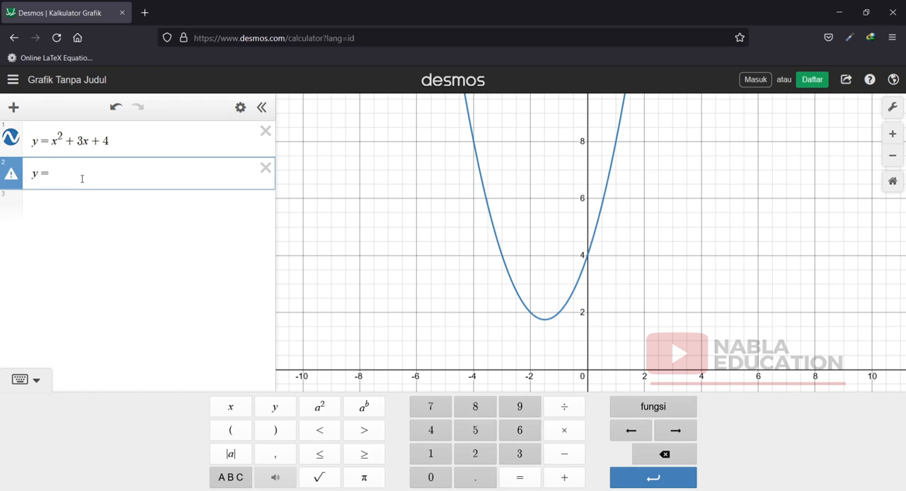
{"action": "type", "text": "2"}
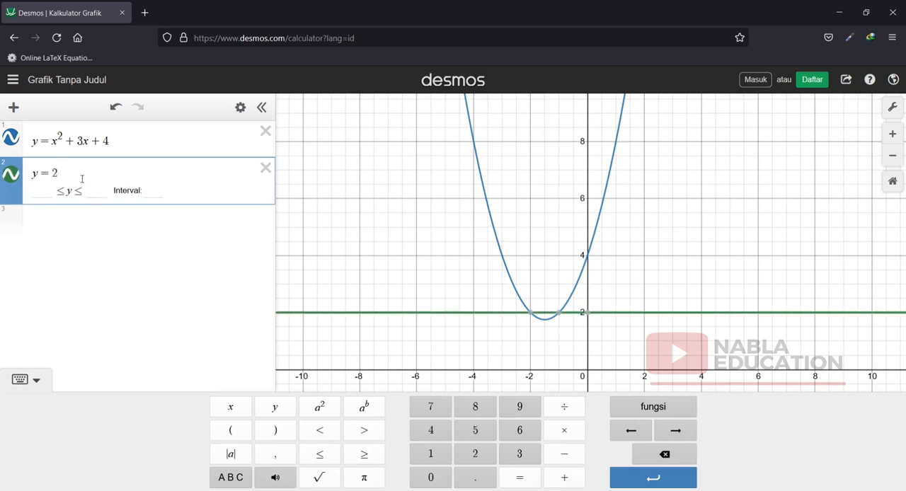
{"action": "type", "text": "x"}
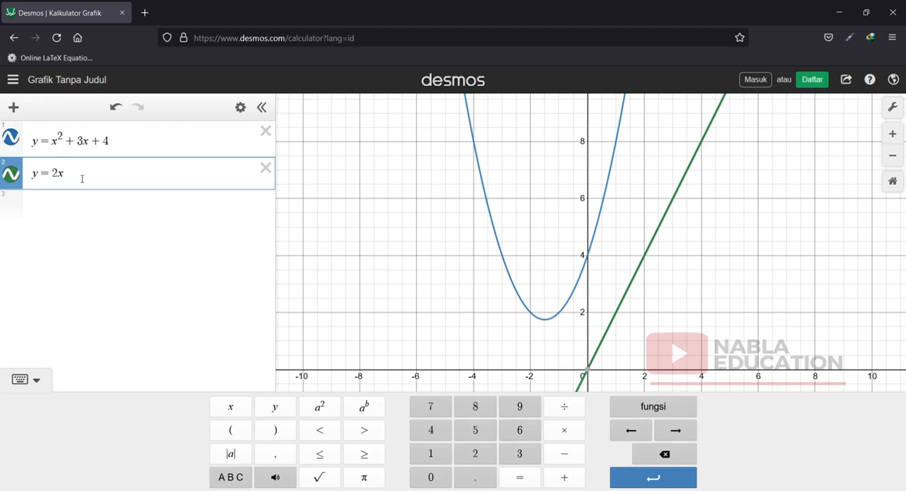
{"action": "type", "text": "^"}
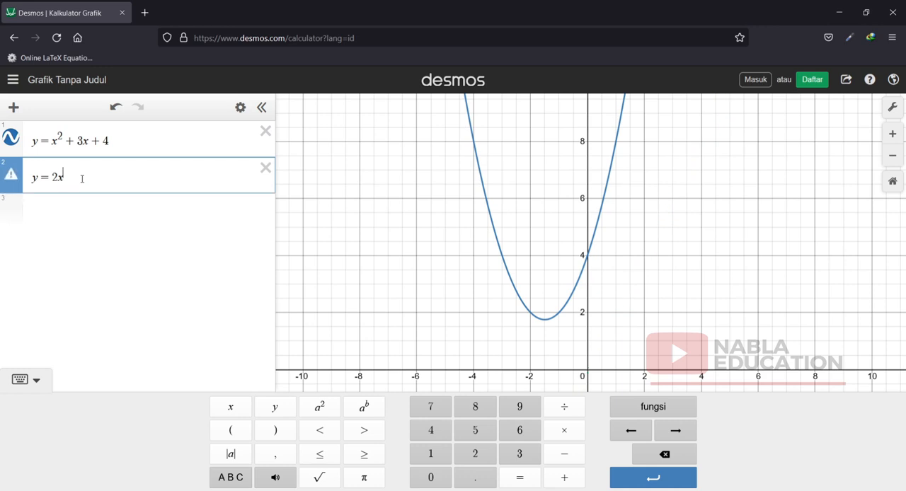
{"action": "type", "text": "2"}
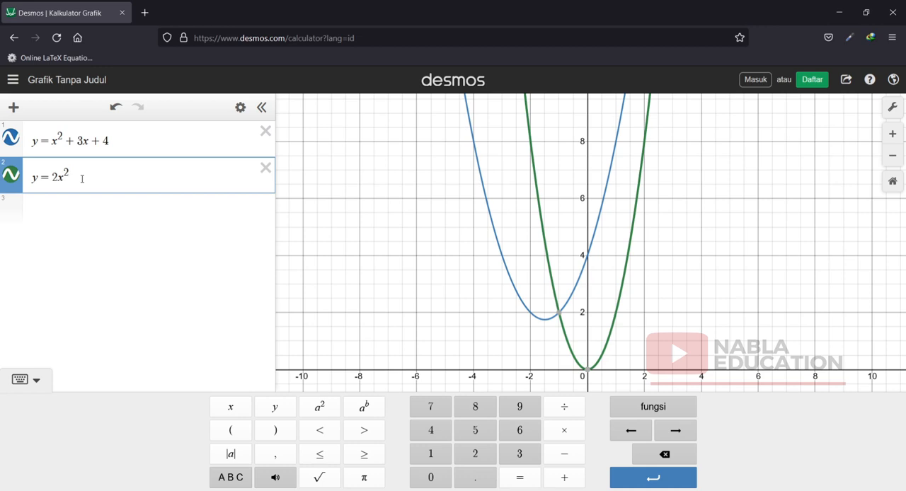
{"action": "key", "text": "Right"}
{"action": "type", "text": "+4"}
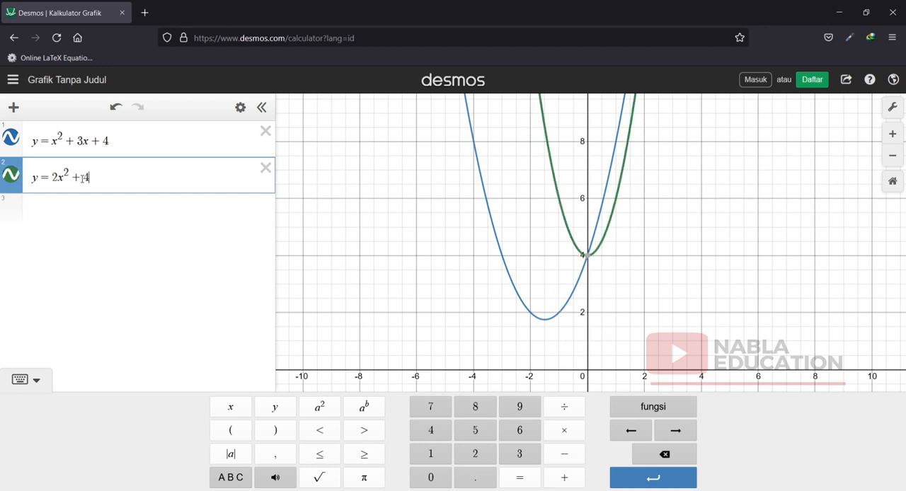
{"action": "type", "text": "x"}
{"action": "type", "text": "-7"}
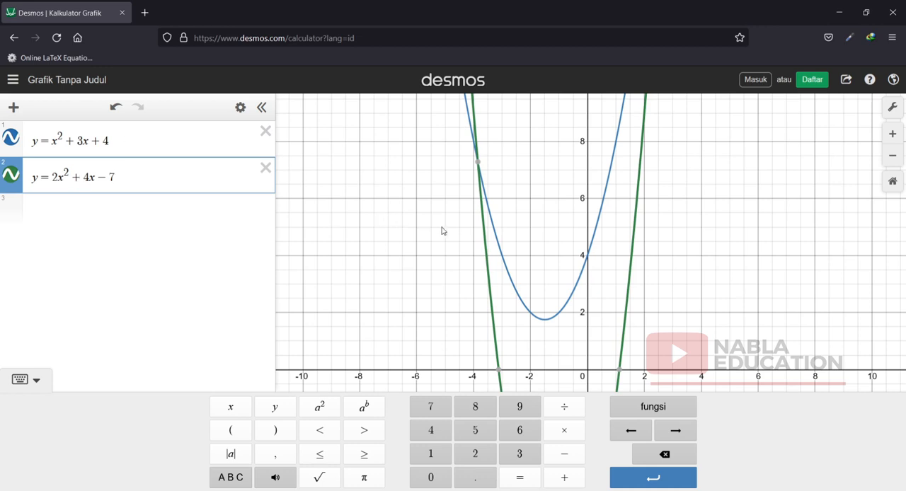
Display the y-intercept and vertex coordinates of the y = 2x^2 + 4x − 7 parabola.
{"action": "scroll", "coordinate": [453, 237], "scroll_direction": "down", "scroll_amount": 4}
{"action": "left_click_drag", "start_coordinate": [750, 251], "coordinate": [733, 130]}
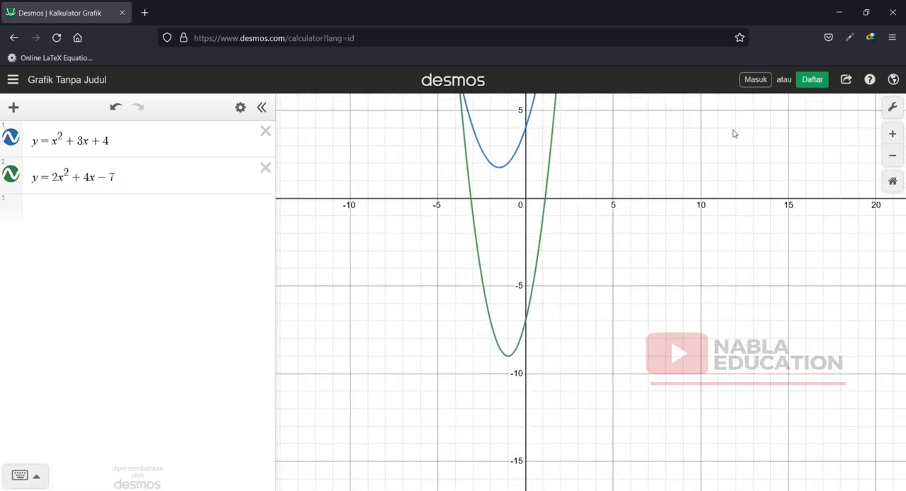
{"action": "left_click", "coordinate": [527, 322]}
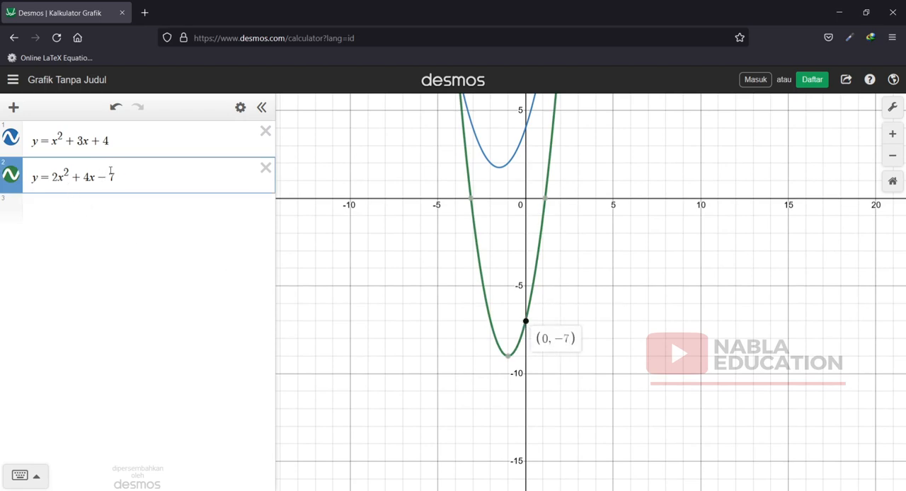
{"action": "left_click", "coordinate": [507, 356]}
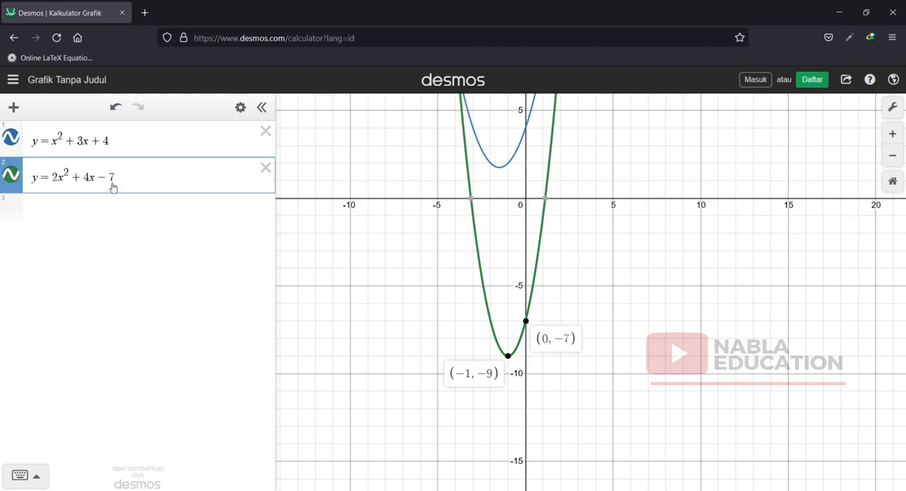
Graph the cubic y = x^3 + 3x^2 + 5x − 6 as the third expression.
{"action": "left_click", "coordinate": [133, 215]}
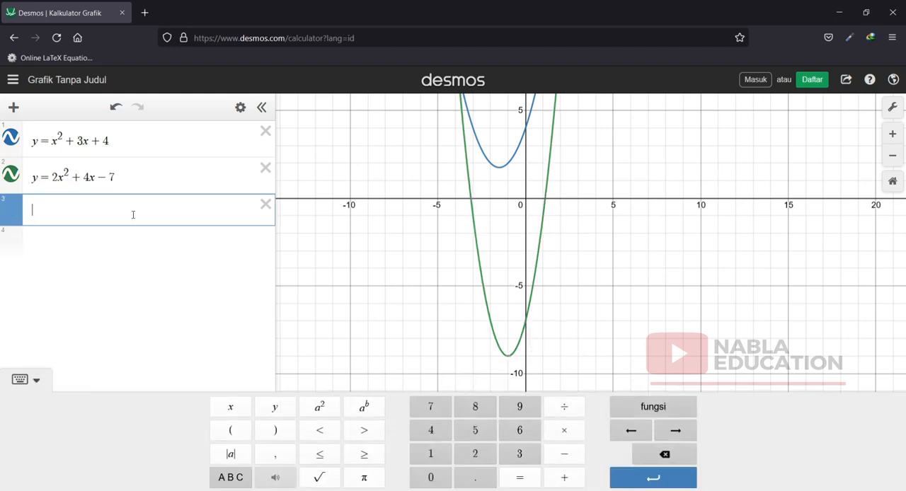
{"action": "type", "text": "y=x"}
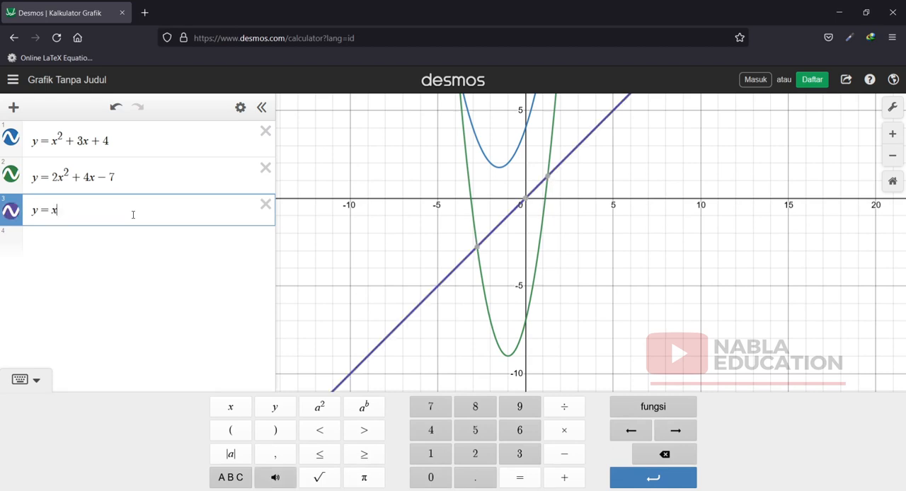
{"action": "type", "text": "^3"}
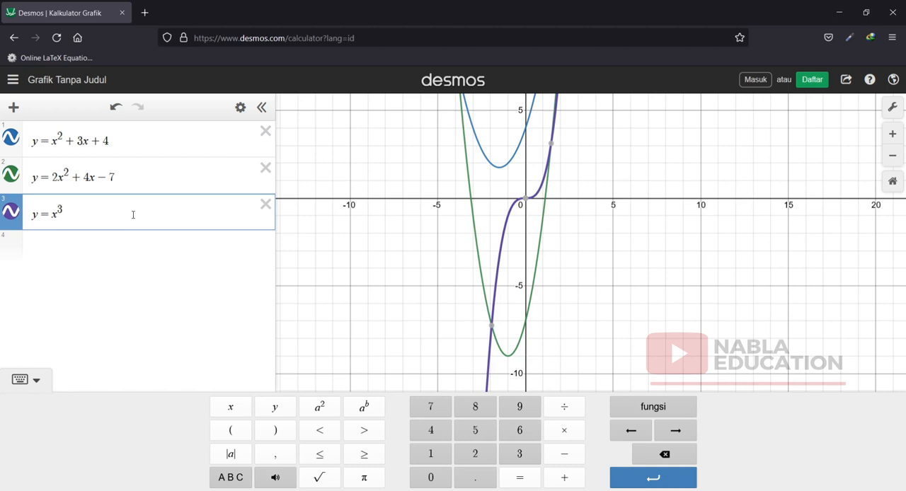
{"action": "type", "text": "+"}
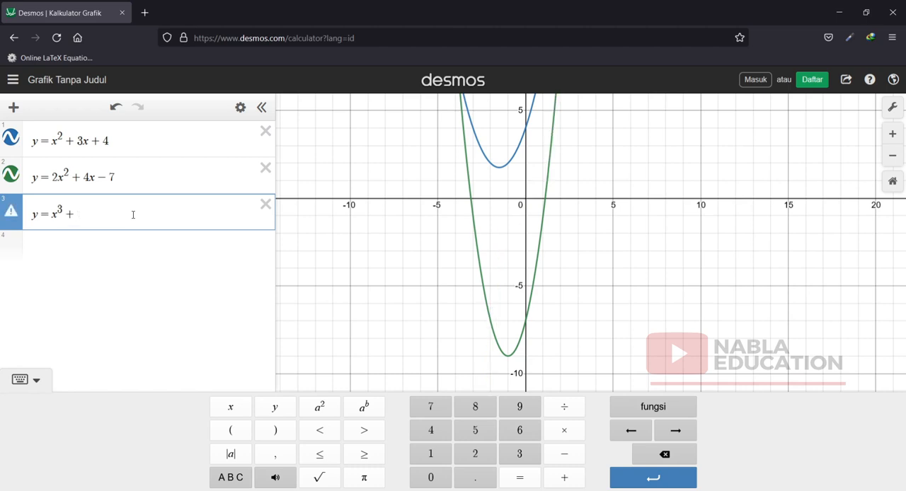
{"action": "type", "text": "3x^2"}
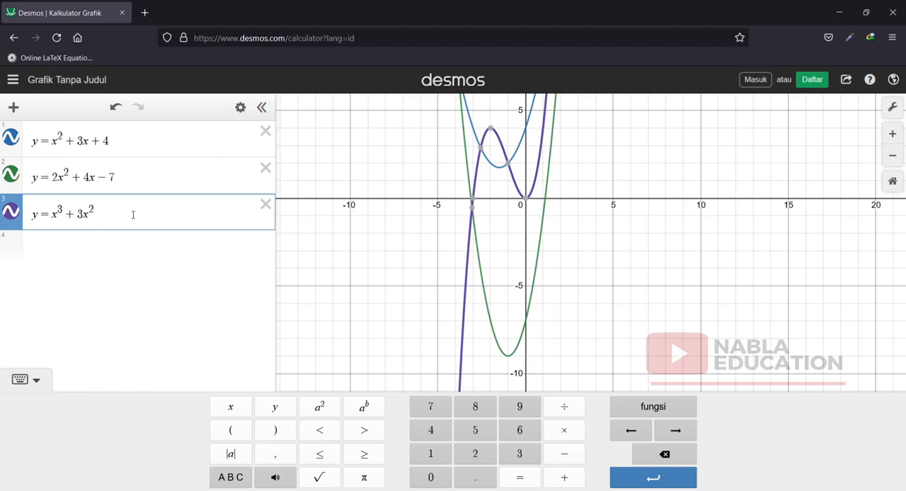
{"action": "type", "text": "+5x-"}
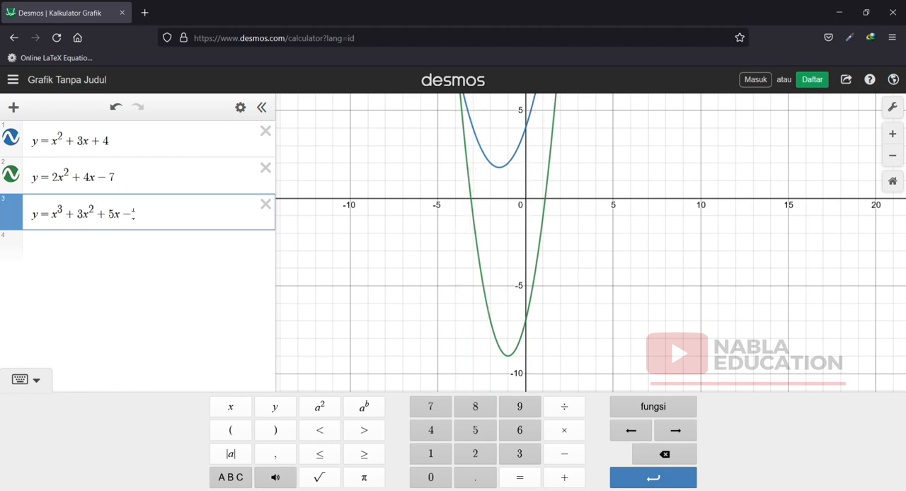
{"action": "type", "text": "6"}
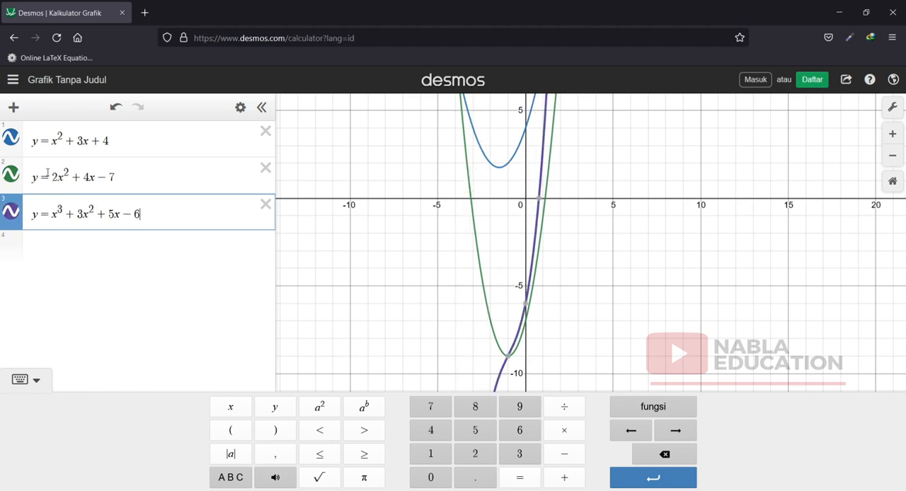
Hide both quadratic graphs and display the y-intercept coordinates of the cubic graph.
{"action": "left_click", "coordinate": [11, 174]}
{"action": "left_click", "coordinate": [10, 140]}
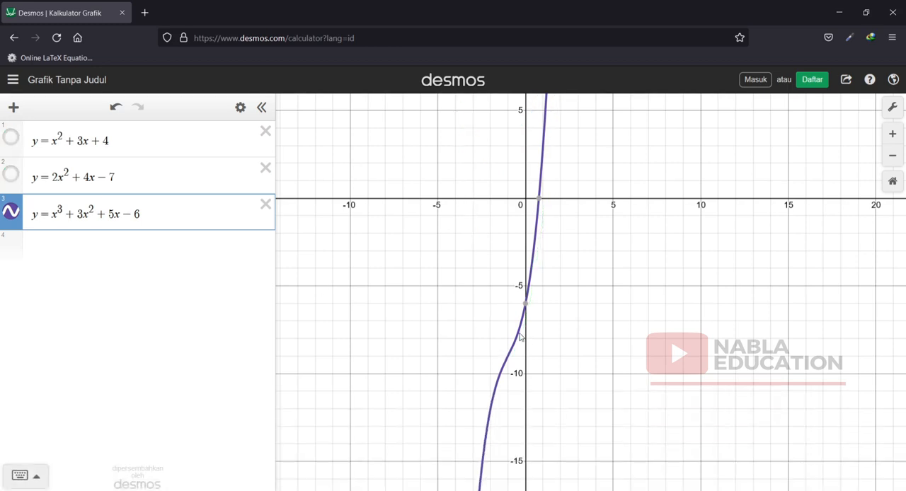
{"action": "left_click", "coordinate": [524, 305]}
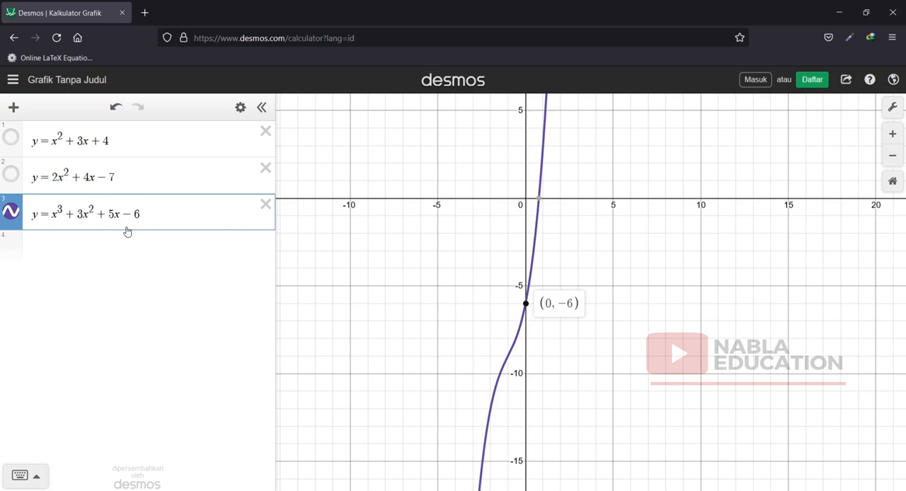
Graph the quartic y = x^4 + 4x^3 + 5 as the fourth expression.
{"action": "left_click", "coordinate": [70, 243]}
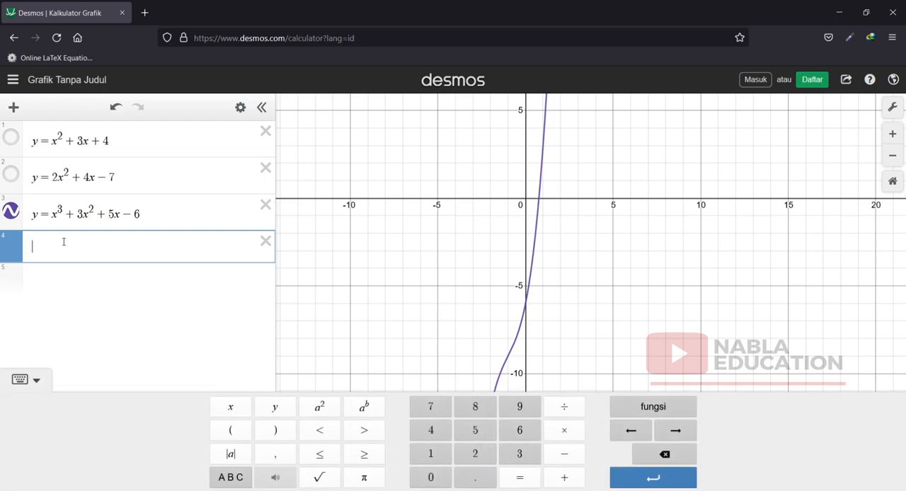
{"action": "type", "text": "y = x^4"}
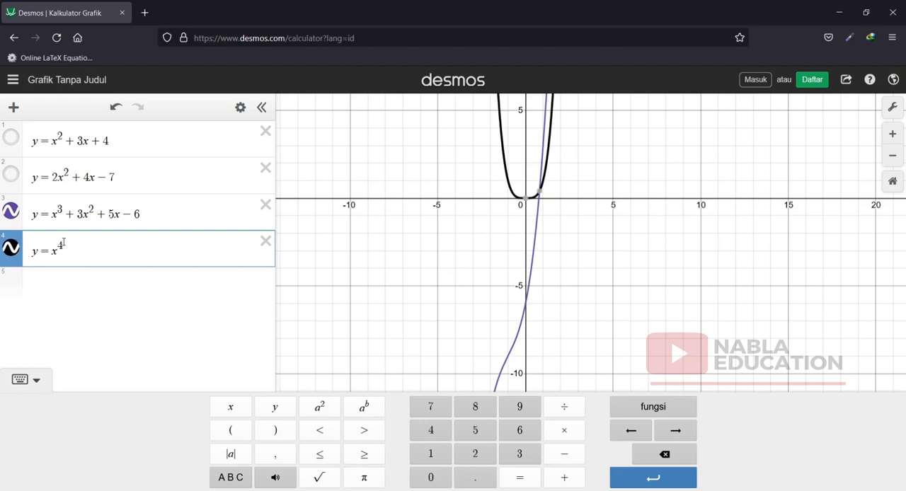
{"action": "key", "text": "Right"}
{"action": "type", "text": "+ 4x"}
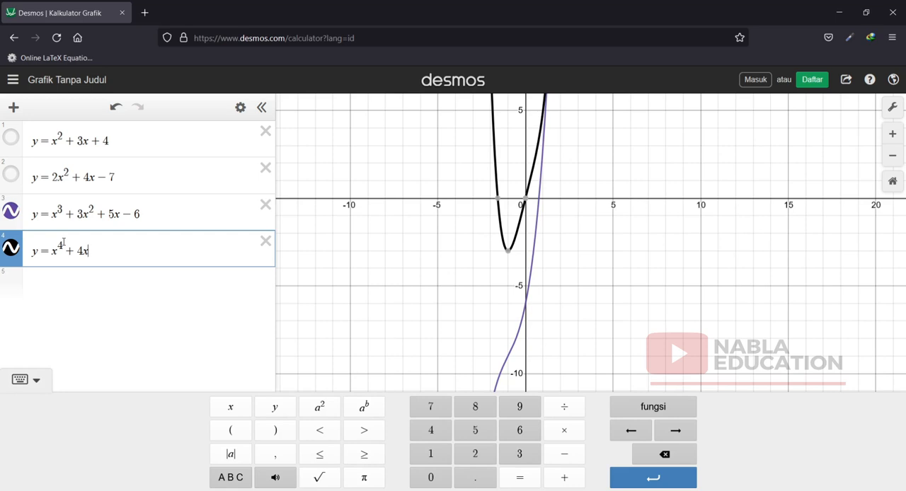
{"action": "type", "text": "^3"}
{"action": "key", "text": "Right"}
{"action": "type", "text": "+5"}
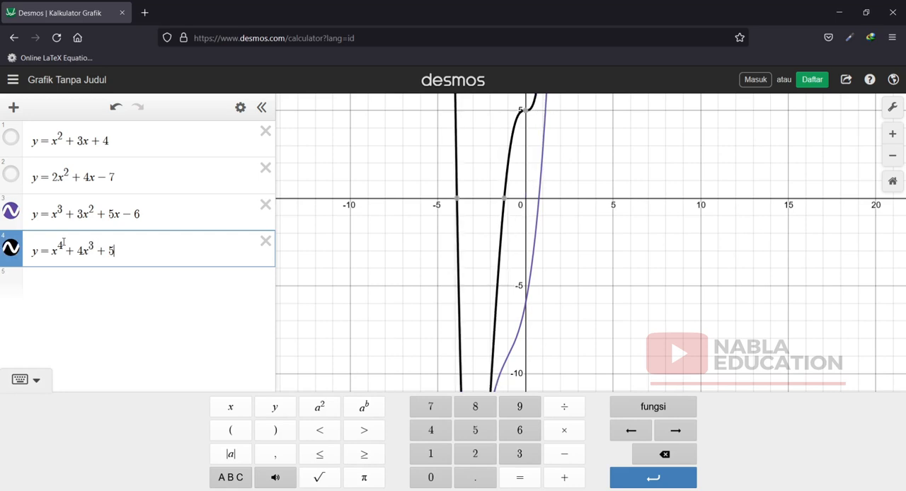
Hide the cubic graph and display the minimum point and y-intercept coordinates of the quartic graph.
{"action": "left_click", "coordinate": [11, 211]}
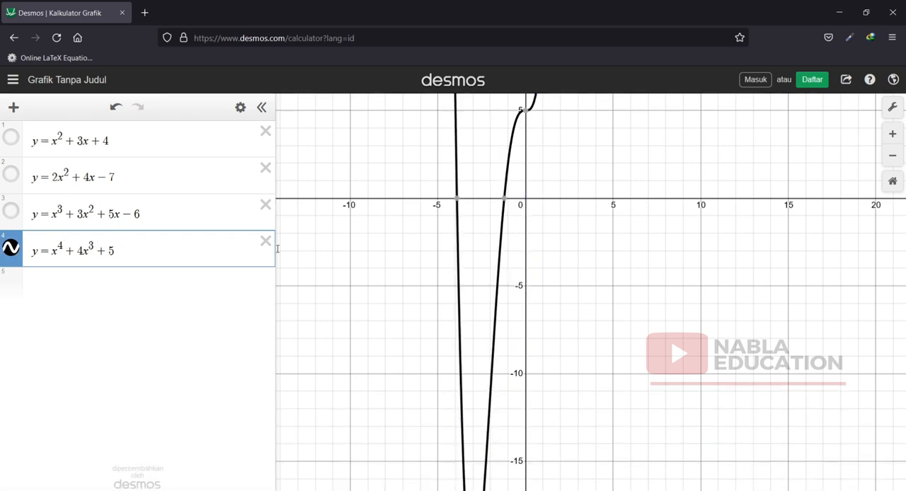
{"action": "scroll", "coordinate": [466, 301], "scroll_direction": "down", "scroll_amount": 2}
{"action": "scroll", "coordinate": [466, 302], "scroll_direction": "down", "scroll_amount": 2}
{"action": "scroll", "coordinate": [582, 323], "scroll_direction": "up", "scroll_amount": 2}
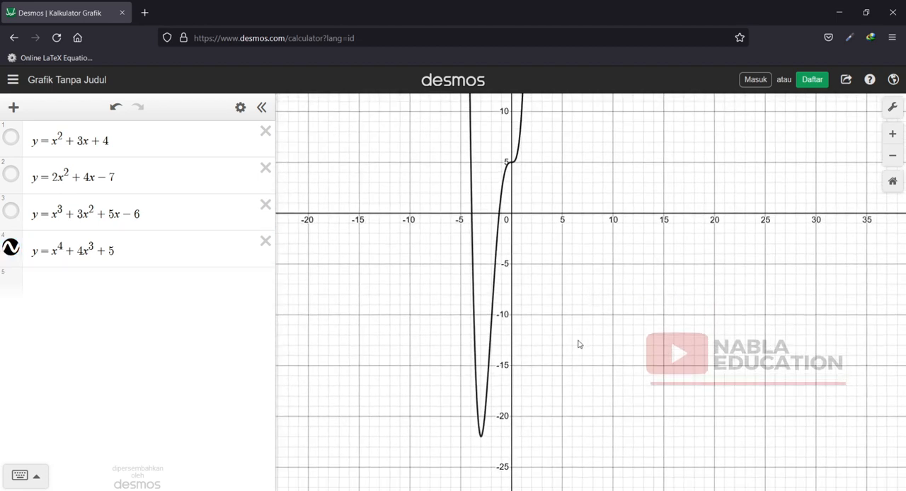
{"action": "left_click", "coordinate": [481, 439]}
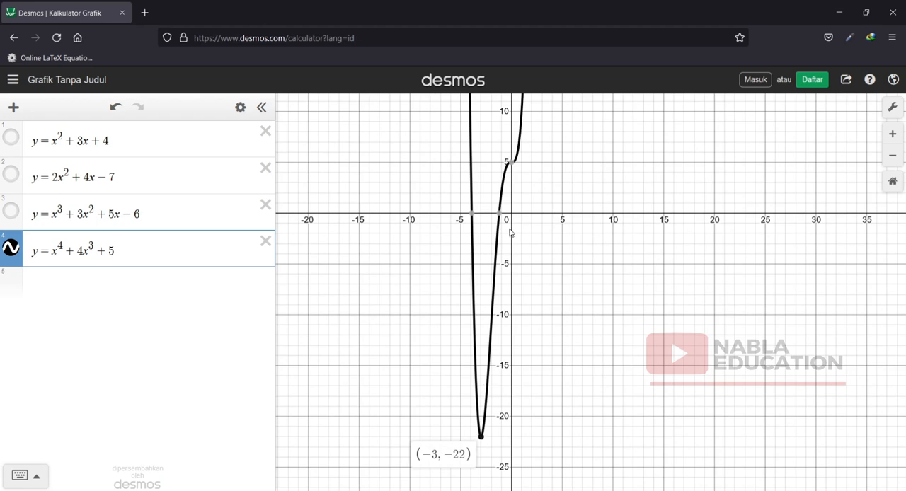
{"action": "mouse_move", "coordinate": [502, 220]}
{"action": "left_click", "coordinate": [480, 437]}
{"action": "left_click", "coordinate": [511, 164]}
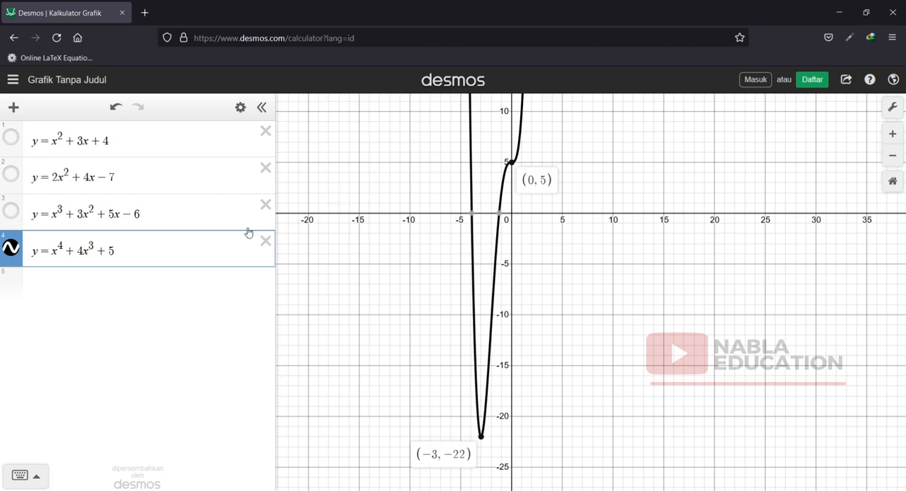
Graph the line y = 2x + 3 as the fifth expression.
{"action": "left_click", "coordinate": [79, 293]}
{"action": "left_click", "coordinate": [79, 292]}
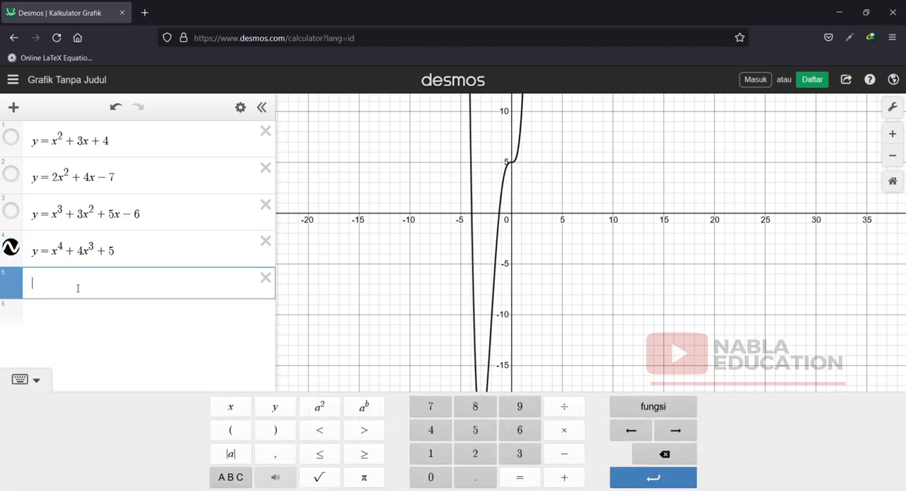
{"action": "type", "text": "y"}
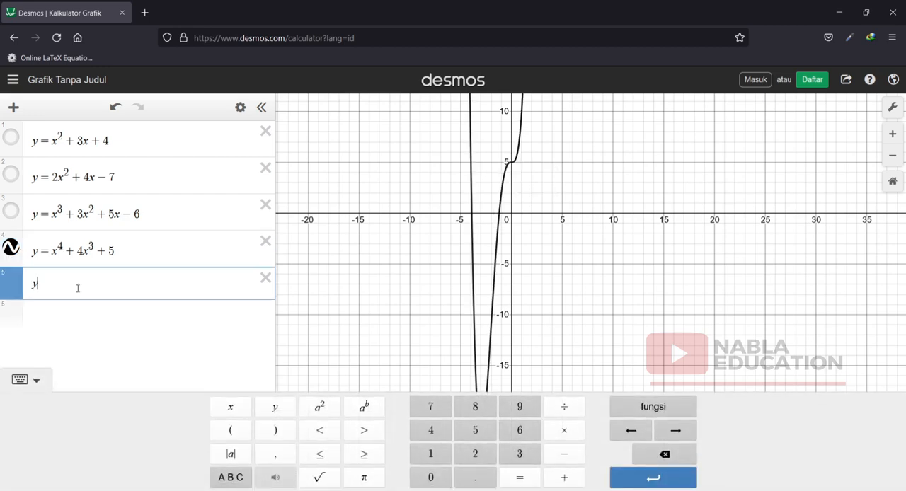
{"action": "type", "text": " = 2x + 3"}
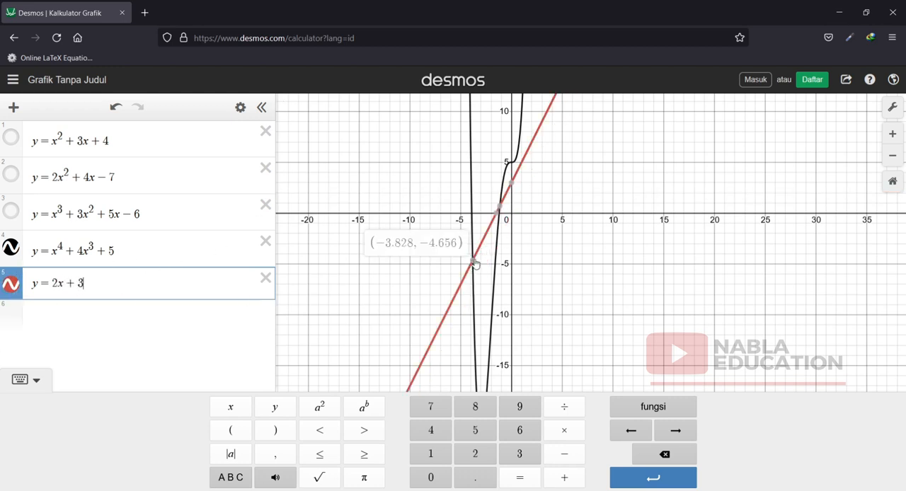
Hide the quartic graph and display the x-intercept and y-intercept coordinates of the line y = 2x + 3.
{"action": "left_click", "coordinate": [10, 247]}
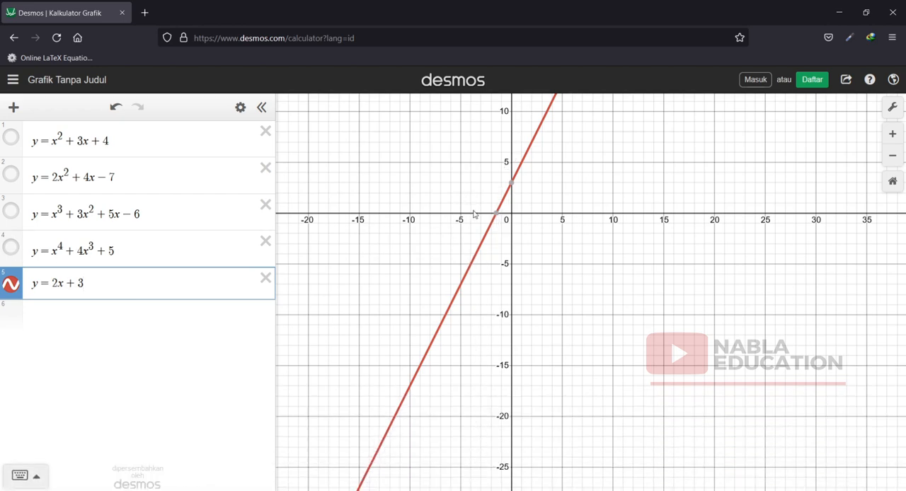
{"action": "left_click", "coordinate": [496, 212]}
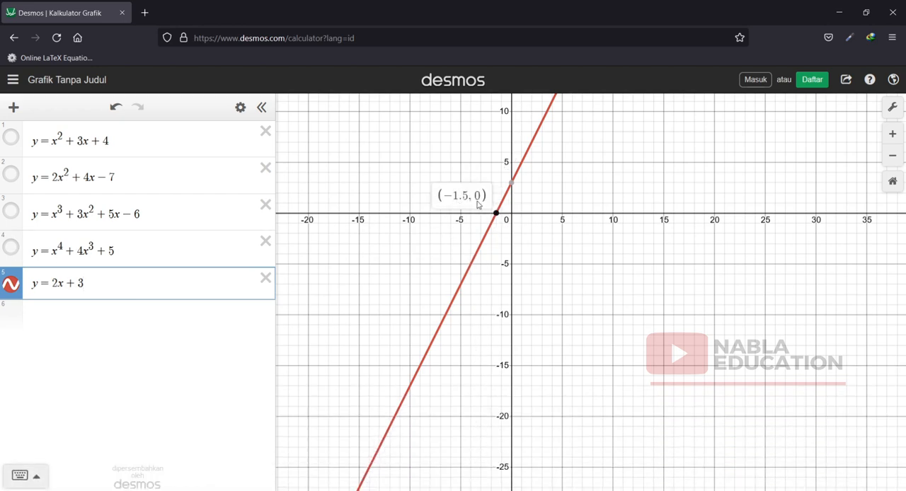
{"action": "left_click", "coordinate": [511, 184]}
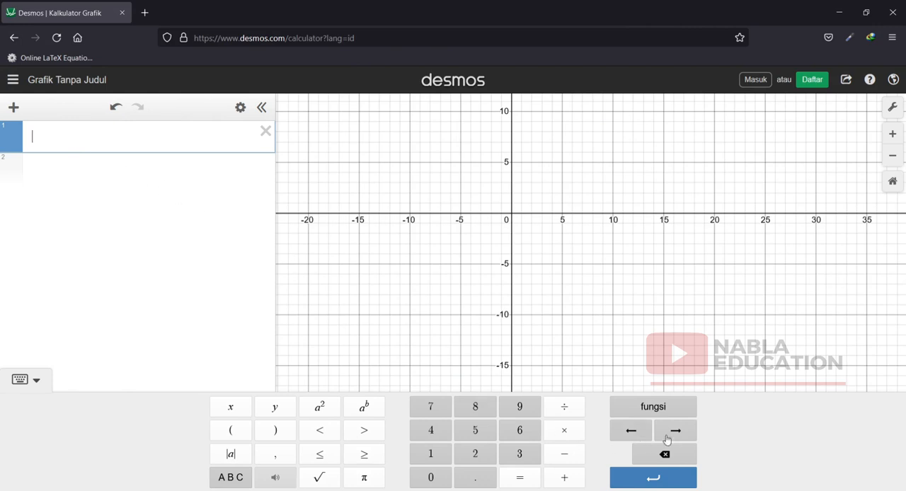
Look through the function categories and graph y = sin(x) as the first expression using the trigonometric sine function.
{"action": "left_click", "coordinate": [681, 406]}
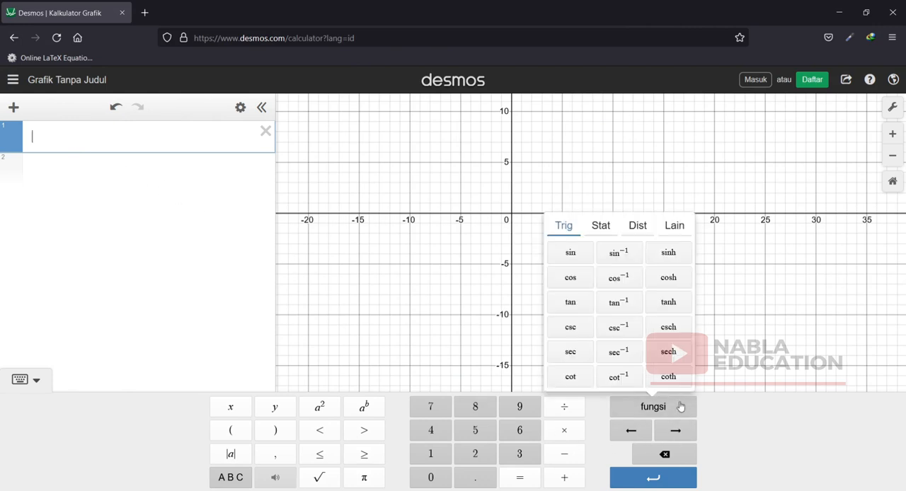
{"action": "left_click", "coordinate": [601, 229]}
{"action": "left_click", "coordinate": [641, 228]}
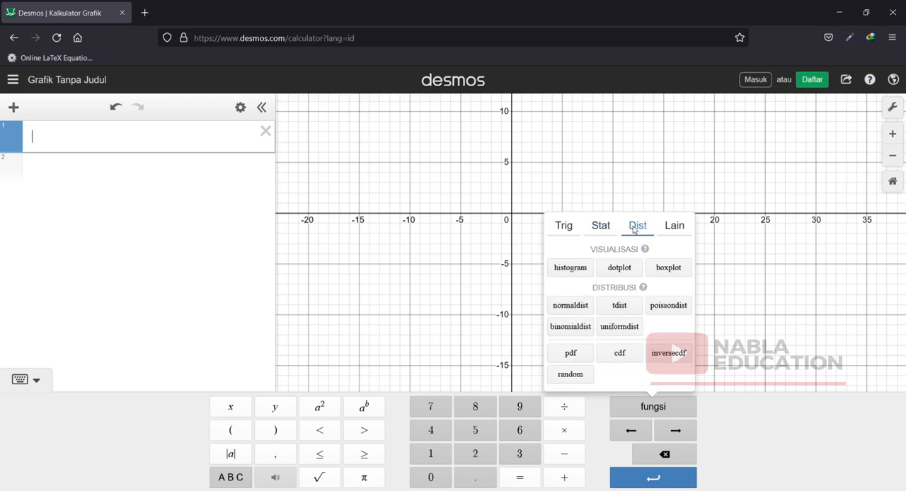
{"action": "left_click", "coordinate": [676, 228]}
{"action": "left_click", "coordinate": [564, 227]}
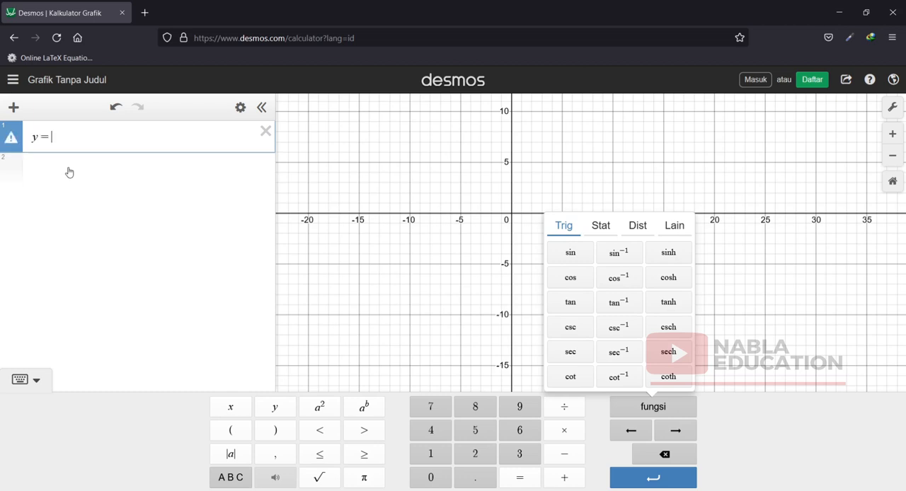
{"action": "left_click", "coordinate": [569, 252]}
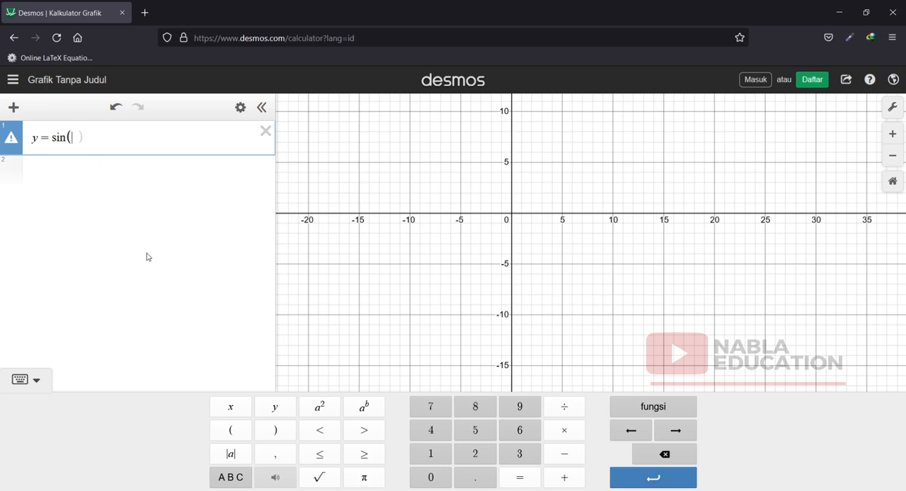
{"action": "type", "text": "x"}
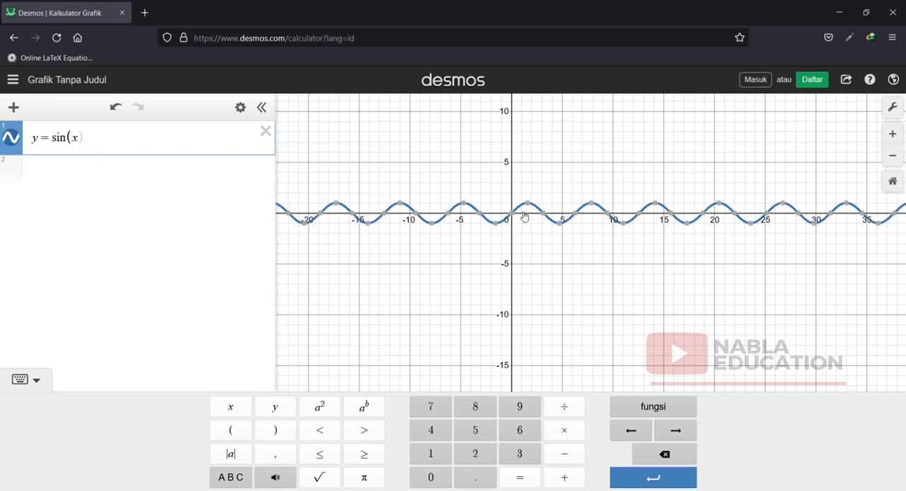
Display the coordinates of the origin, the first maximum and the first minimum at positive x on the sine graph.
{"action": "left_click", "coordinate": [893, 139]}
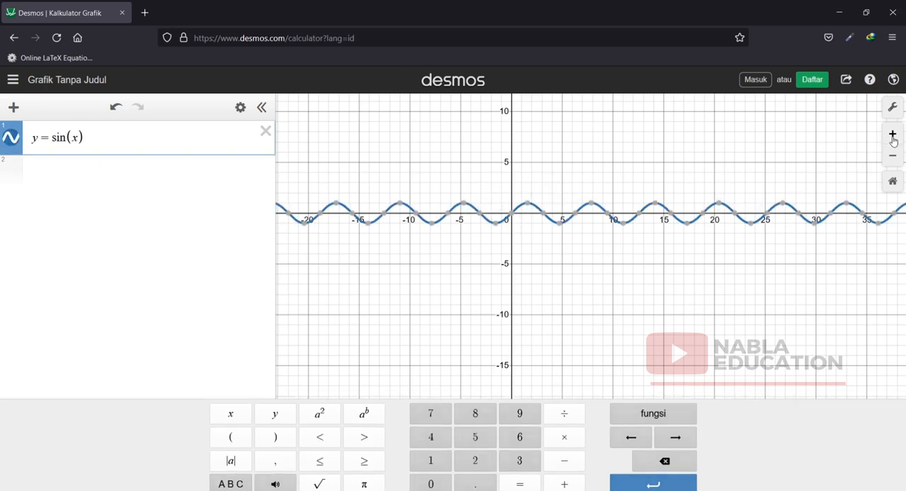
{"action": "left_click", "coordinate": [893, 139]}
{"action": "left_click", "coordinate": [893, 139]}
{"action": "left_click_drag", "start_coordinate": [395, 253], "coordinate": [473, 421]}
{"action": "left_click_drag", "start_coordinate": [438, 217], "coordinate": [489, 387]}
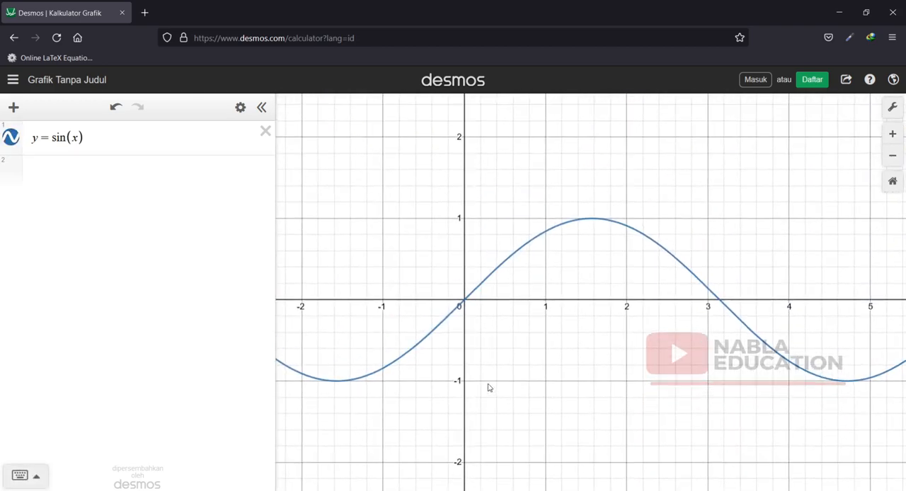
{"action": "left_click", "coordinate": [464, 303]}
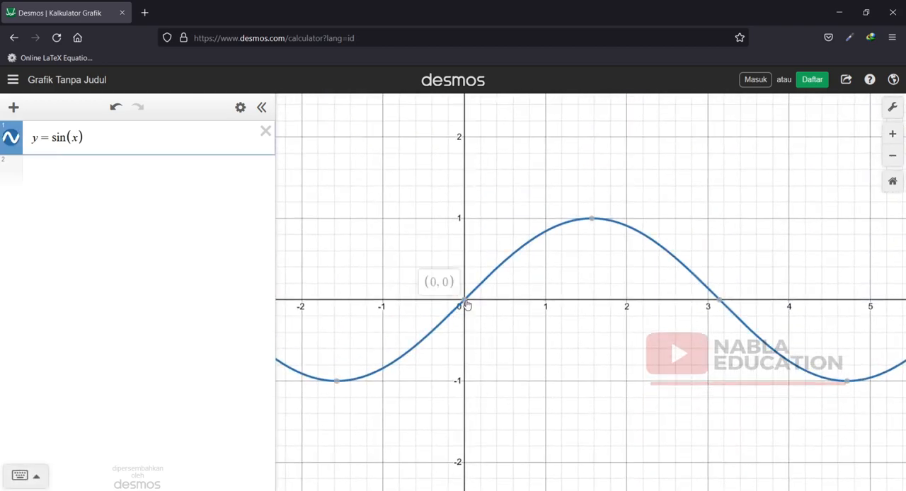
{"action": "left_click", "coordinate": [593, 220]}
{"action": "left_click", "coordinate": [846, 383]}
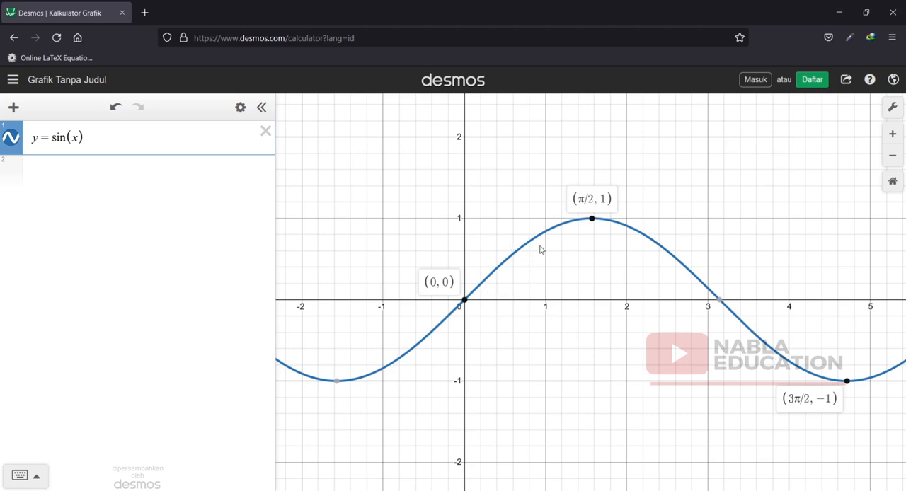
Display the coordinates of the x-intercepts, maximum and minimum over one full period of y = sin(x), from 0 to 2π.
{"action": "left_click_drag", "start_coordinate": [615, 339], "coordinate": [461, 320]}
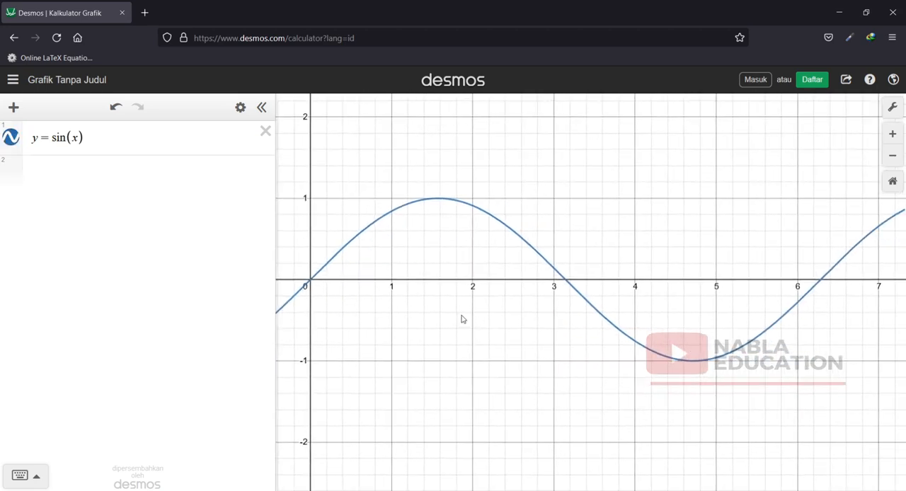
{"action": "left_click", "coordinate": [820, 283]}
{"action": "left_click", "coordinate": [821, 281]}
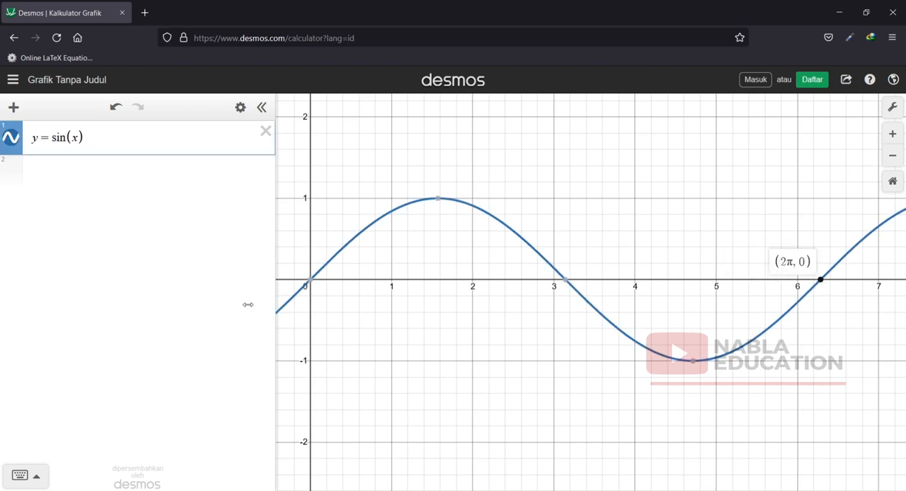
{"action": "left_click", "coordinate": [307, 284]}
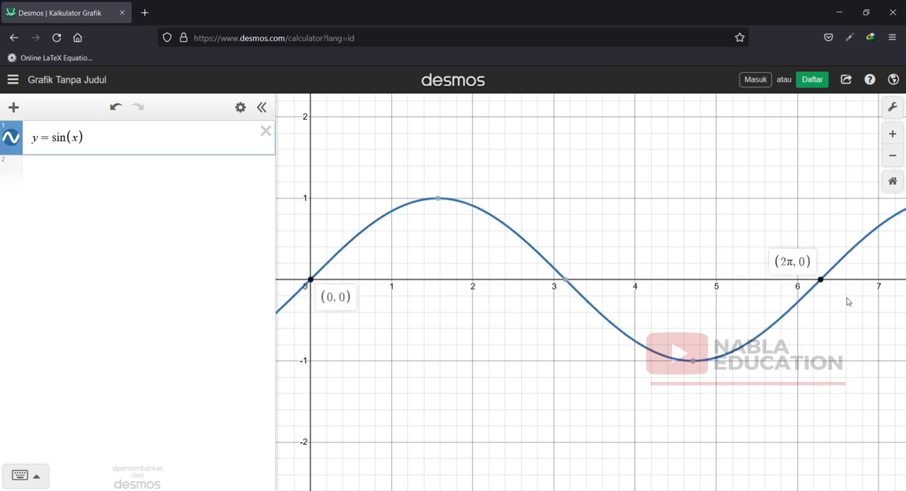
{"action": "left_click", "coordinate": [437, 200]}
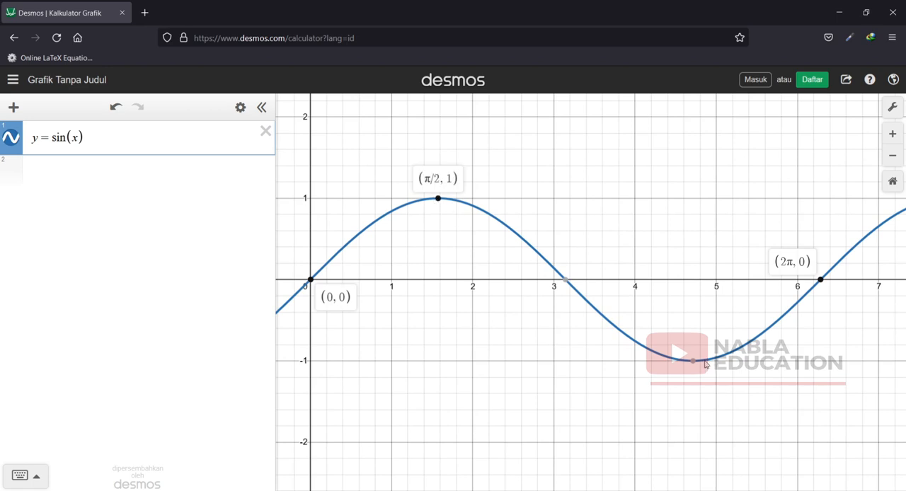
{"action": "left_click", "coordinate": [694, 361]}
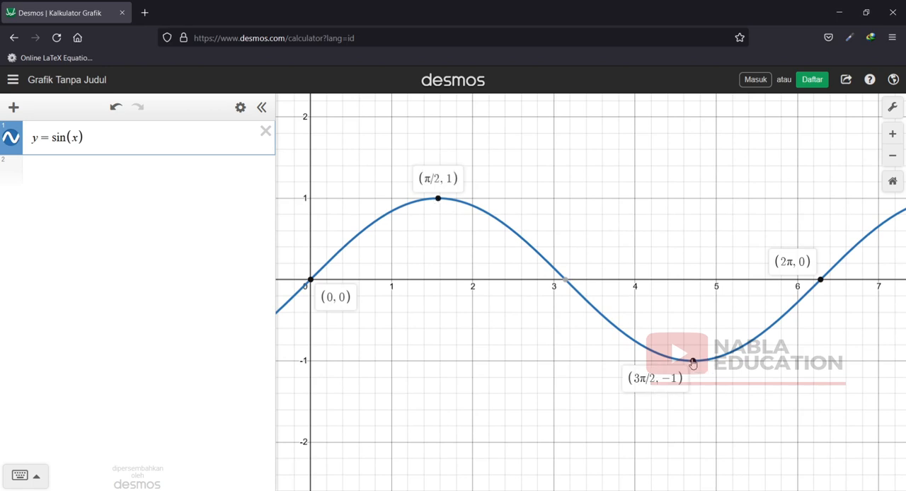
{"action": "left_click", "coordinate": [564, 281]}
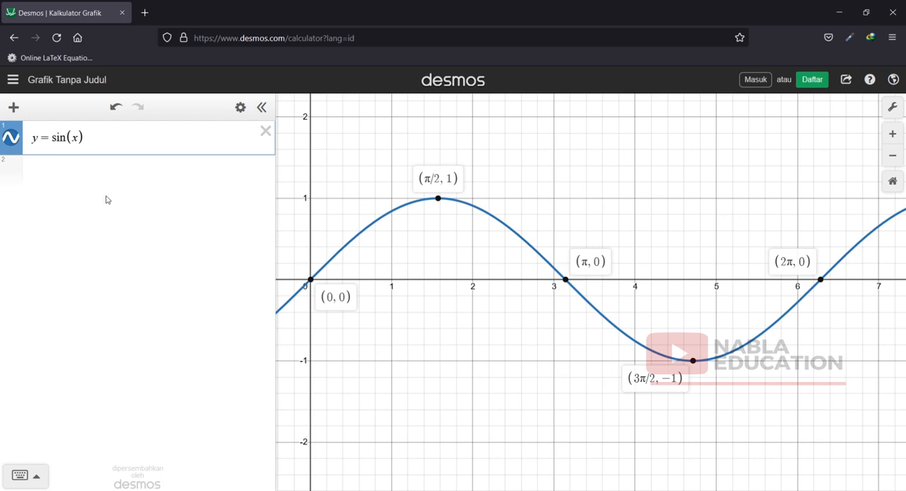
Copy y = sin(x) into the second expression and change it to y = sin(2x).
{"action": "left_click", "coordinate": [63, 168]}
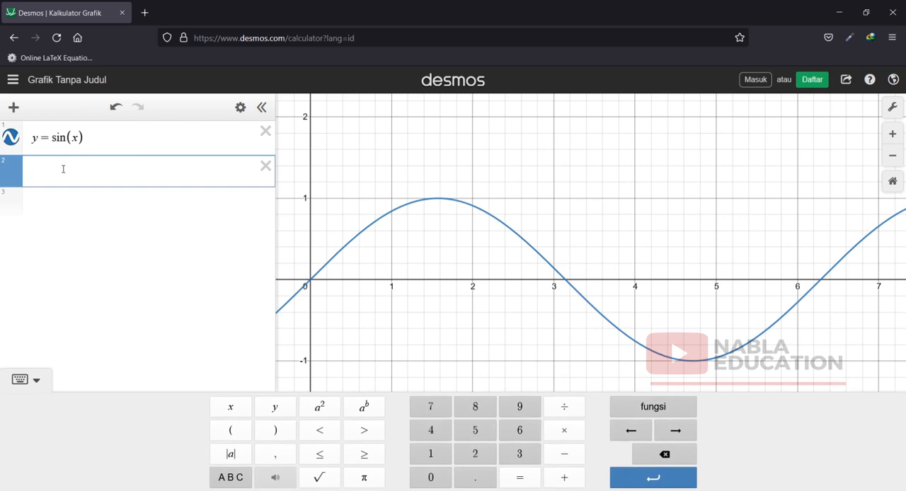
{"action": "left_click_drag", "start_coordinate": [82, 145], "coordinate": [10, 139]}
{"action": "key", "text": "ctrl+c"}
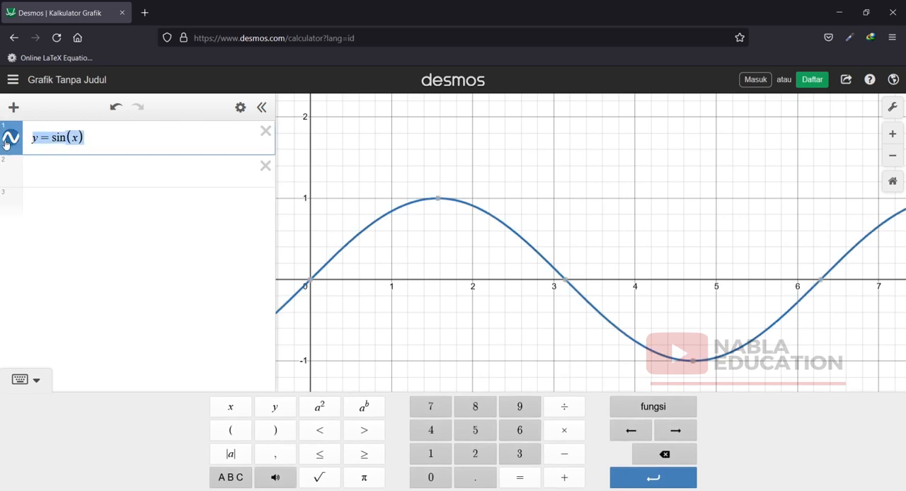
{"action": "left_click", "coordinate": [43, 173]}
{"action": "key", "text": "ctrl+v"}
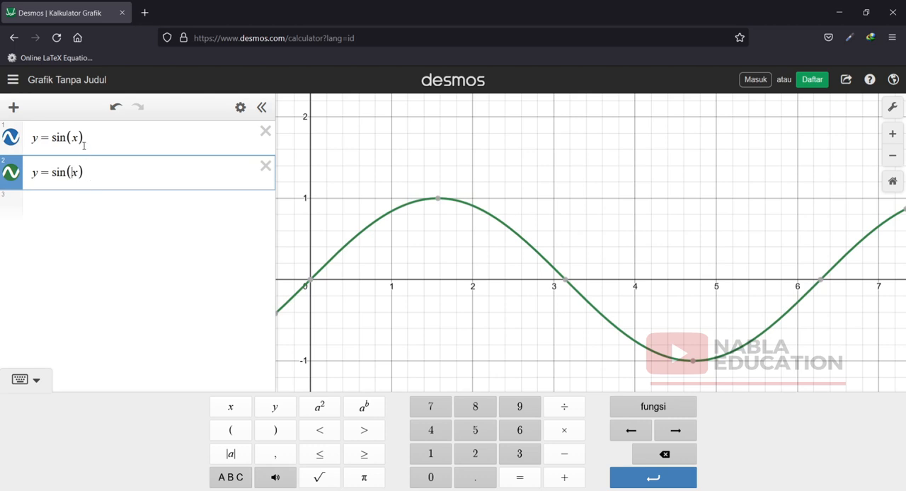
{"action": "type", "text": "2"}
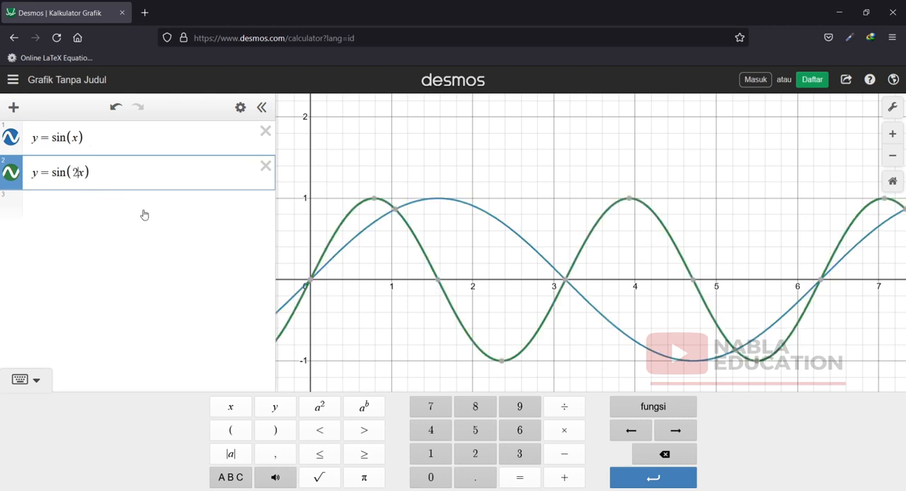
Display the coordinates of the x-axis points shared by both sine graphs at 0, π and 2π.
{"action": "left_click_drag", "start_coordinate": [383, 321], "coordinate": [446, 324]}
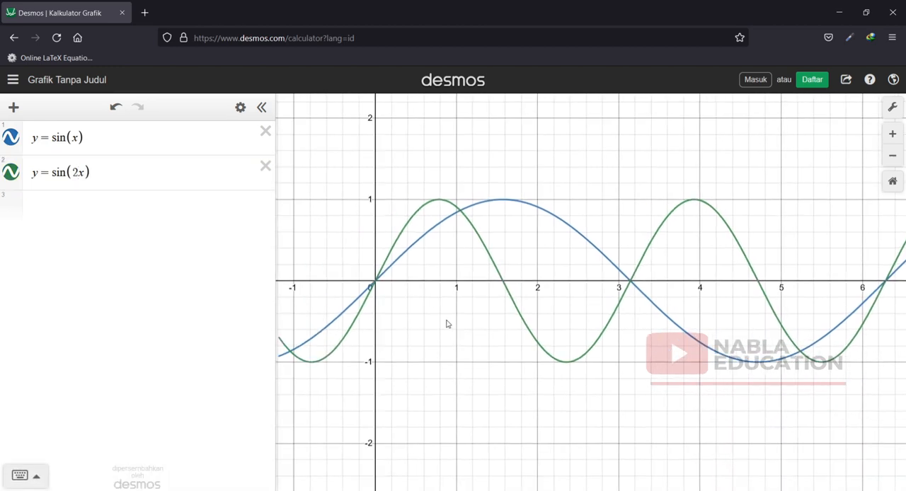
{"action": "left_click", "coordinate": [376, 283]}
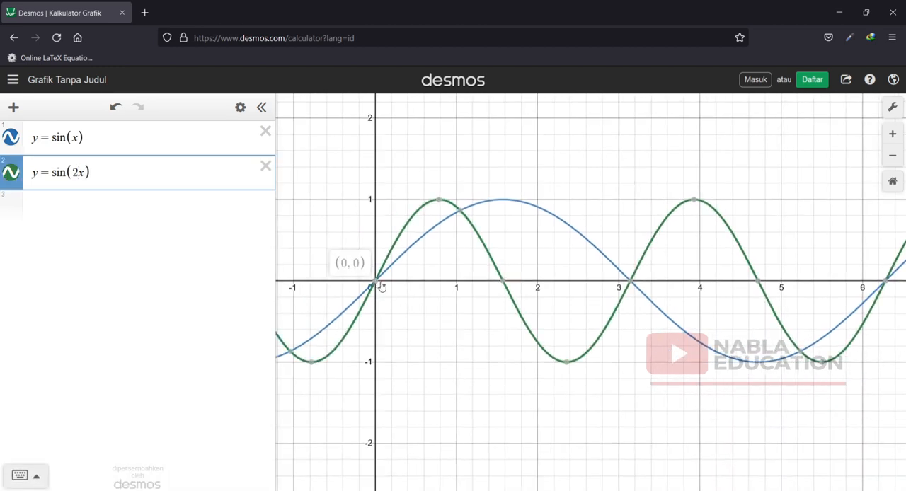
{"action": "left_click", "coordinate": [629, 284]}
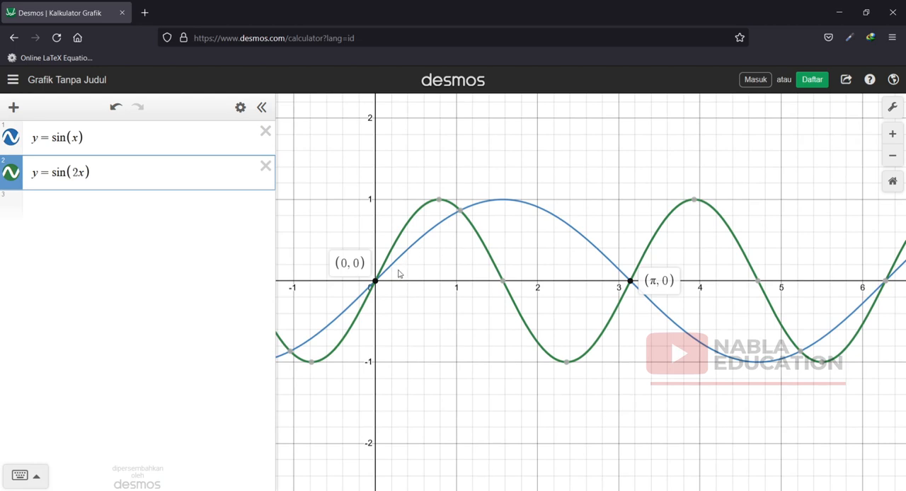
{"action": "mouse_move", "coordinate": [510, 300]}
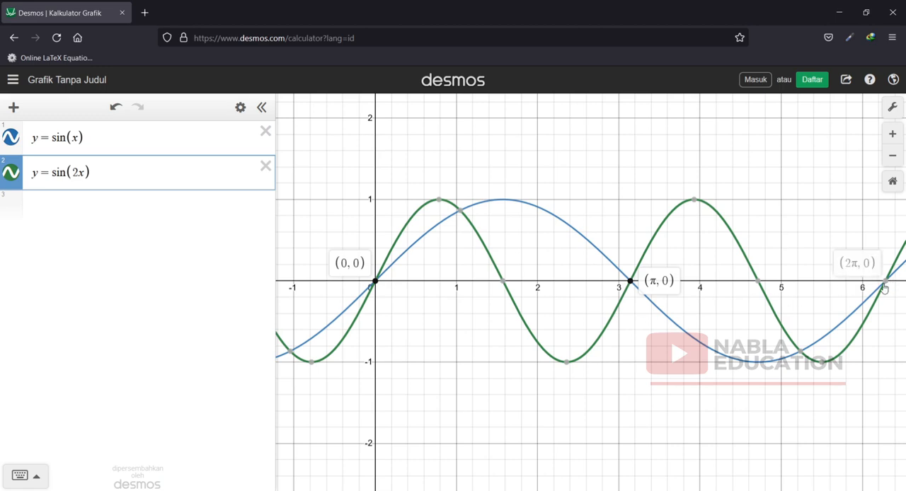
{"action": "left_click", "coordinate": [885, 282]}
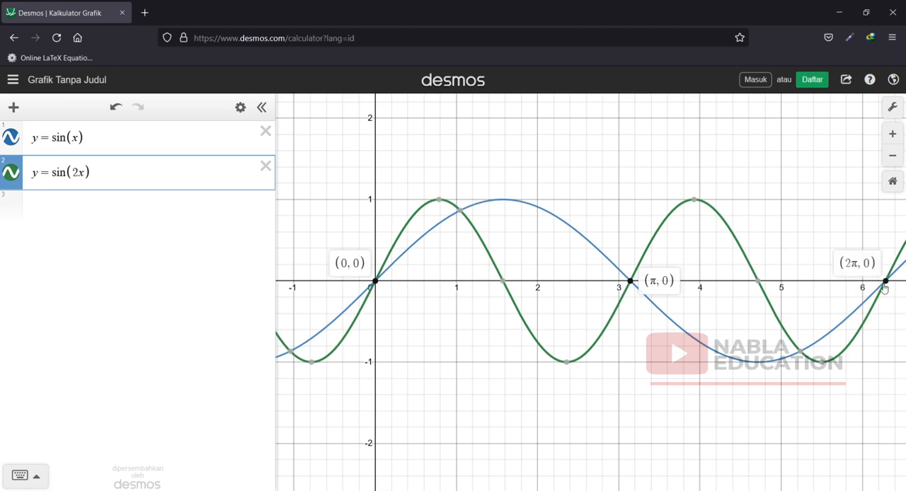
Temporarily hide y = sin(x) to examine the x-intercept of y = sin(2x) at π, and display that point again with both graphs shown.
{"action": "left_click", "coordinate": [11, 138]}
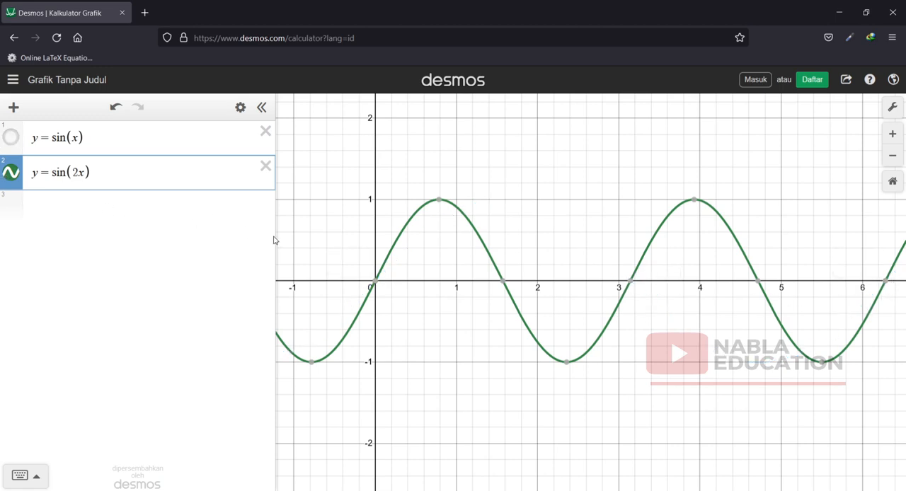
{"action": "left_click", "coordinate": [631, 282]}
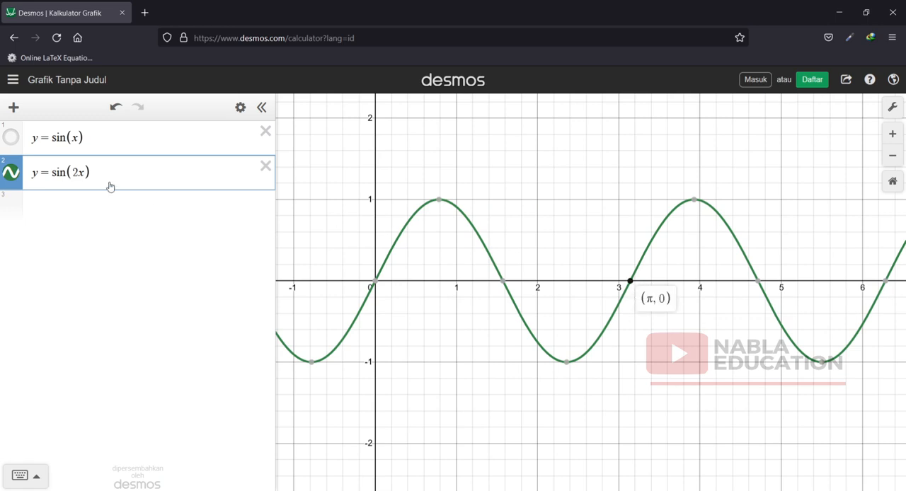
{"action": "left_click", "coordinate": [11, 137]}
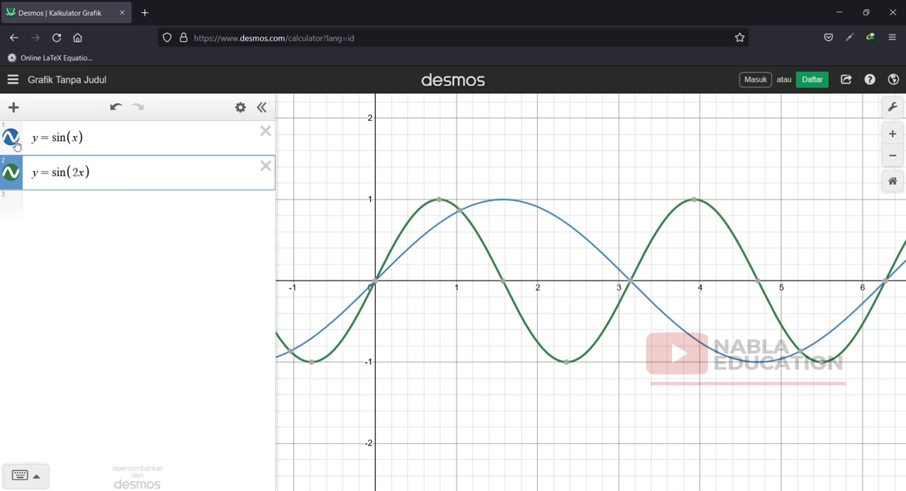
{"action": "left_click", "coordinate": [629, 282]}
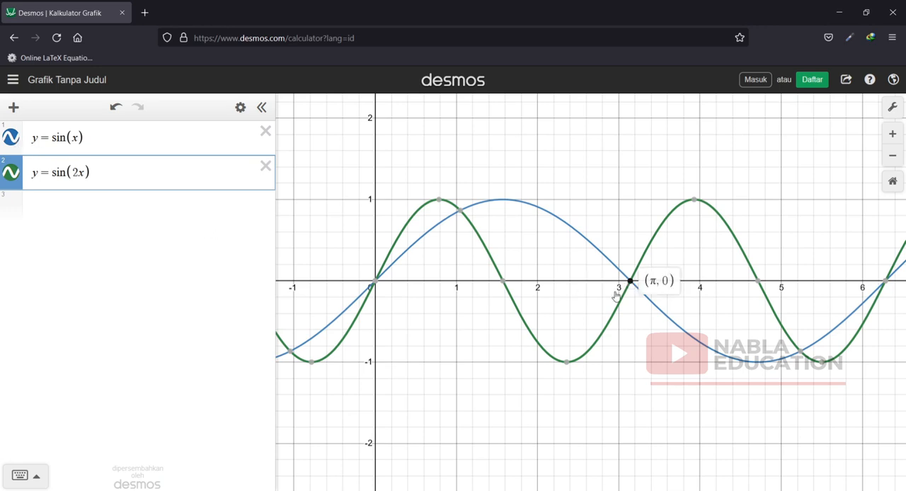
Copy y = sin(2x) into the third expression as y = sin(3x) and display the x-intercept ending its first period.
{"action": "left_click", "coordinate": [83, 201]}
{"action": "left_click_drag", "start_coordinate": [95, 170], "coordinate": [2, 159]}
{"action": "key", "text": "ctrl+c"}
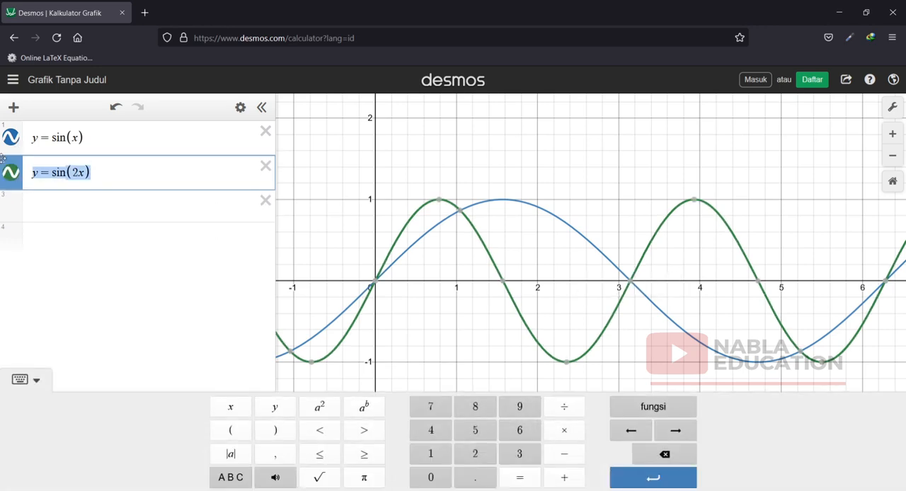
{"action": "left_click", "coordinate": [42, 212]}
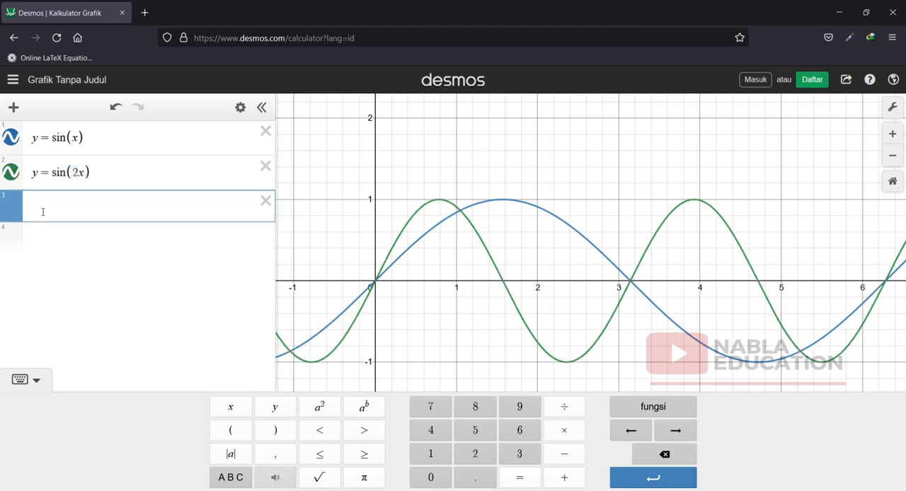
{"action": "key", "text": "ctrl+v"}
{"action": "left_click", "coordinate": [77, 208]}
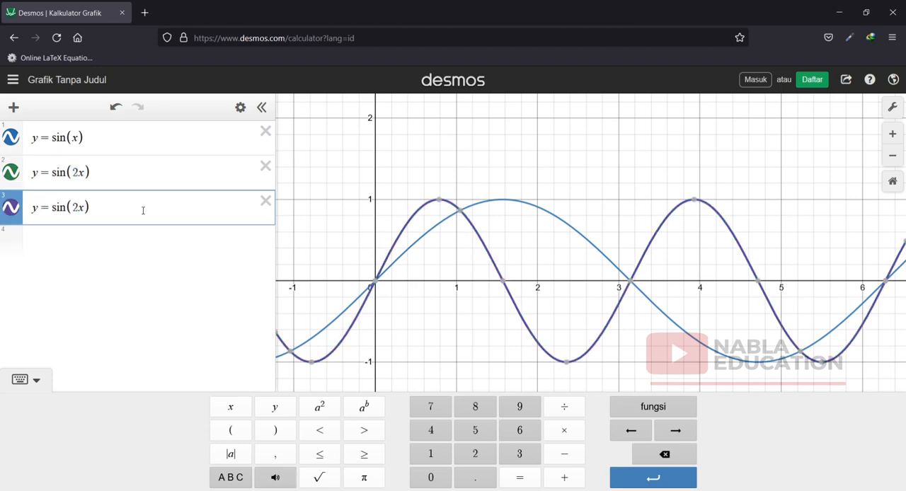
{"action": "key", "text": "BackSpace"}
{"action": "type", "text": "3"}
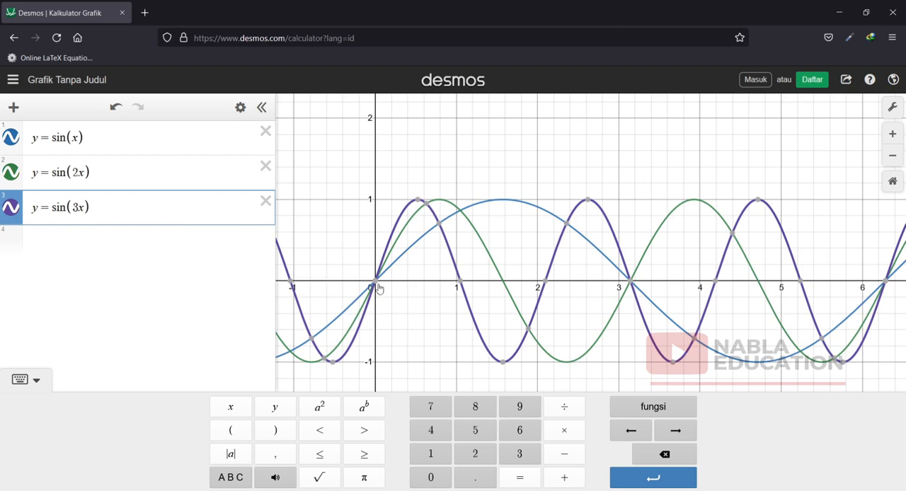
{"action": "left_click", "coordinate": [548, 282]}
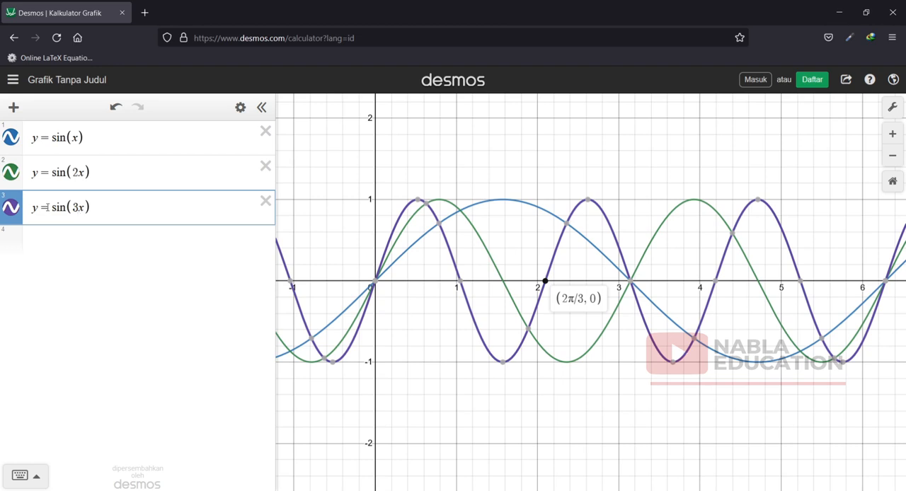
Copy y = sin(x) from the first expression into a new fourth expression.
{"action": "left_click", "coordinate": [35, 238]}
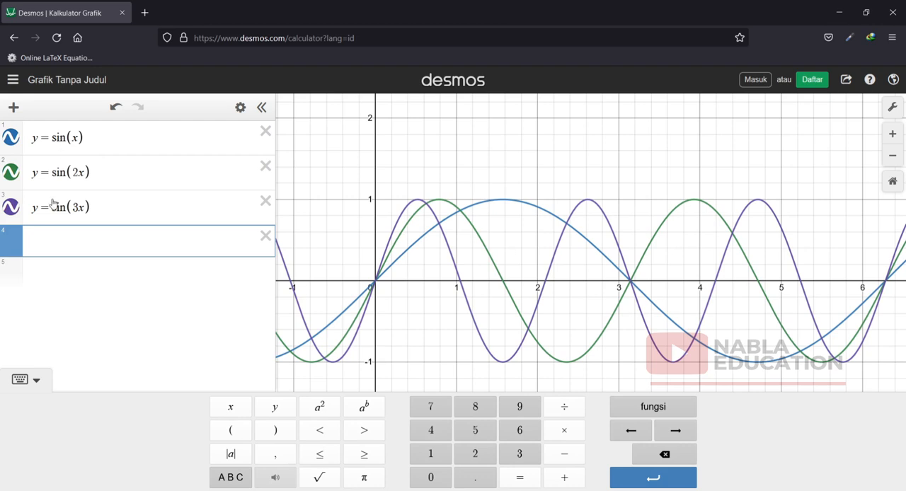
{"action": "left_click_drag", "start_coordinate": [87, 136], "coordinate": [20, 146]}
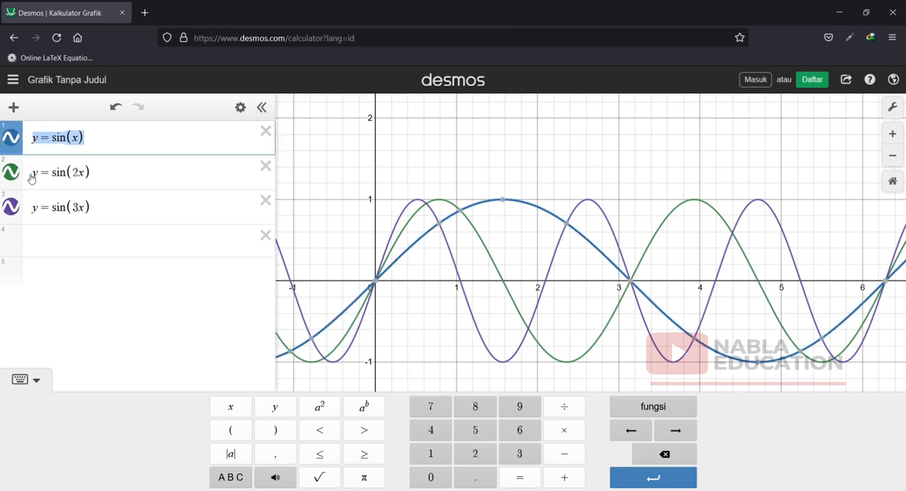
{"action": "left_click", "coordinate": [62, 239]}
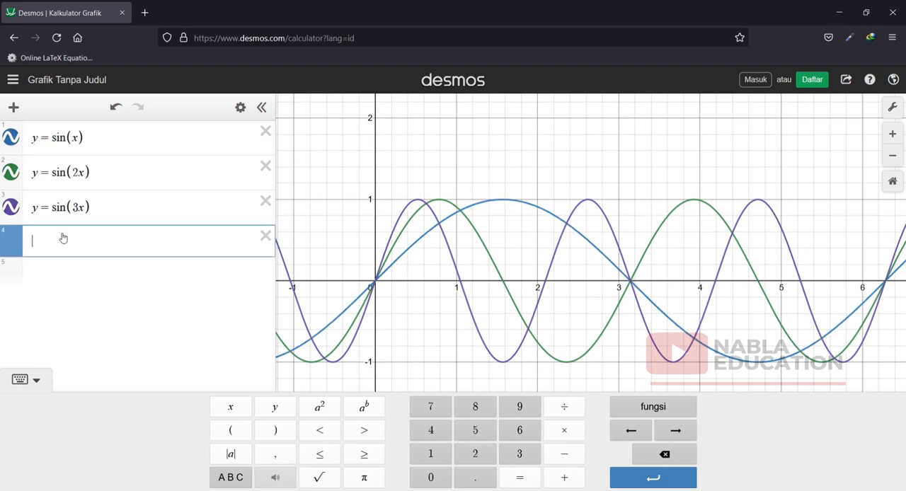
{"action": "type", "text": "y=sin(x)"}
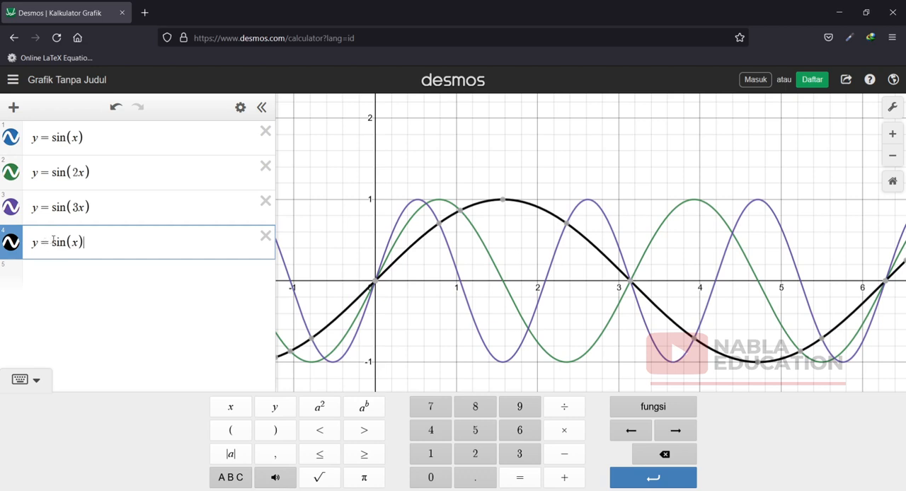
Hide the graphs of y = sin(2x) and y = sin(3x), and change the fourth expression to y = 4 sin(x).
{"action": "left_click", "coordinate": [10, 206]}
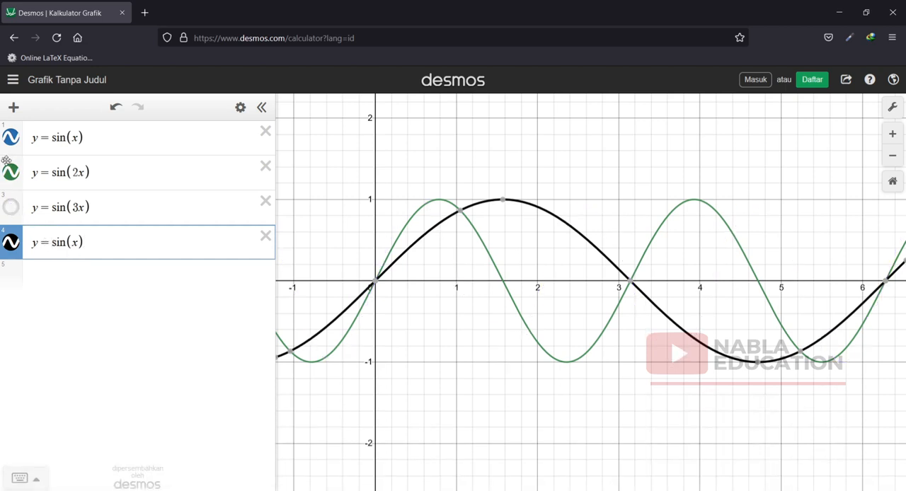
{"action": "left_click", "coordinate": [10, 172]}
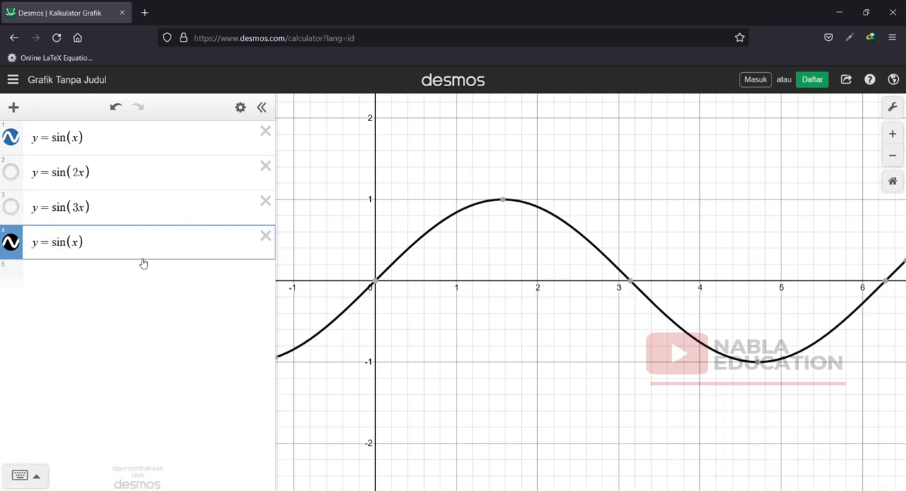
{"action": "left_click", "coordinate": [53, 240]}
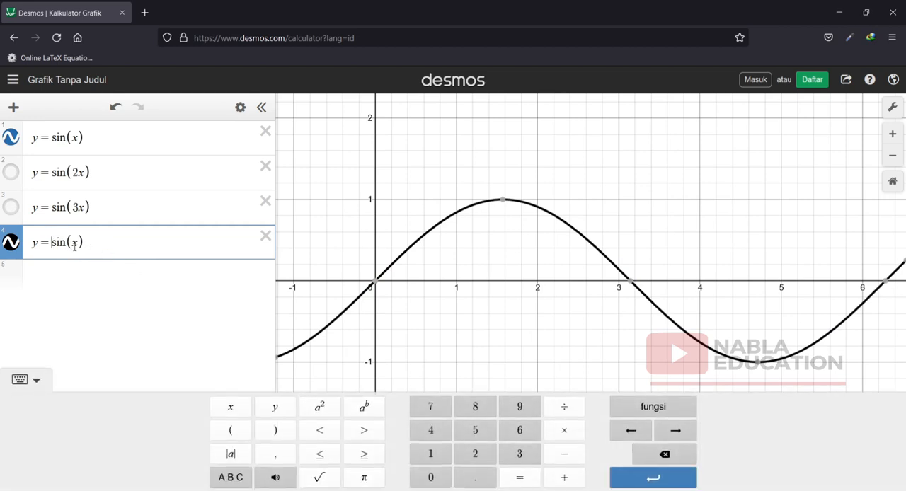
{"action": "type", "text": "4"}
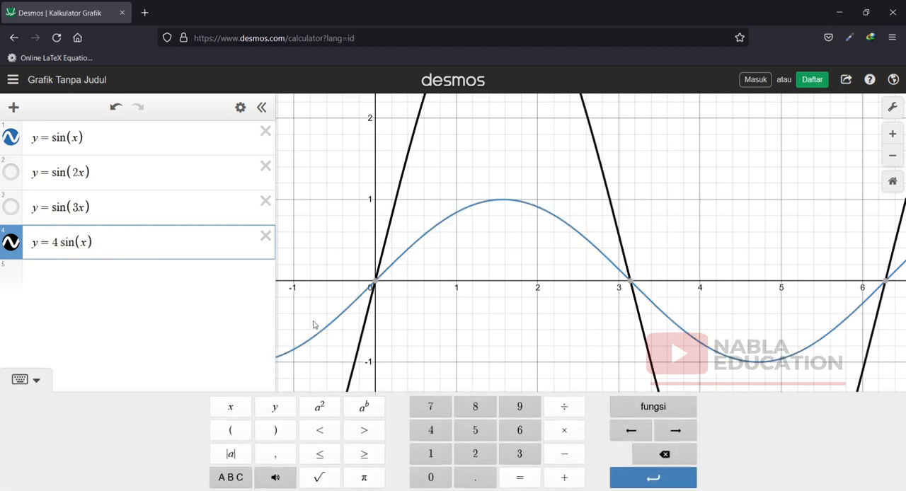
Display the coordinates of the first positive-x maximum on both sine graphs and of their shared x-intercept at 2π.
{"action": "scroll", "coordinate": [337, 334], "scroll_direction": "up", "scroll_amount": 1}
{"action": "scroll", "coordinate": [390, 311], "scroll_direction": "down", "scroll_amount": 1}
{"action": "scroll", "coordinate": [425, 290], "scroll_direction": "down", "scroll_amount": 1}
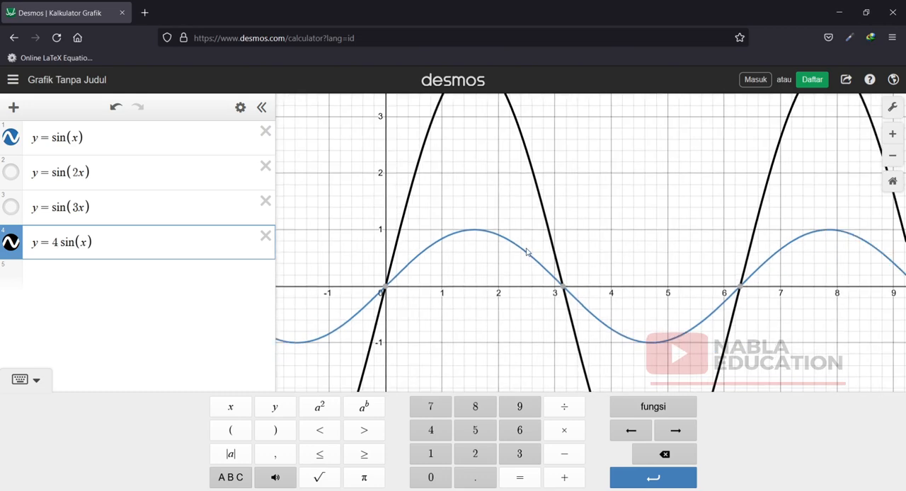
{"action": "scroll", "coordinate": [531, 251], "scroll_direction": "down", "scroll_amount": 1}
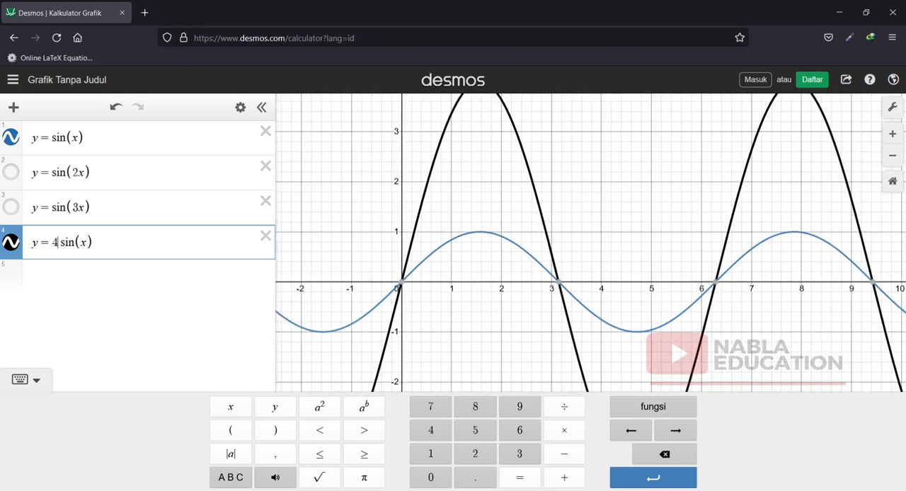
{"action": "left_click", "coordinate": [893, 156]}
{"action": "left_click", "coordinate": [535, 267]}
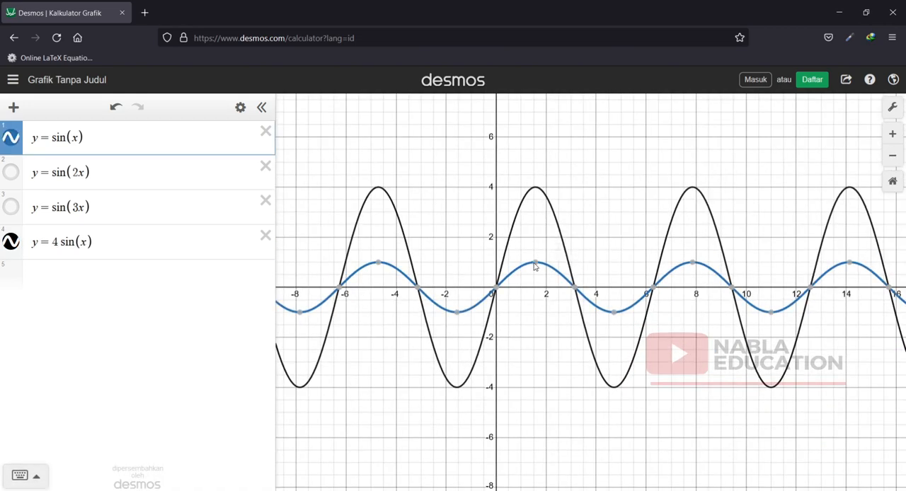
{"action": "left_click", "coordinate": [536, 262]}
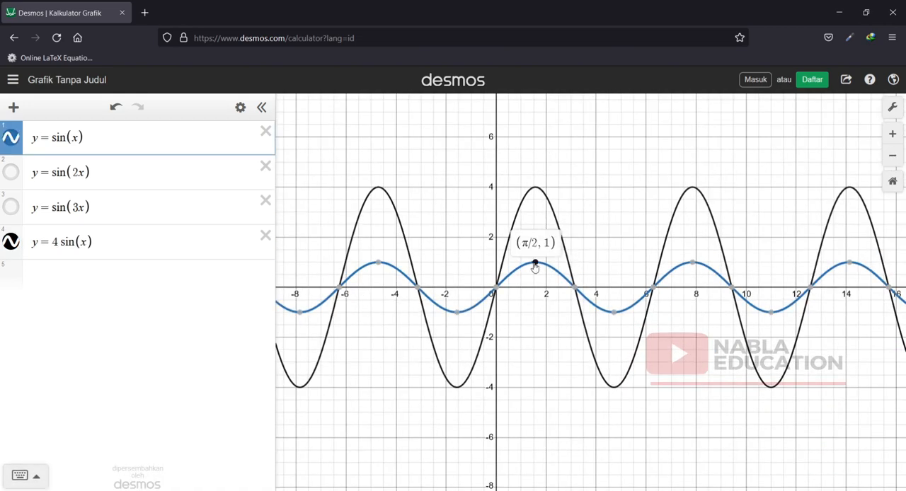
{"action": "left_click", "coordinate": [536, 189]}
{"action": "left_click", "coordinate": [536, 188]}
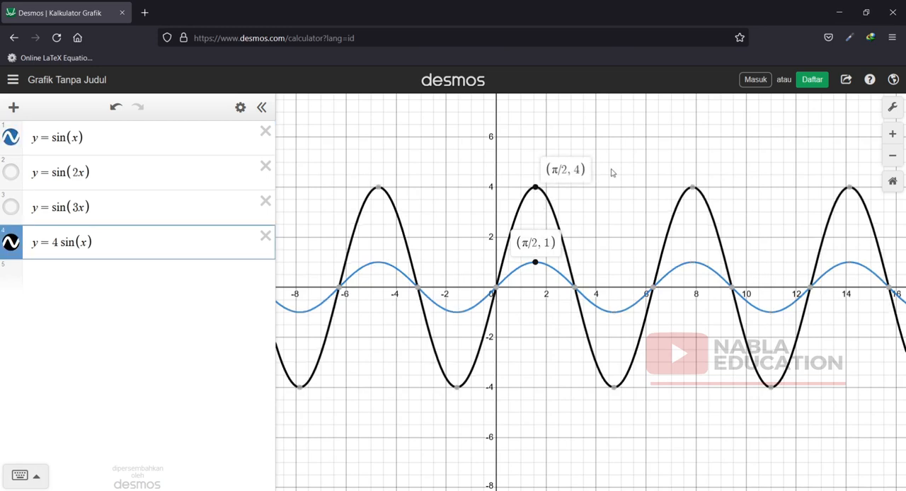
{"action": "left_click", "coordinate": [651, 289]}
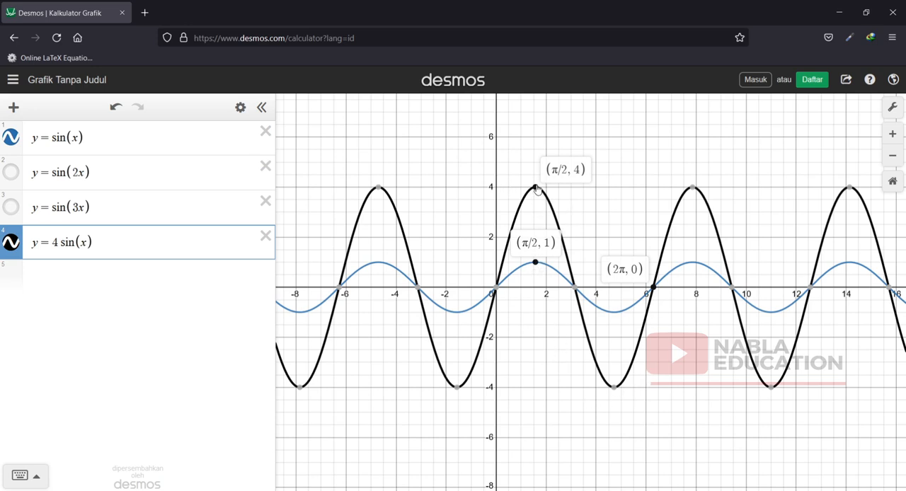
Change the fourth expression to y = 4 sin(2x), show y = sin(2x) again and display the shared x-intercept at π.
{"action": "left_click", "coordinate": [84, 242]}
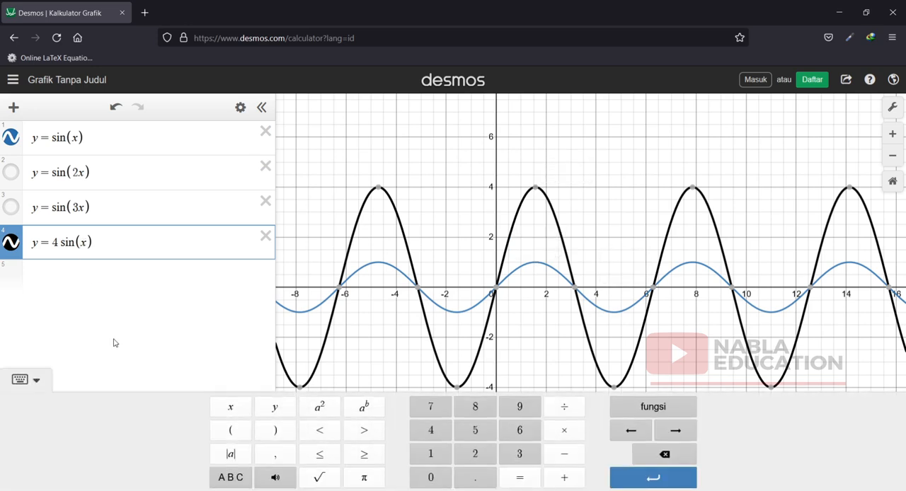
{"action": "type", "text": "2"}
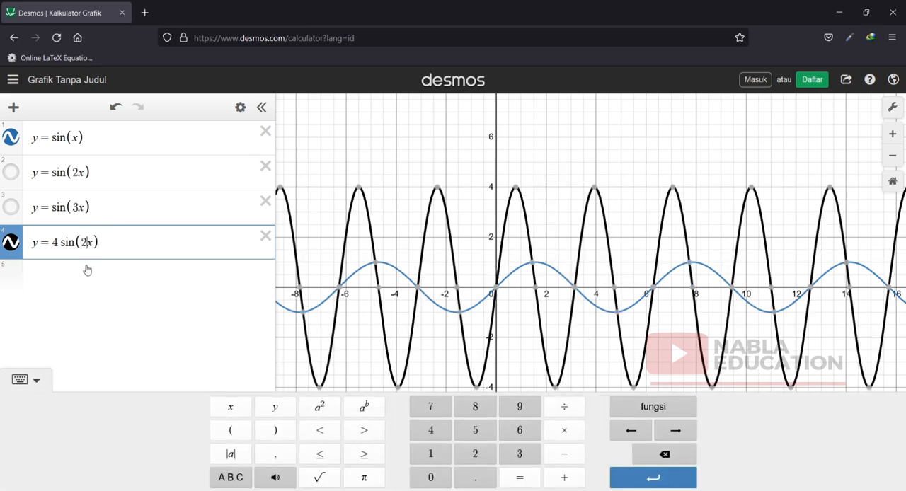
{"action": "left_click", "coordinate": [10, 173]}
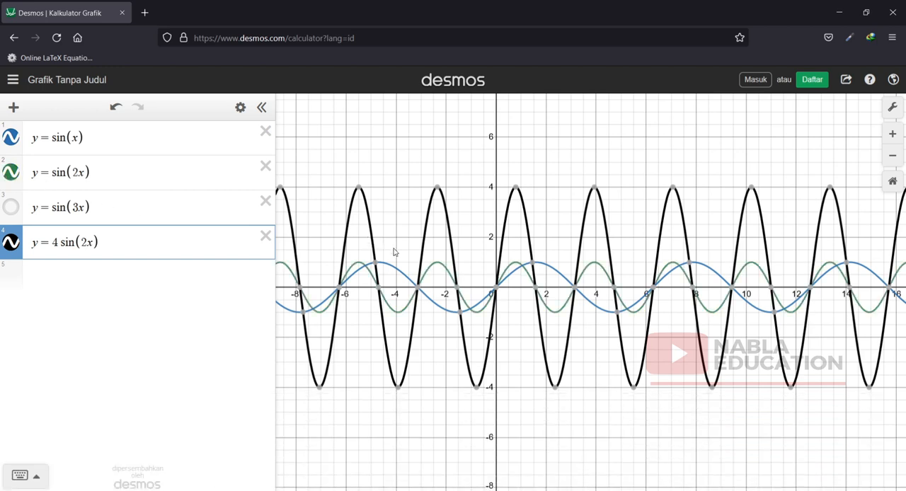
{"action": "left_click", "coordinate": [579, 288]}
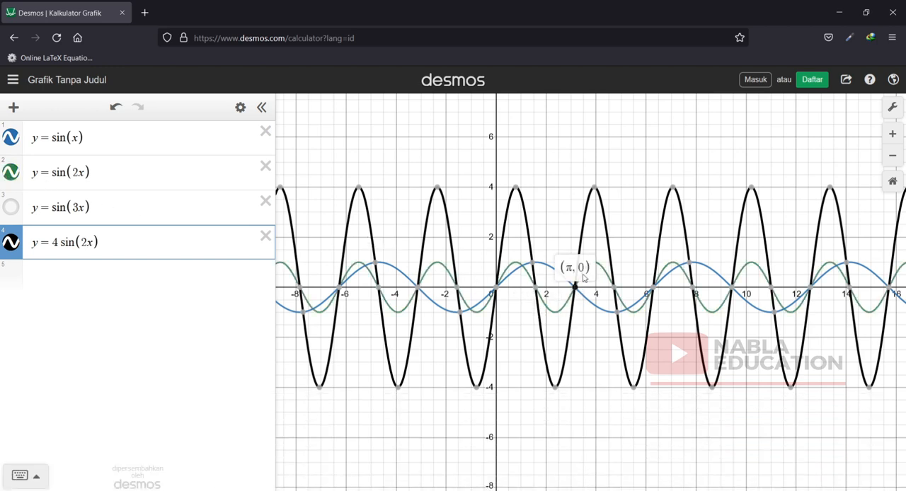
{"action": "mouse_move", "coordinate": [517, 190]}
Copy y = 4 sin(2x) from the fourth expression into a new fifth expression.
{"action": "left_click", "coordinate": [64, 272]}
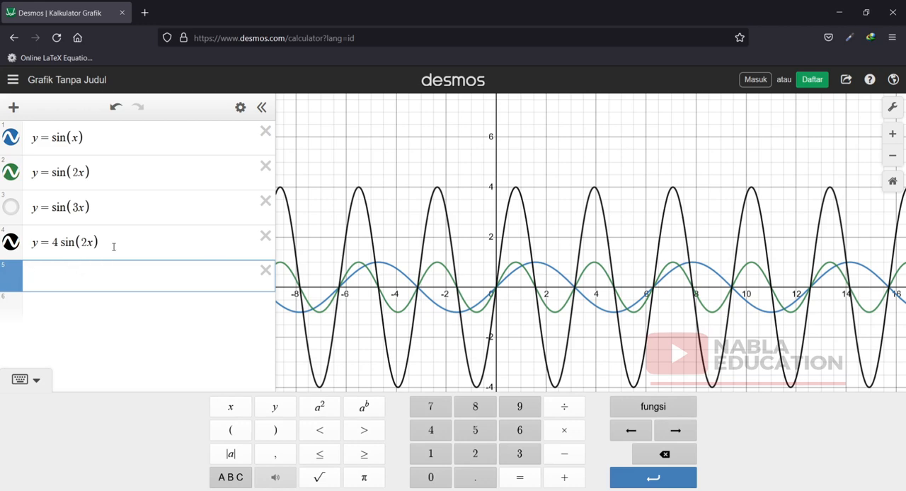
{"action": "left_click_drag", "start_coordinate": [114, 245], "coordinate": [2, 246]}
{"action": "key", "text": "ctrl+c"}
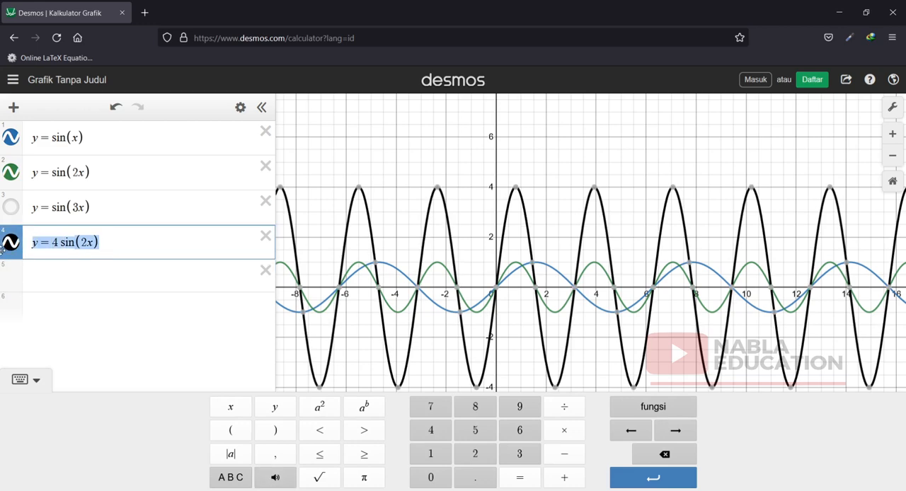
{"action": "left_click", "coordinate": [50, 288]}
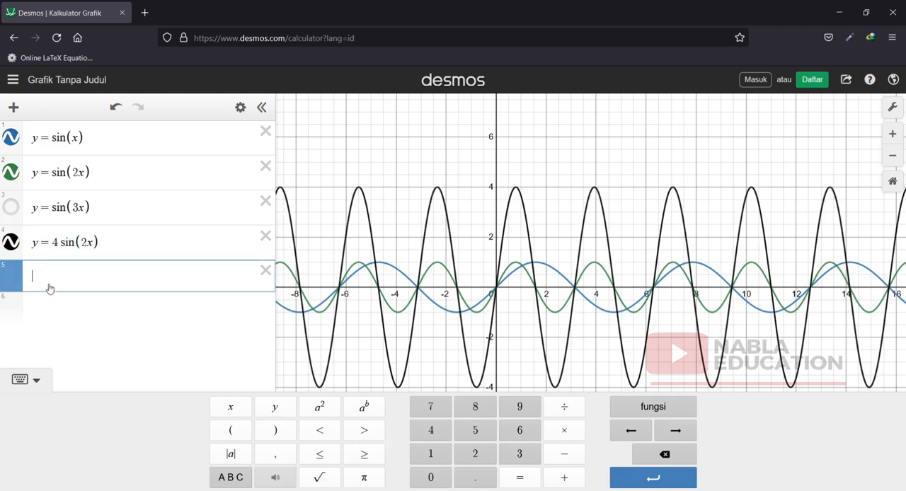
{"action": "key", "text": "ctrl+v"}
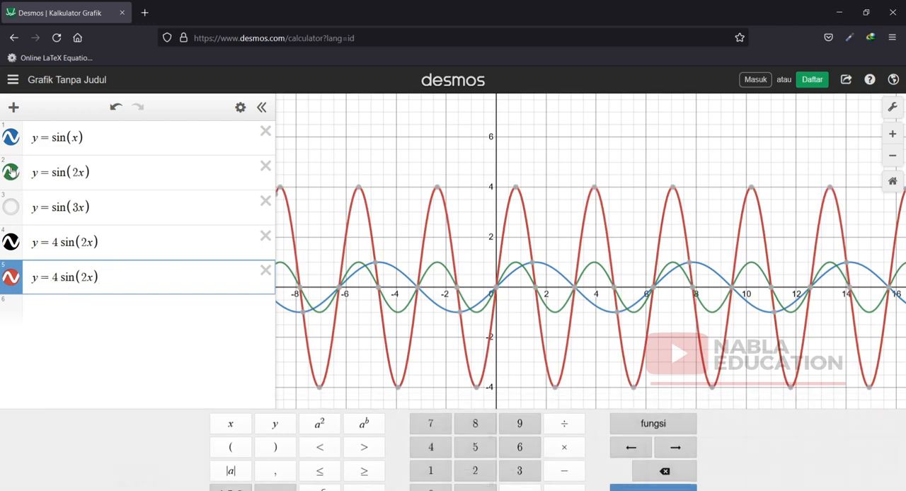
Hide the graphs of y = sin(2x) and y = sin(x), and change the fifth expression to y = 4 sin(2x) + 3.
{"action": "left_click", "coordinate": [11, 172]}
{"action": "left_click", "coordinate": [11, 137]}
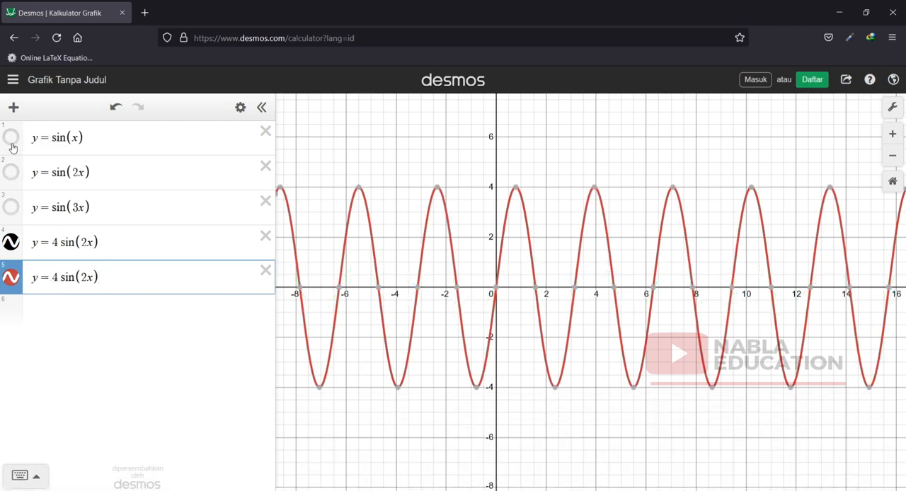
{"action": "left_click", "coordinate": [115, 280]}
{"action": "type", "text": "+"}
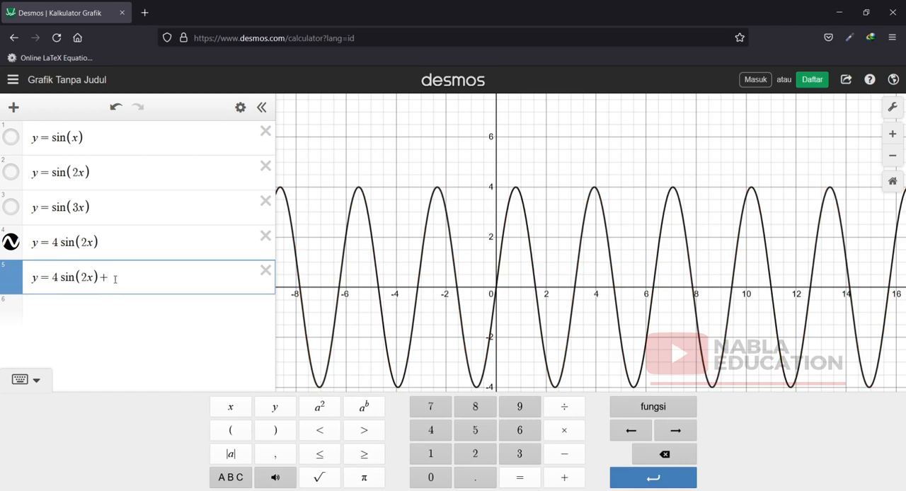
{"action": "type", "text": "3"}
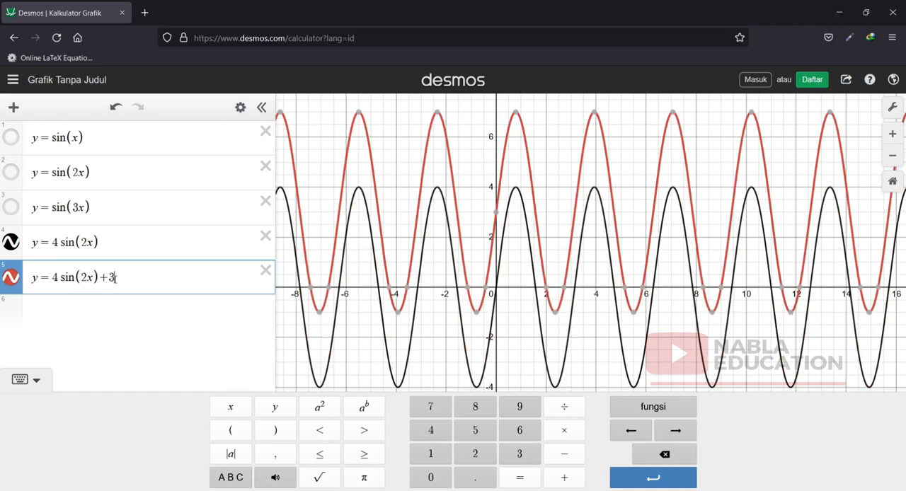
Display the y-axis intercepts of y = 4 sin(2x) and y = 4 sin(2x) + 3 to compare the vertical shift.
{"action": "left_click", "coordinate": [497, 291]}
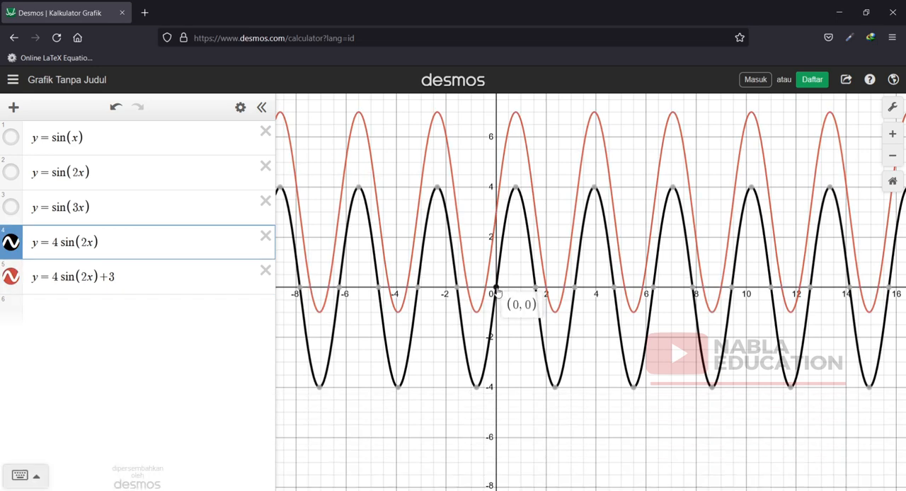
{"action": "left_click", "coordinate": [497, 213]}
{"action": "left_click", "coordinate": [497, 213]}
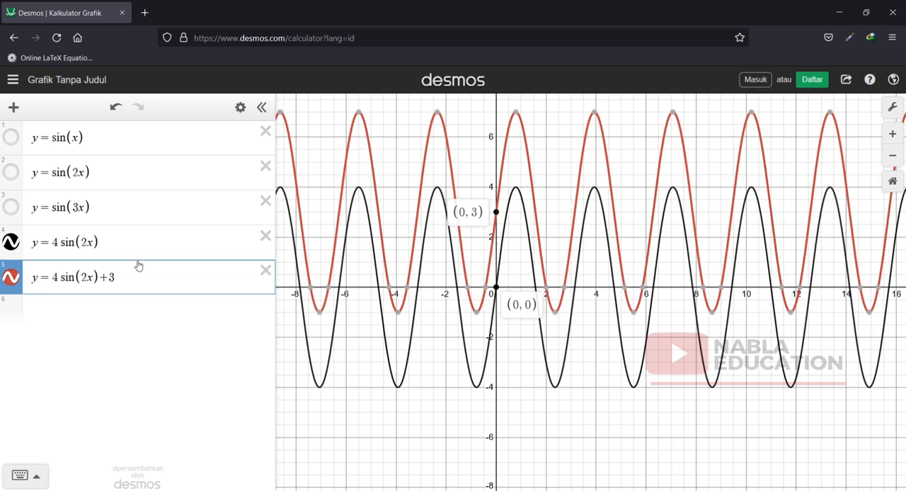
Paste the copied y = 4 sin(2x) into the sixth expression and extend it to y = 4 sin(2x) − 3.
{"action": "left_click", "coordinate": [52, 306]}
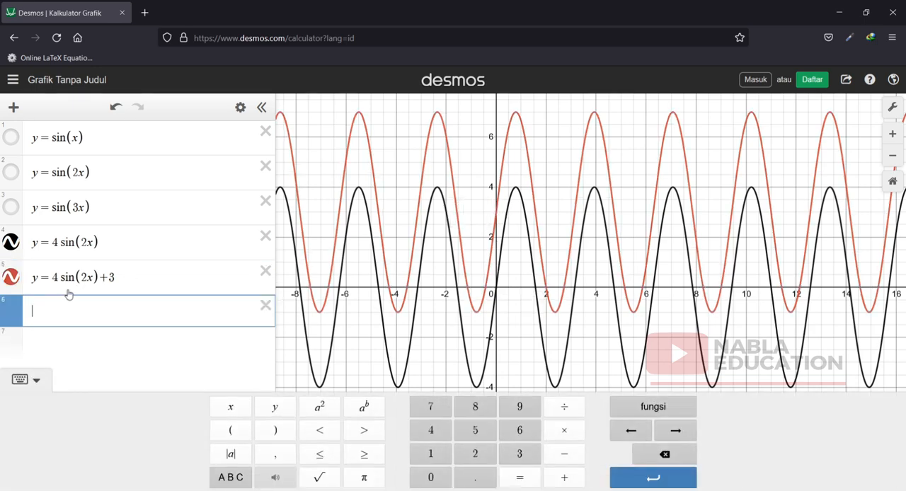
{"action": "key", "text": "ctrl+v"}
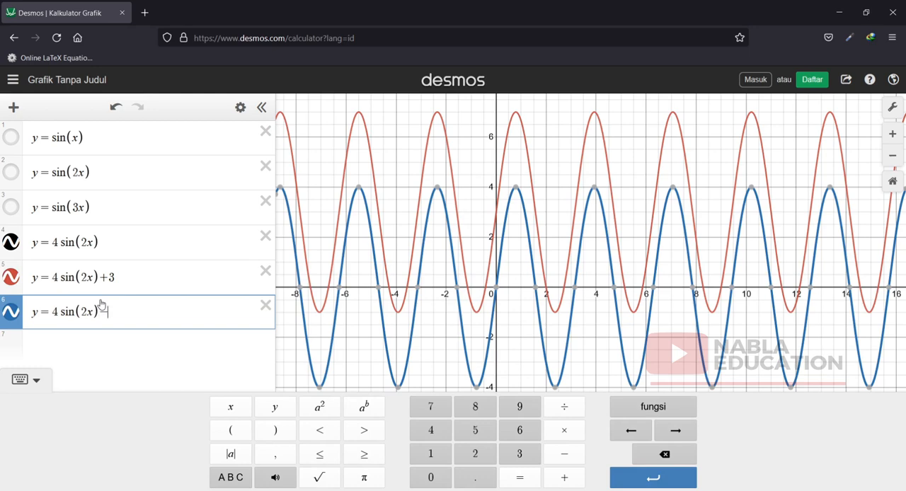
{"action": "type", "text": "-3"}
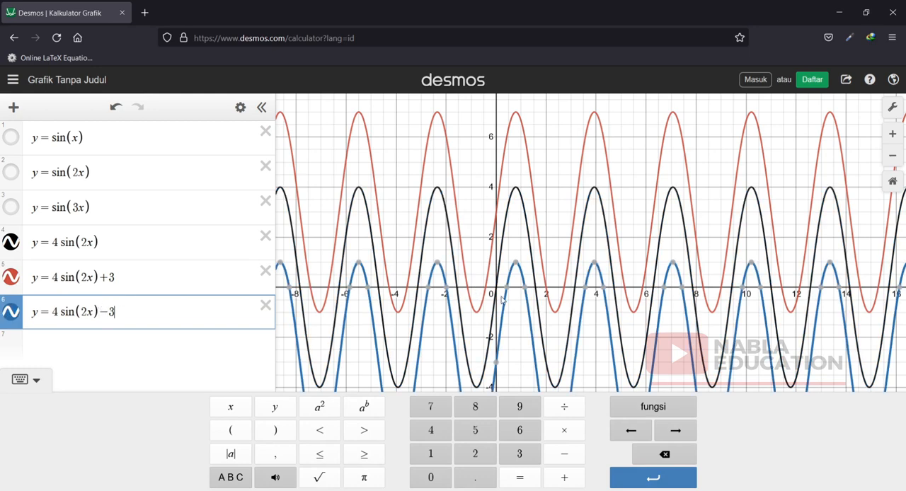
Display the y-axis intercepts of y = 4 sin(2x) and y = 4 sin(2x) − 3.
{"action": "scroll", "coordinate": [500, 301], "scroll_direction": "up", "scroll_amount": 3}
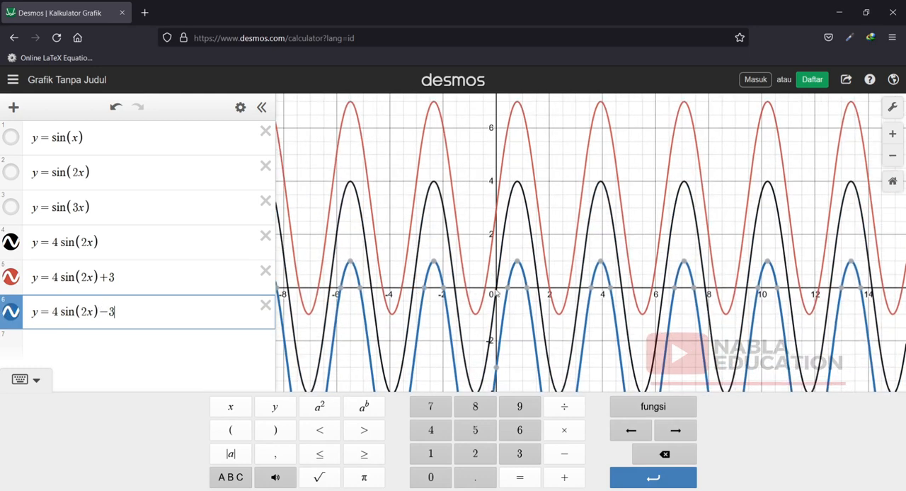
{"action": "left_click", "coordinate": [496, 290]}
{"action": "left_click", "coordinate": [499, 371]}
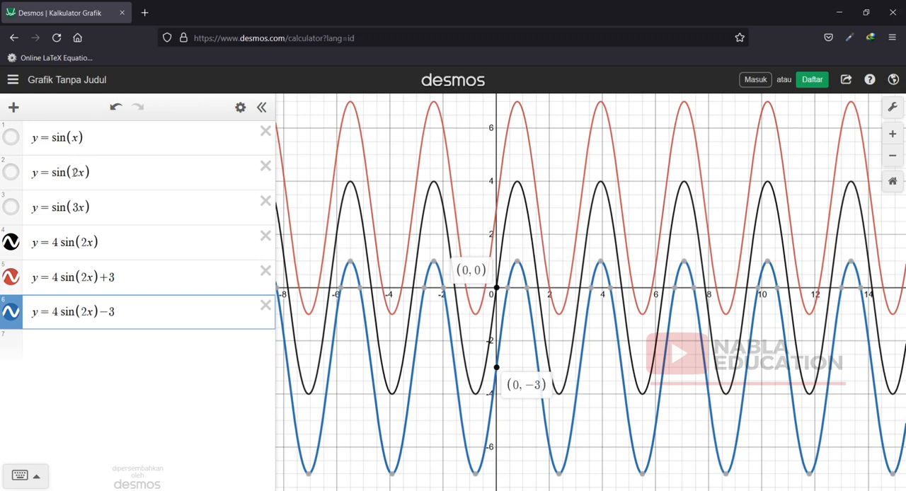
Hide the graphs of y = 4 sin(2x), y = 4 sin(2x) + 3 and y = 4 sin(2x) − 3, and delete the last two expressions.
{"action": "left_click", "coordinate": [11, 310]}
{"action": "left_click", "coordinate": [11, 278]}
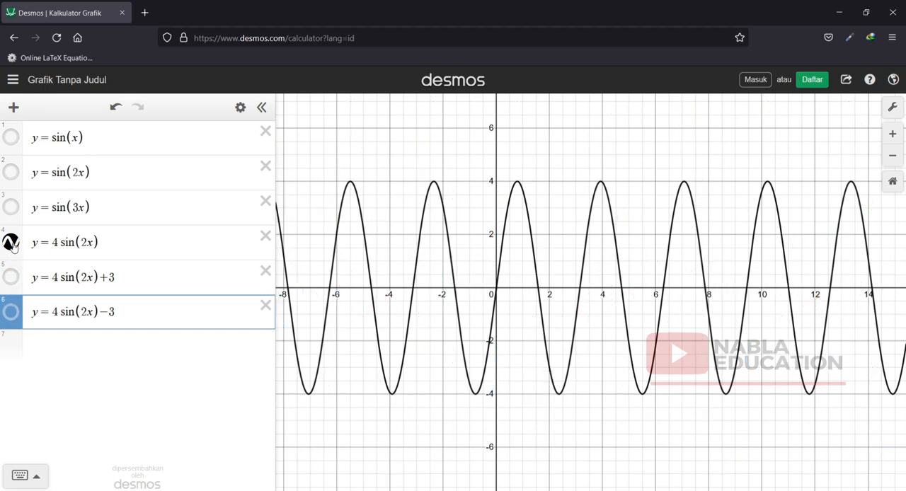
{"action": "left_click", "coordinate": [11, 243]}
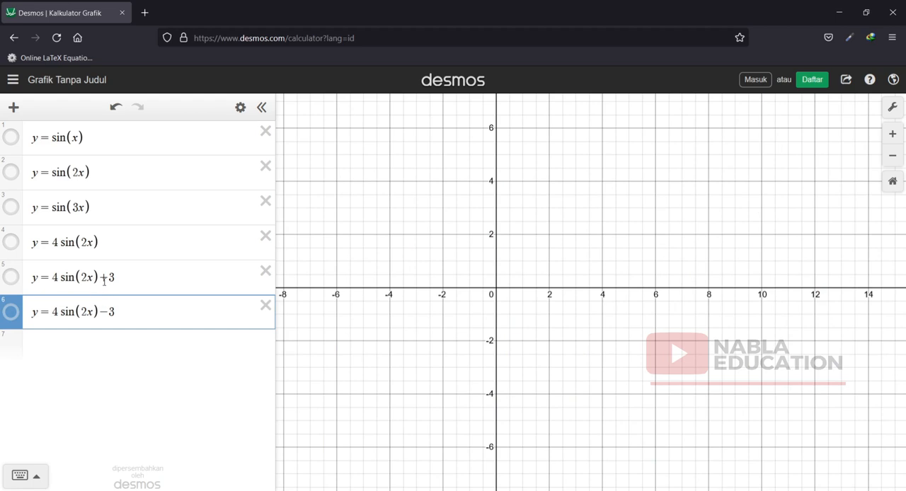
{"action": "left_click", "coordinate": [265, 305]}
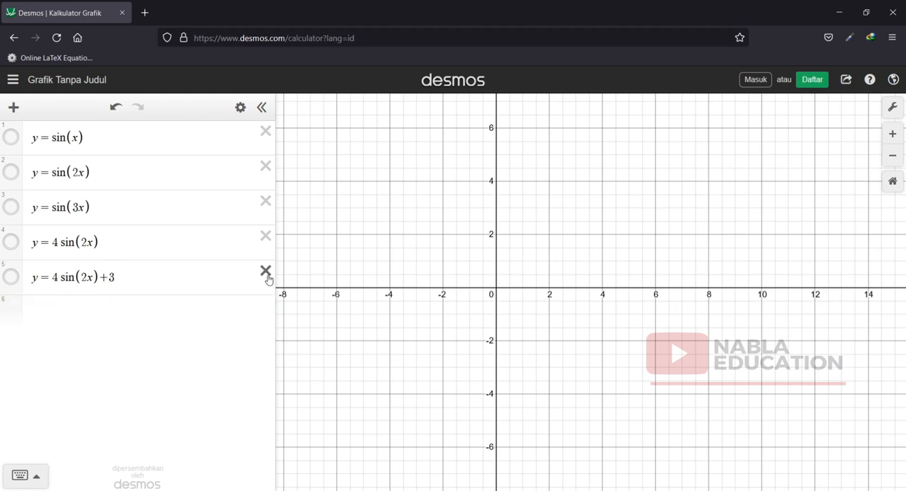
{"action": "left_click", "coordinate": [265, 271]}
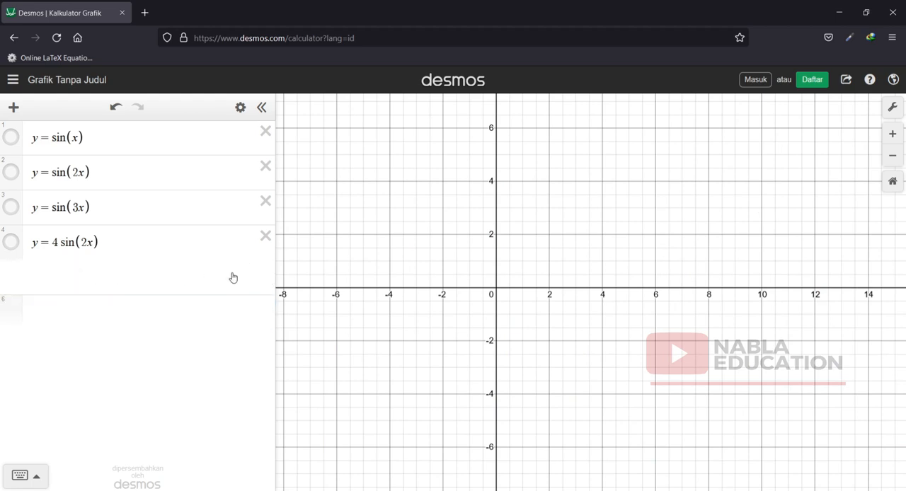
Copy y = 4 sin(2x) into the fifth expression and extend it to y = 4 sin(2x + π/3).
{"action": "left_click_drag", "start_coordinate": [105, 242], "coordinate": [8, 246]}
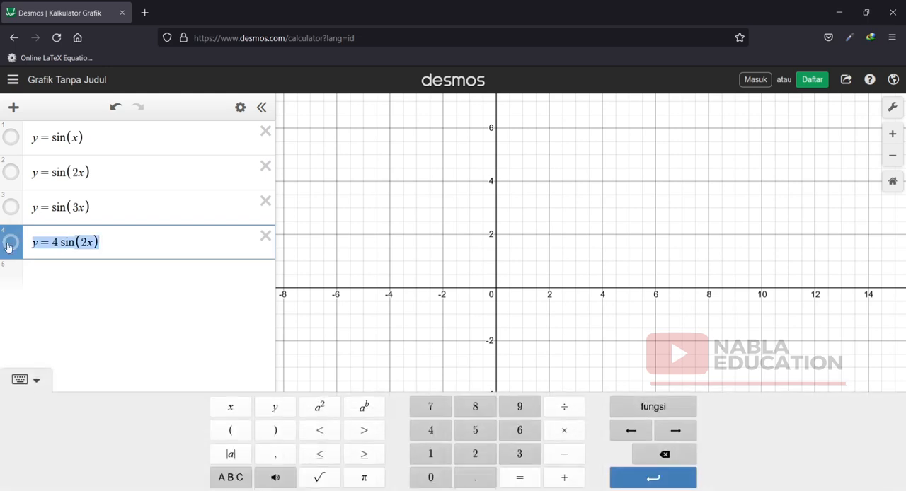
{"action": "key", "text": "ctrl+c"}
{"action": "left_click", "coordinate": [40, 279]}
{"action": "key", "text": "ctrl+v"}
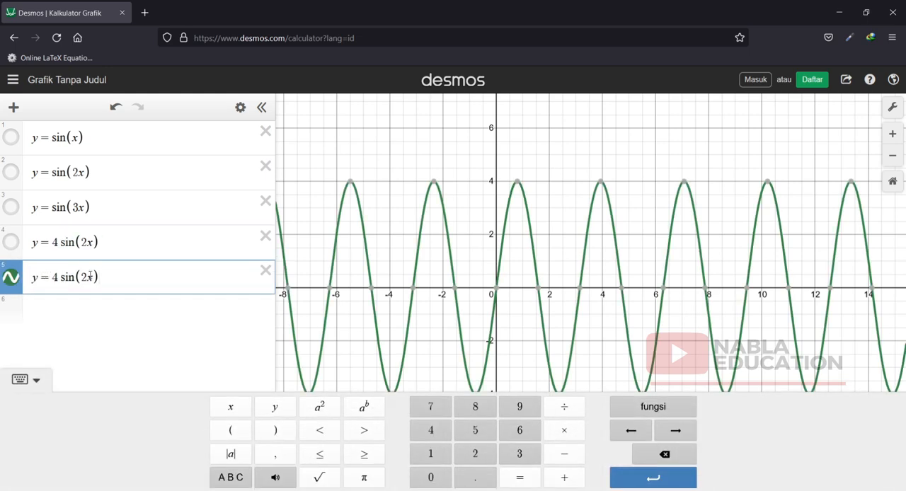
{"action": "type", "text": "+"}
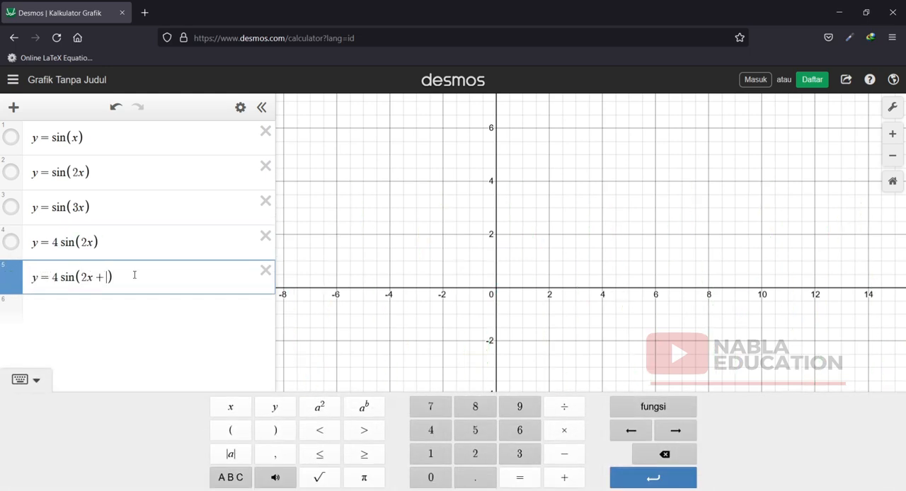
{"action": "left_click", "coordinate": [361, 479]}
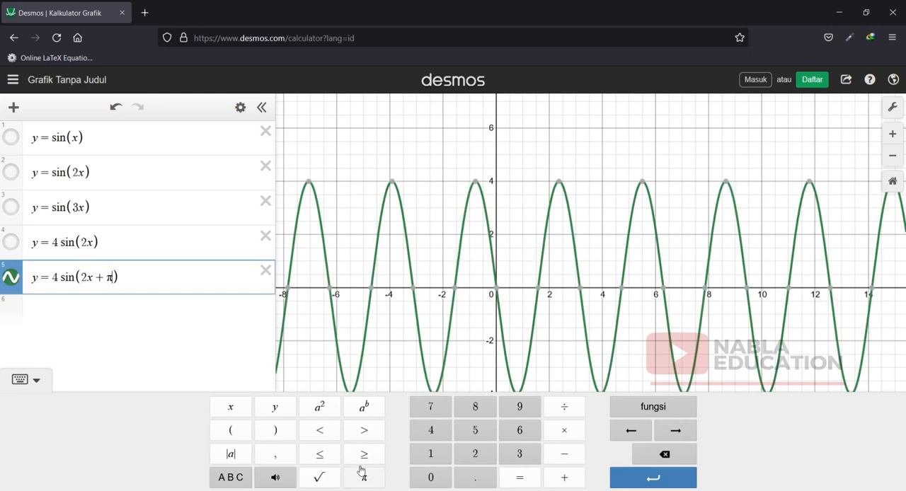
{"action": "type", "text": "/"}
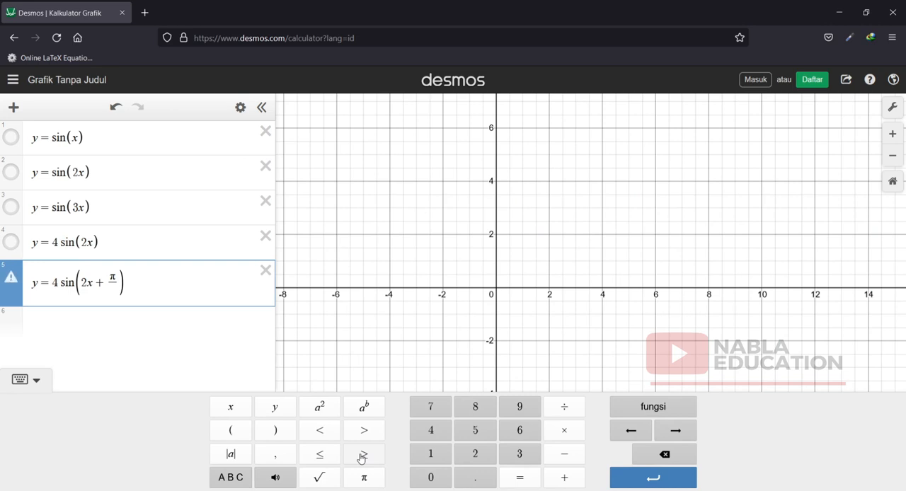
{"action": "type", "text": "3"}
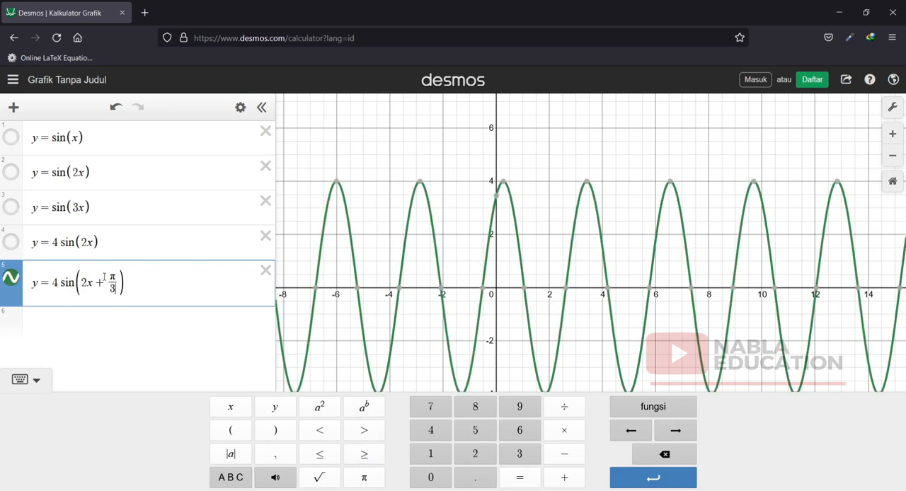
Show the graph of y = 4 sin(2x) again and display the coordinates where it crosses the origin.
{"action": "left_click", "coordinate": [10, 244]}
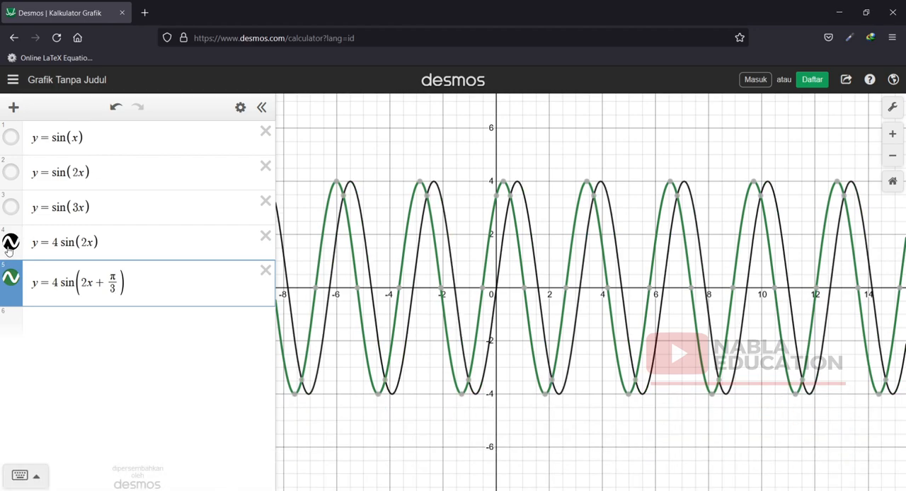
{"action": "left_click", "coordinate": [896, 133]}
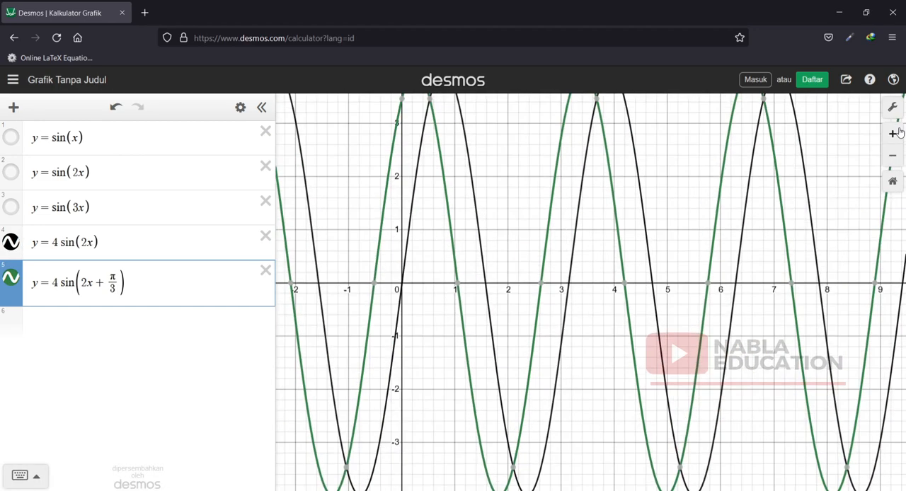
{"action": "left_click", "coordinate": [898, 132]}
{"action": "left_click_drag", "start_coordinate": [431, 205], "coordinate": [738, 216]}
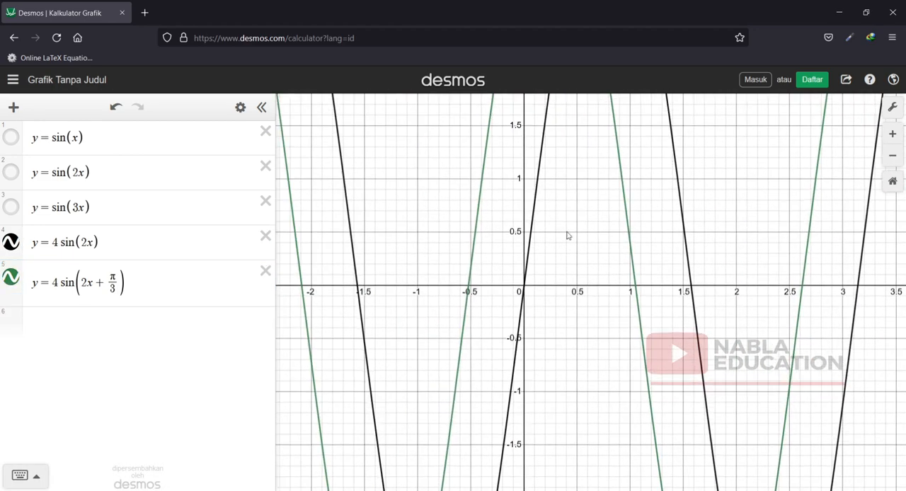
{"action": "left_click_drag", "start_coordinate": [544, 268], "coordinate": [546, 328]}
{"action": "left_click", "coordinate": [528, 349]}
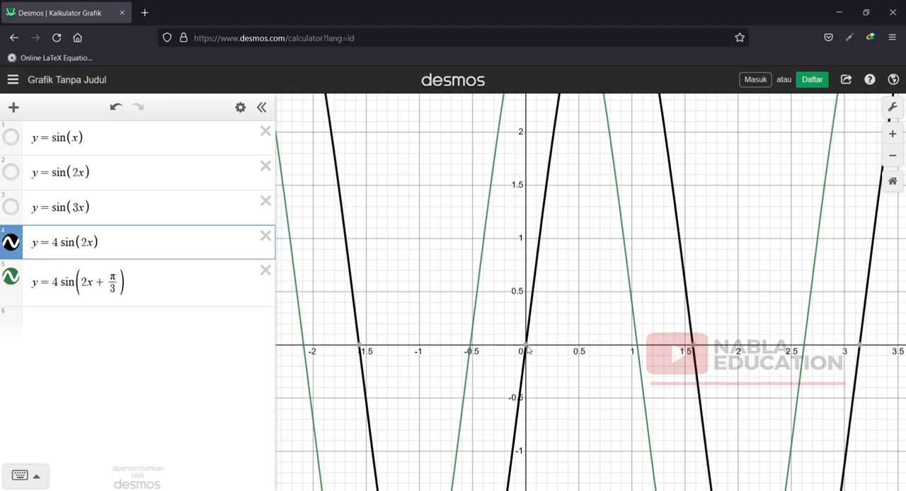
{"action": "left_click", "coordinate": [526, 347]}
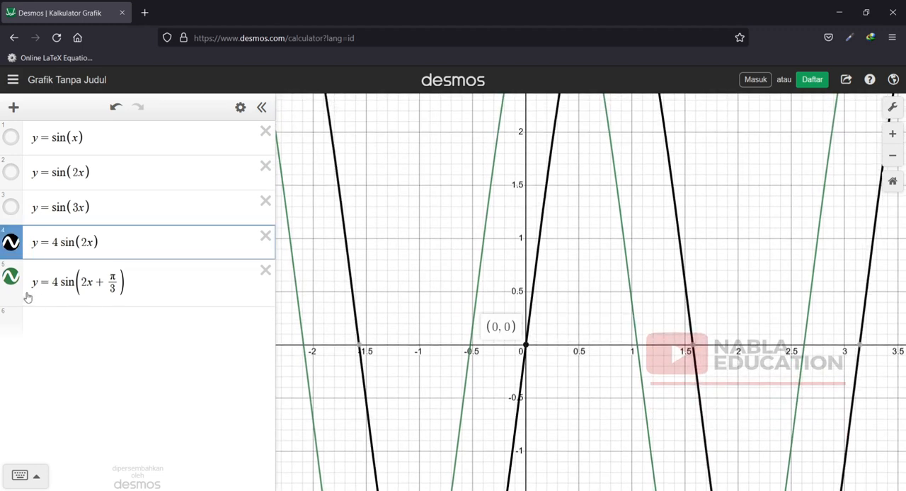
Change the fifth expression to y = 4 sin(2x + π/6) and display its x-axis intercept nearest the origin.
{"action": "double_click", "coordinate": [113, 289]}
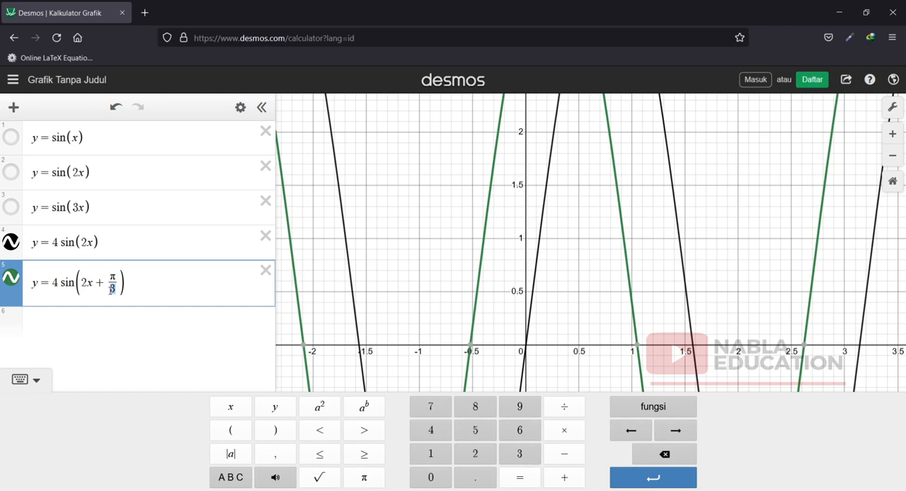
{"action": "type", "text": "6"}
{"action": "left_click", "coordinate": [546, 293]}
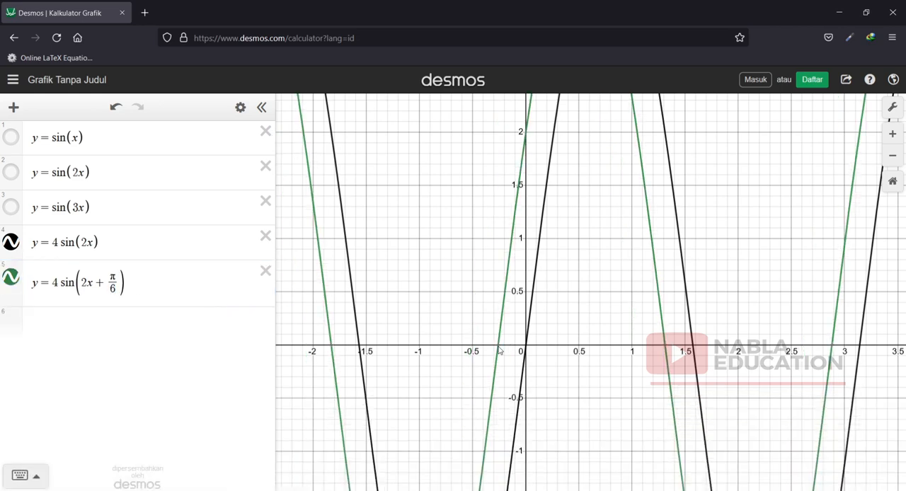
{"action": "left_click", "coordinate": [499, 347]}
{"action": "left_click", "coordinate": [499, 347]}
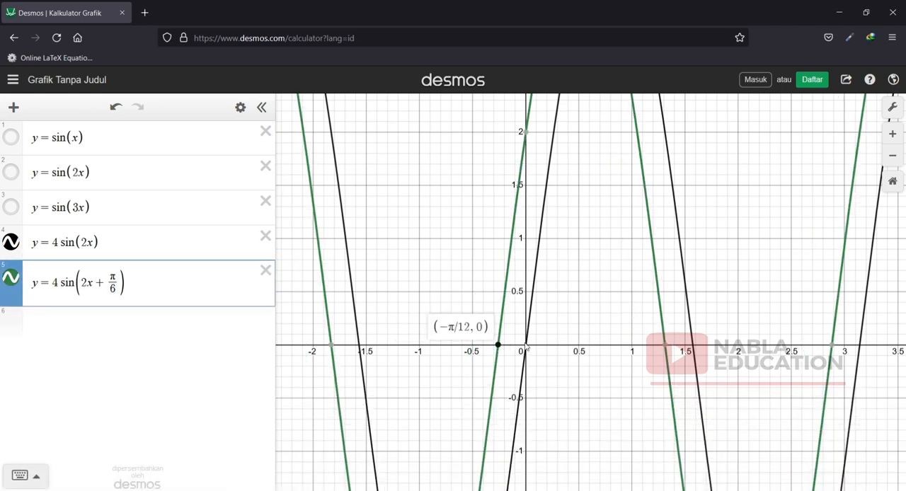
{"action": "left_click", "coordinate": [527, 346]}
Examine the argument 2x + π/6 of the fifth expression against its graph's x-axis intercept nearest the origin.
{"action": "scroll", "coordinate": [577, 336], "scroll_direction": "down", "scroll_amount": 1}
{"action": "left_click_drag", "start_coordinate": [623, 345], "coordinate": [601, 305]}
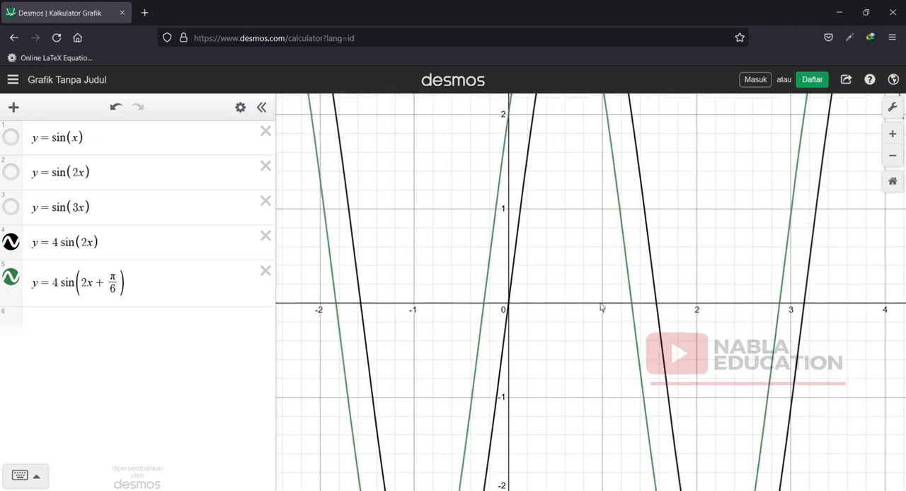
{"action": "left_click_drag", "start_coordinate": [83, 283], "coordinate": [113, 280]}
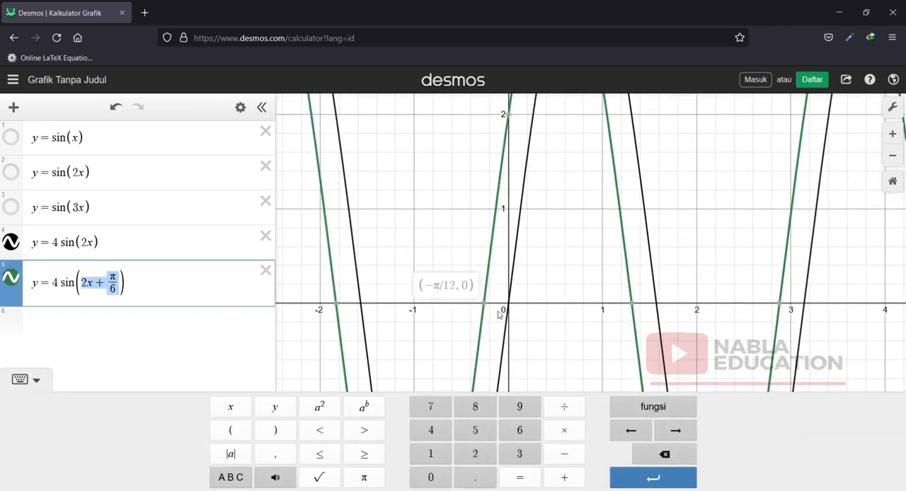
{"action": "mouse_move", "coordinate": [482, 305]}
{"action": "left_click", "coordinate": [141, 283]}
Copy y = 4 sin(2x + π/6) into the sixth expression and change it to y = 4 sin(2x − π/6).
{"action": "left_click_drag", "start_coordinate": [141, 283], "coordinate": [22, 282]}
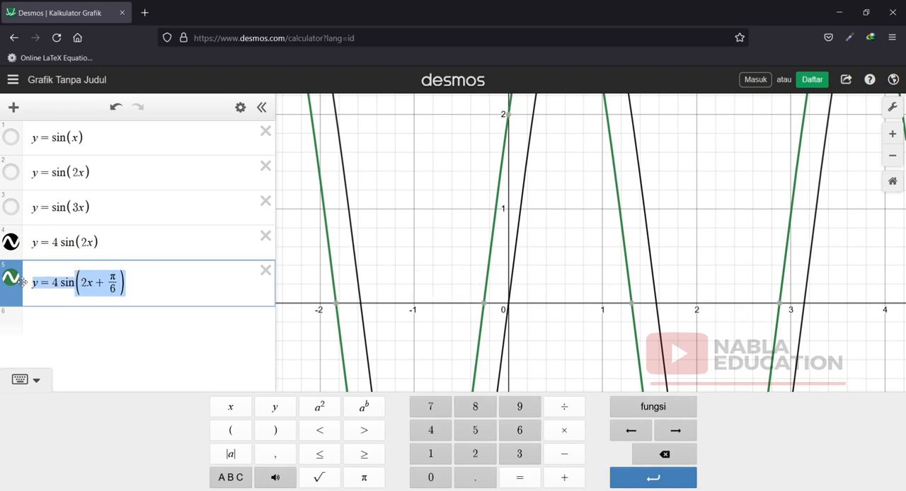
{"action": "key", "text": "ctrl+c"}
{"action": "left_click", "coordinate": [71, 322]}
{"action": "key", "text": "ctrl+v"}
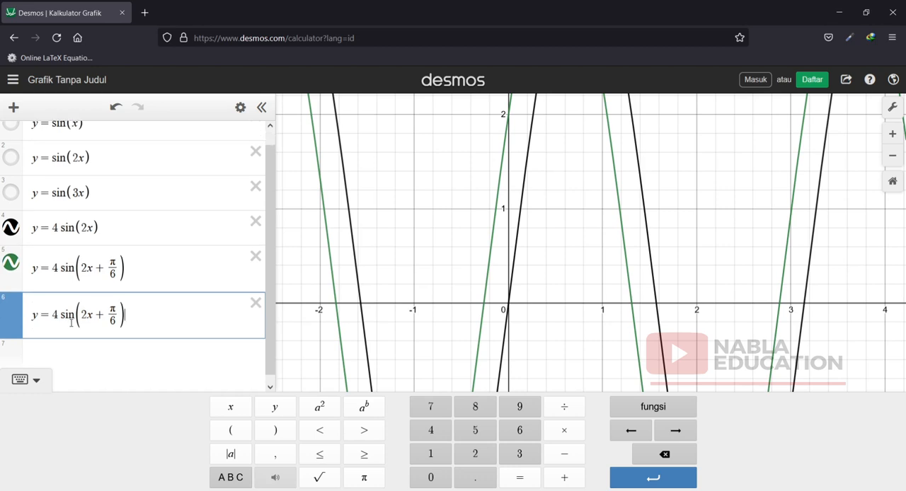
{"action": "left_click_drag", "start_coordinate": [106, 315], "coordinate": [94, 314]}
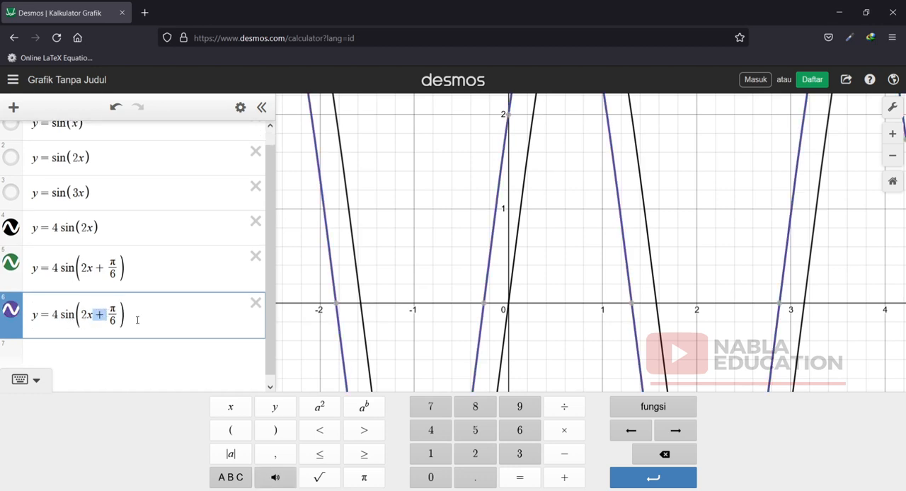
{"action": "type", "text": "-"}
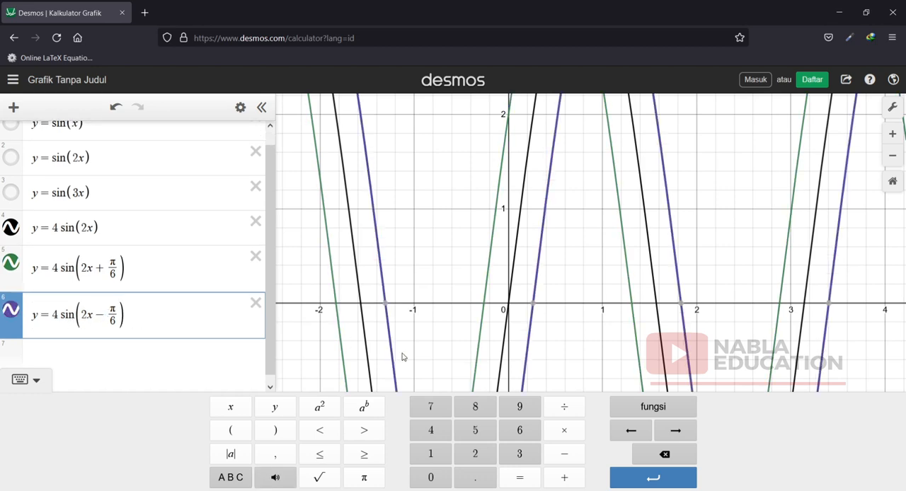
Display the x-axis intercepts nearest the origin for y = 4 sin(2x − π/6) and y = 4 sin(2x + π/6).
{"action": "left_click", "coordinate": [530, 304]}
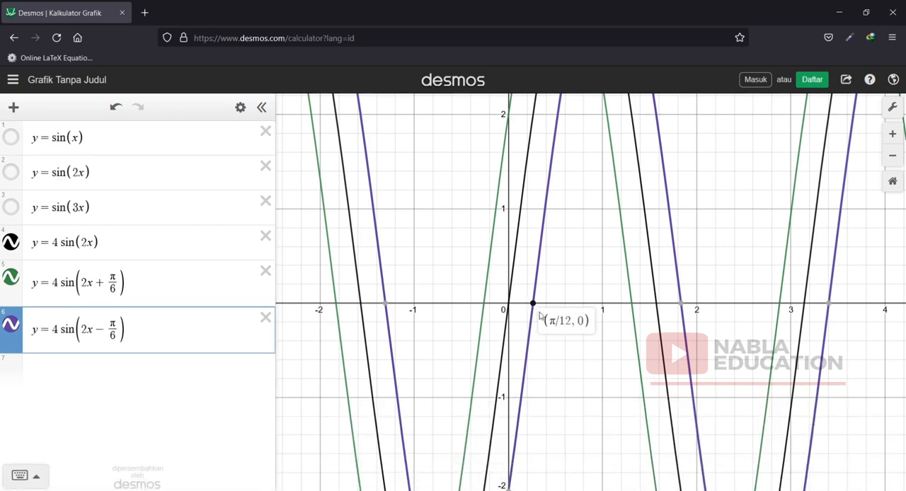
{"action": "left_click", "coordinate": [485, 305]}
{"action": "left_click", "coordinate": [483, 304]}
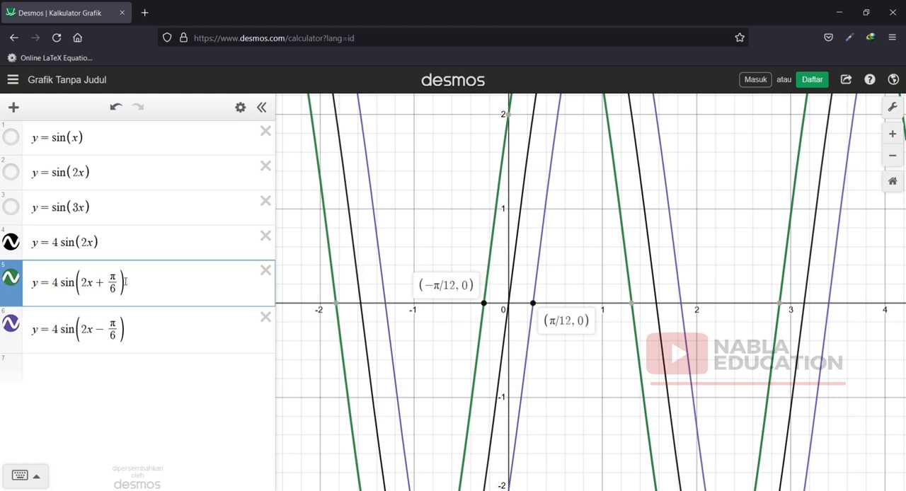
Change the fifth expression to y = 4 sin(2x + π/6) + 4 and the sixth to y = 4 sin(2x + π/6).
{"action": "left_click", "coordinate": [125, 282]}
{"action": "type", "text": "+"}
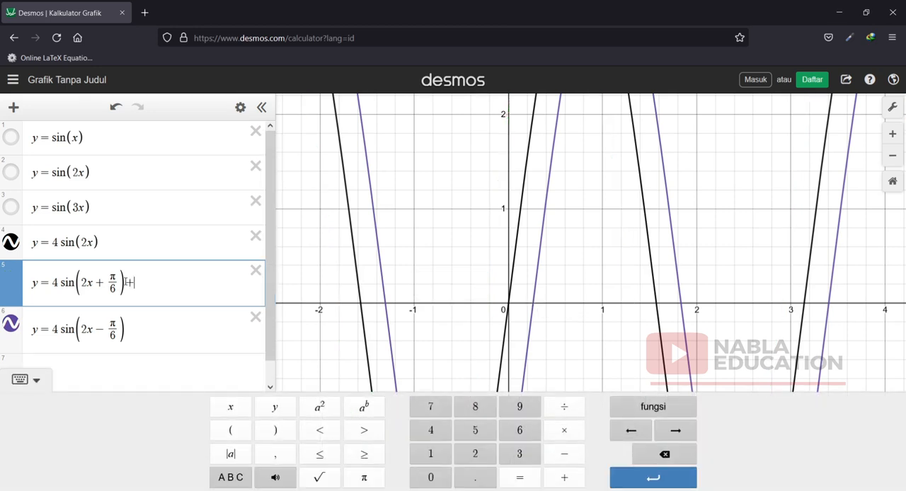
{"action": "type", "text": "4"}
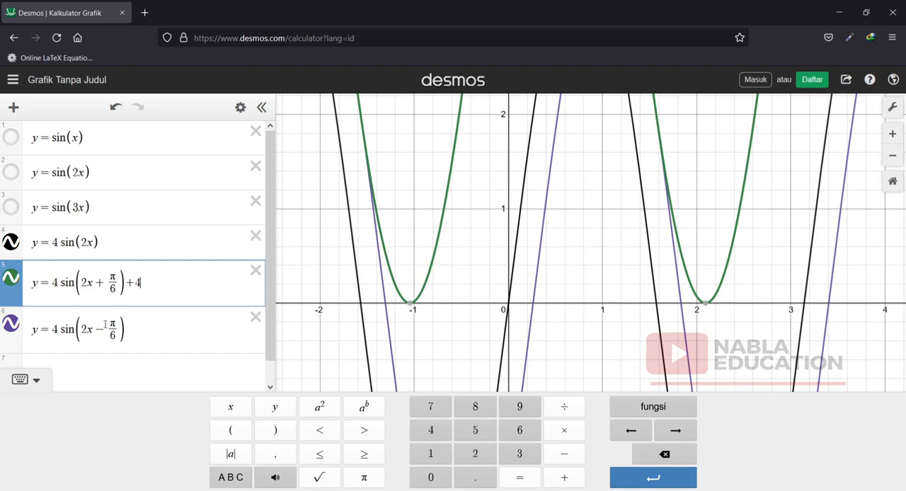
{"action": "left_click_drag", "start_coordinate": [104, 325], "coordinate": [99, 325]}
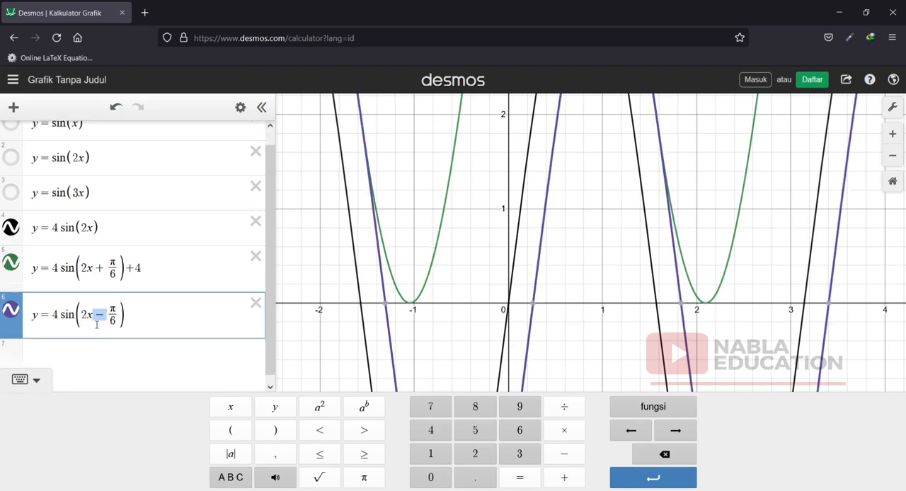
{"action": "type", "text": "+"}
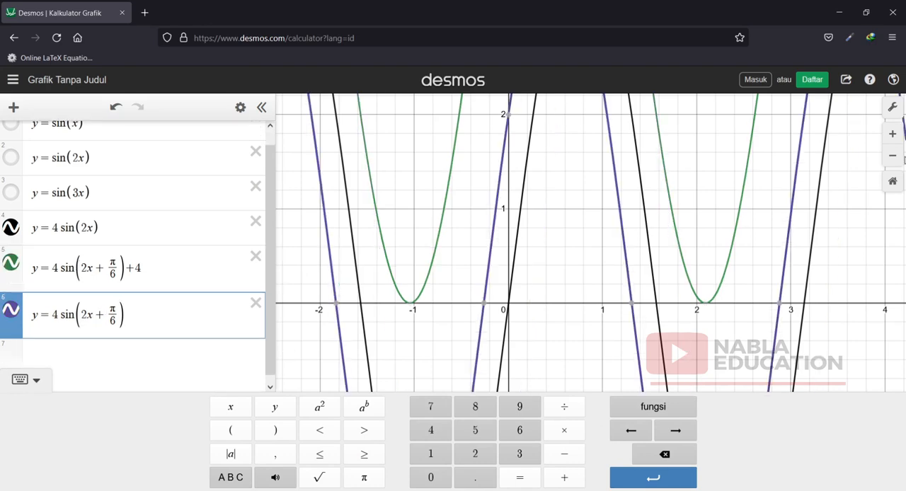
Hide the graph of y = 4 sin(2x) and display the y-axis intercepts of y = 4 sin(2x + π/6) and y = 4 sin(2x + π/6) + 4.
{"action": "left_click", "coordinate": [893, 158]}
{"action": "left_click", "coordinate": [893, 157]}
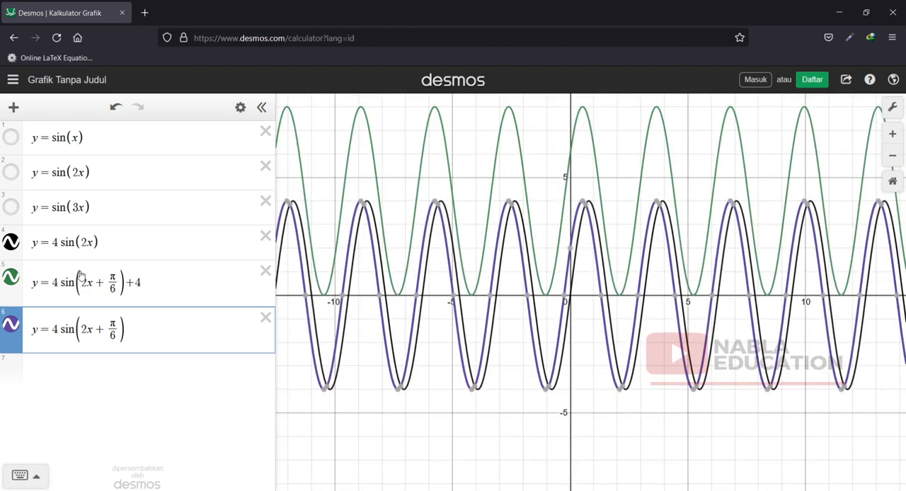
{"action": "left_click", "coordinate": [11, 245]}
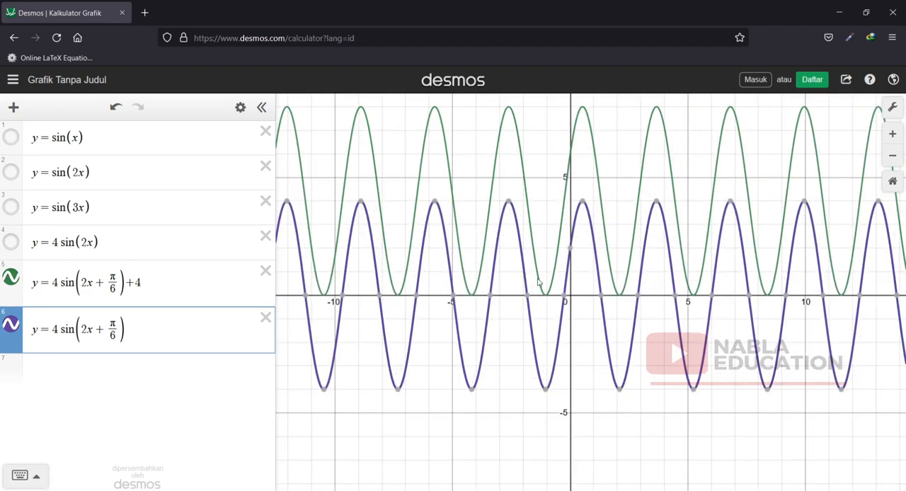
{"action": "left_click", "coordinate": [572, 251]}
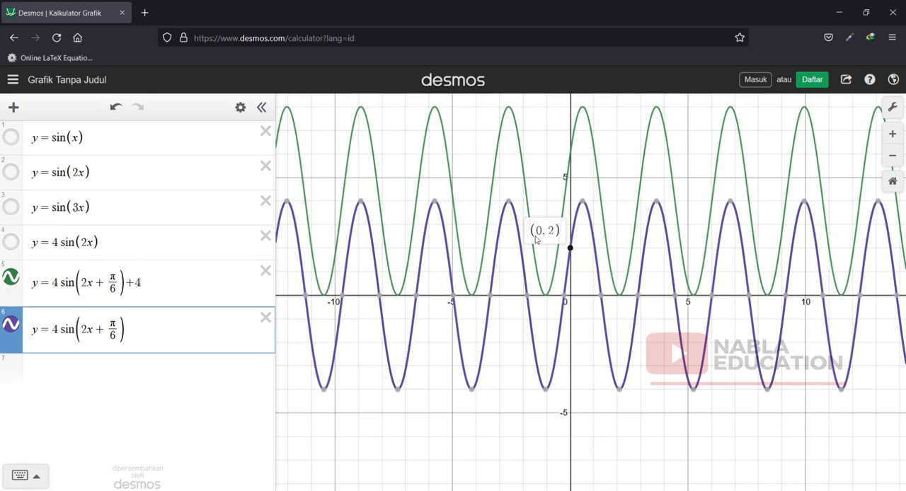
{"action": "left_click", "coordinate": [571, 155]}
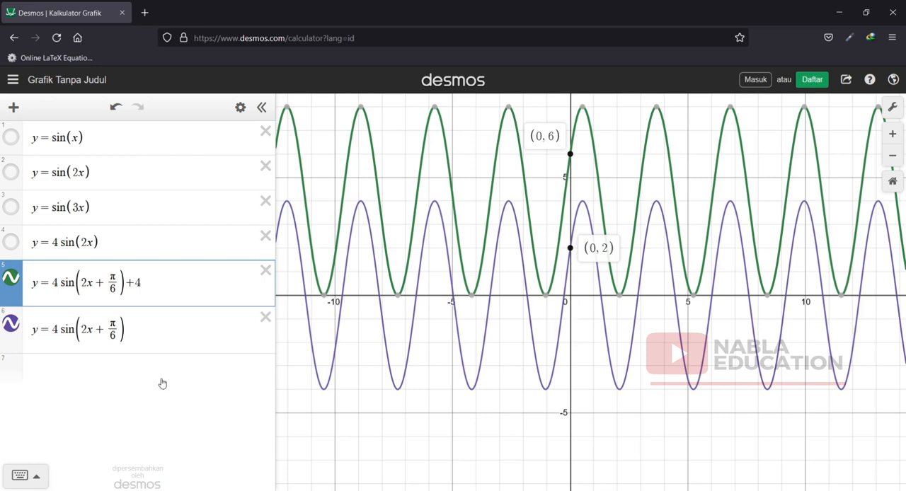
{"action": "left_click_drag", "start_coordinate": [146, 283], "coordinate": [128, 282]}
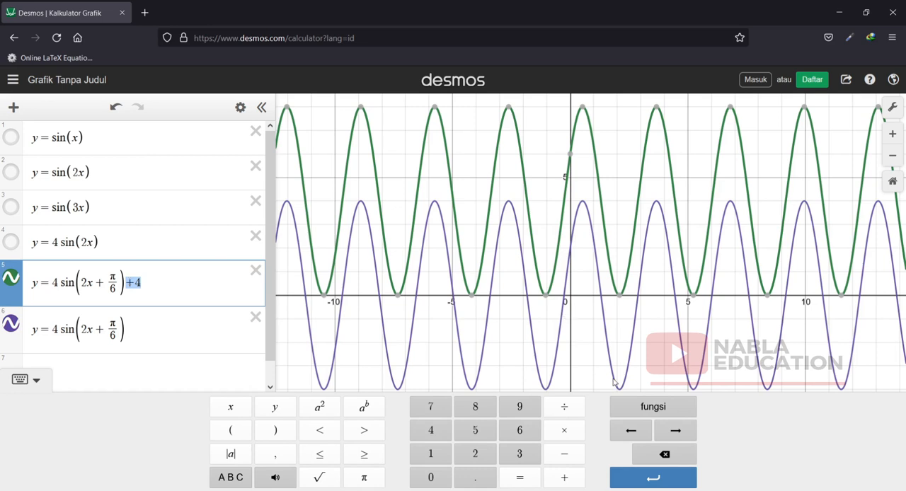
Add y = sinh(x) as the seventh expression, inserting sinh from the trigonometric functions.
{"action": "left_click", "coordinate": [657, 420]}
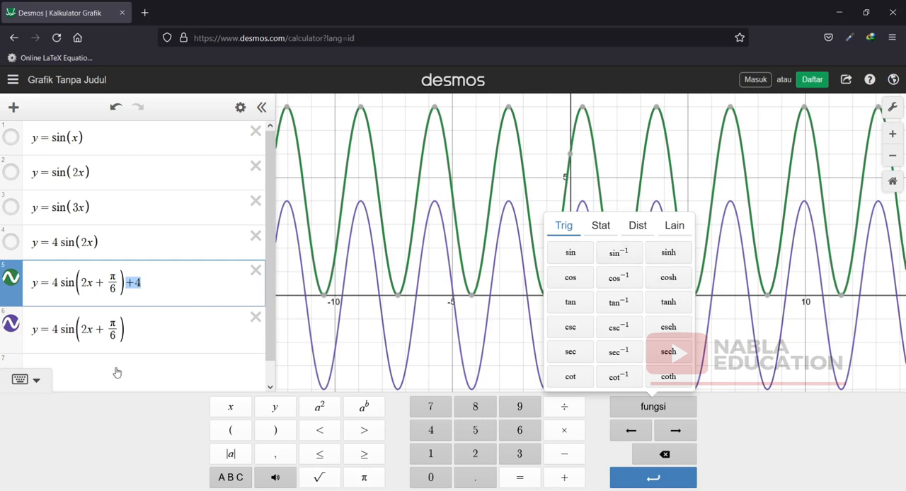
{"action": "left_click", "coordinate": [95, 377]}
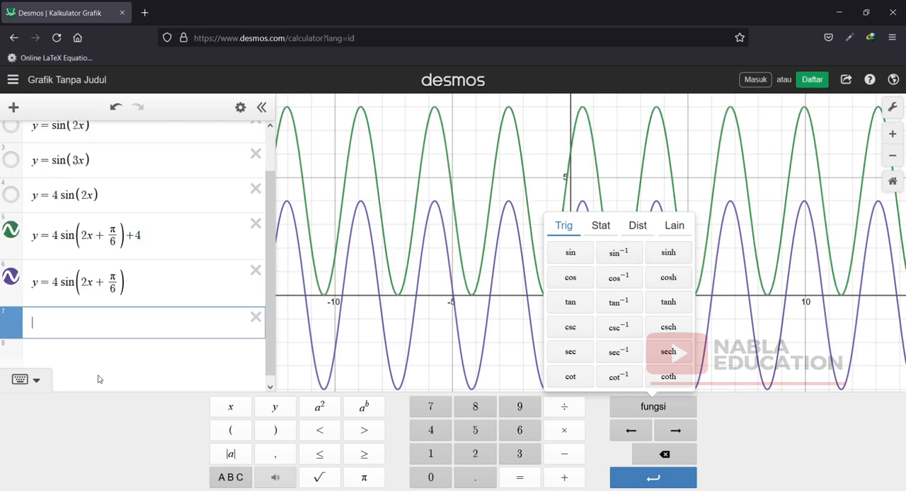
{"action": "type", "text": "y"}
{"action": "left_click", "coordinate": [667, 255]}
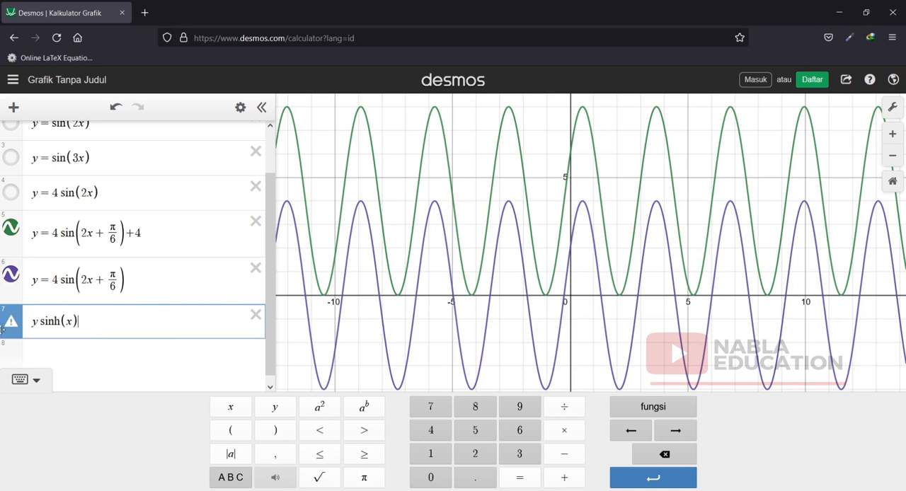
{"action": "left_click", "coordinate": [37, 323]}
{"action": "type", "text": "="}
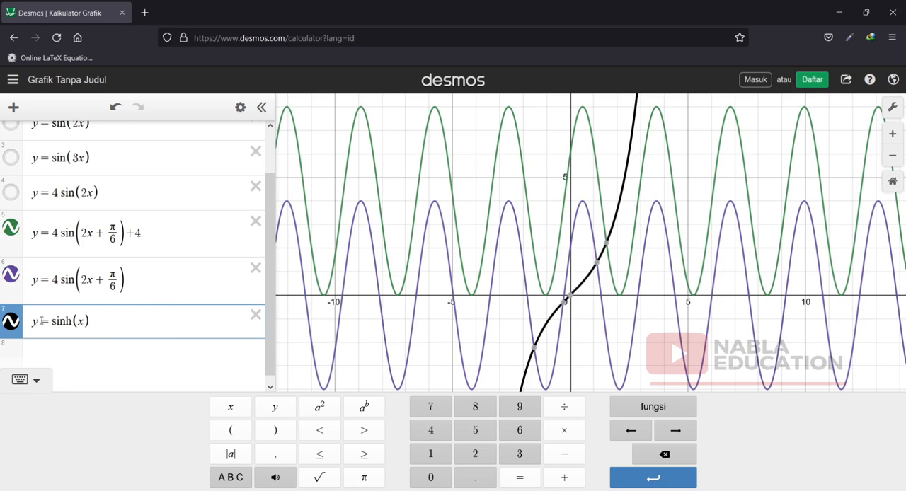
Delete the expressions y = 4 sin(2x + π/6) and y = 4 sin(2x), and hide the graph of y = 4 sin(2x + π/6) + 4.
{"action": "left_click", "coordinate": [256, 267]}
{"action": "left_click", "coordinate": [256, 225]}
{"action": "scroll", "coordinate": [285, 249], "scroll_direction": "up", "scroll_amount": 2}
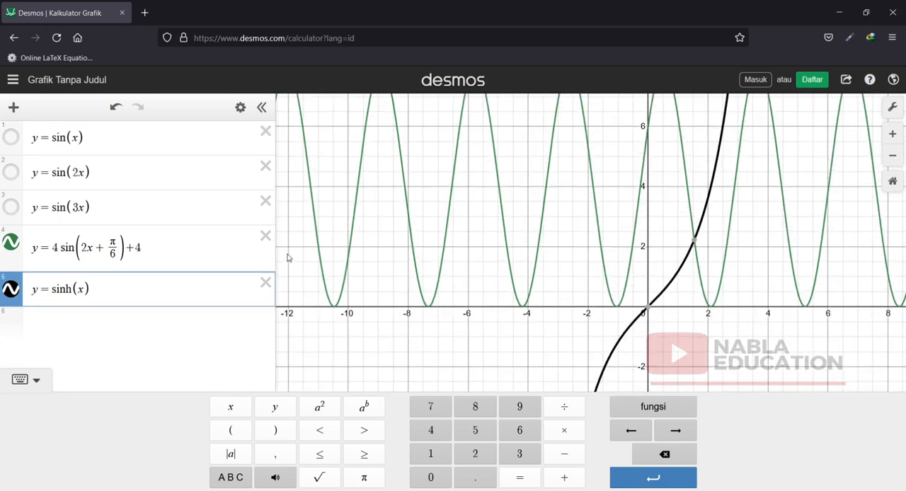
{"action": "left_click", "coordinate": [10, 242]}
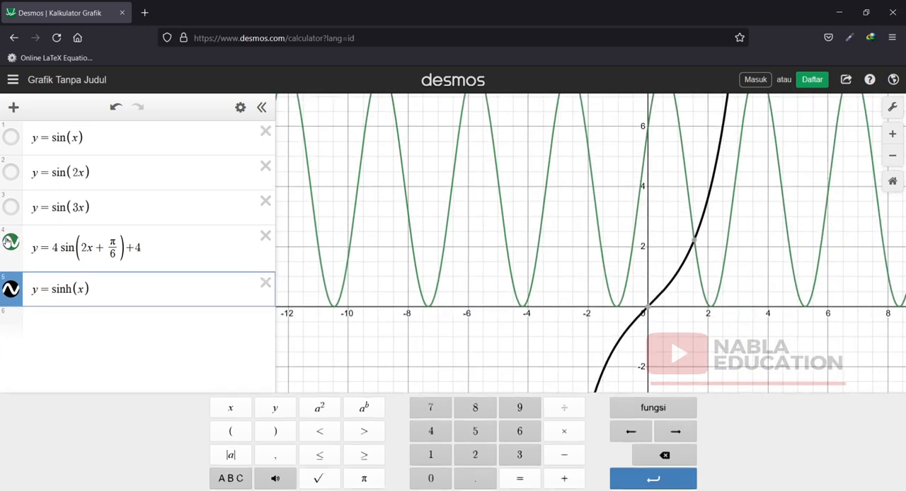
Display the coordinates of the point where the graph of y = sinh(x) crosses the axes.
{"action": "left_click", "coordinate": [26, 381]}
{"action": "scroll", "coordinate": [583, 347], "scroll_direction": "up", "scroll_amount": 2}
{"action": "scroll", "coordinate": [649, 362], "scroll_direction": "down", "scroll_amount": 3}
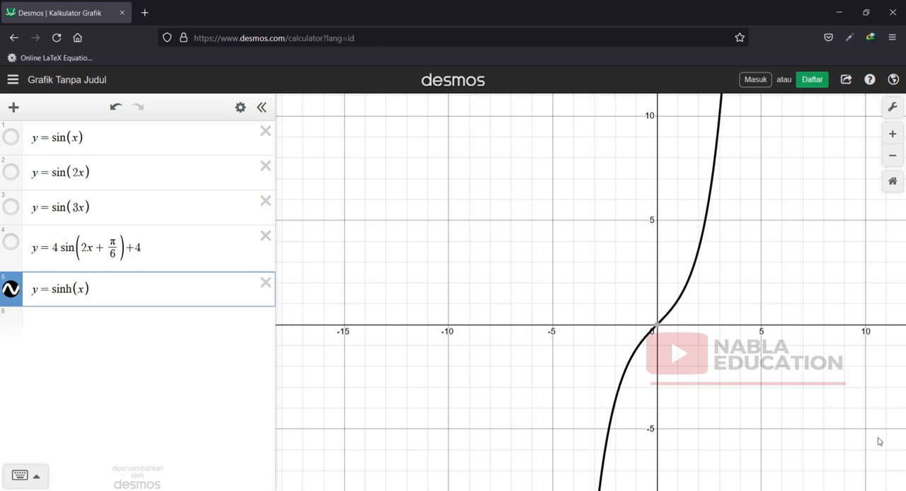
{"action": "left_click", "coordinate": [655, 326]}
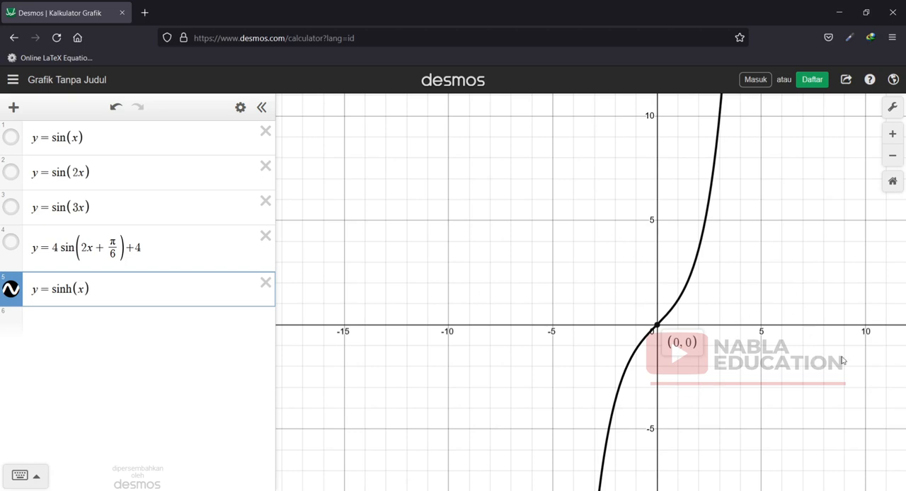
Replace the expression y = sinh(x) with y = cos(x) and show the graph of y = sin(x) alongside it.
{"action": "left_click", "coordinate": [265, 284]}
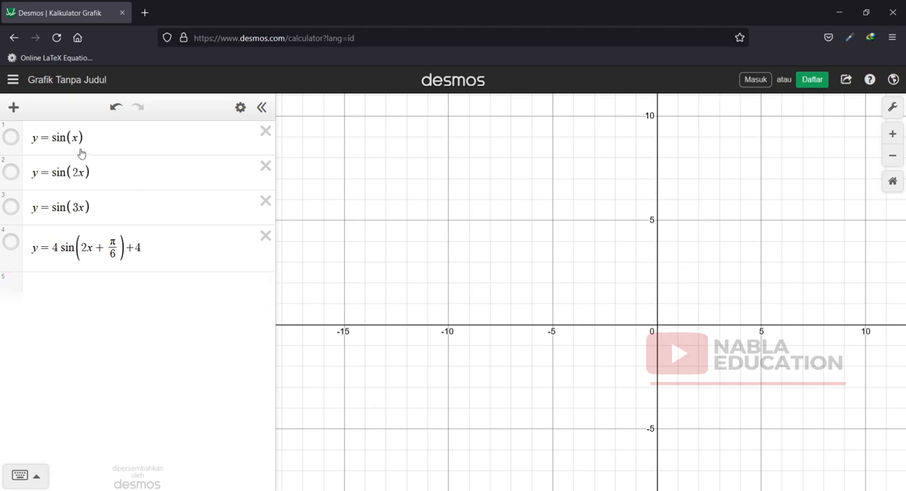
{"action": "left_click", "coordinate": [64, 290]}
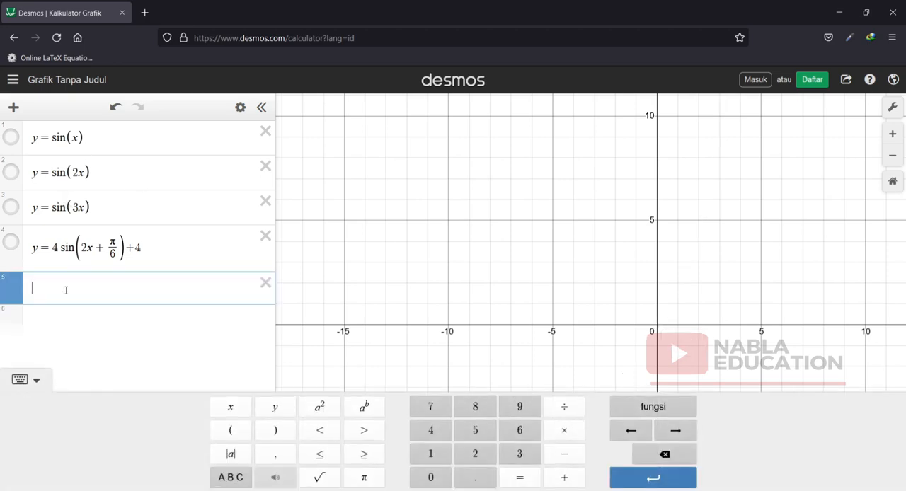
{"action": "type", "text": "y = cos"}
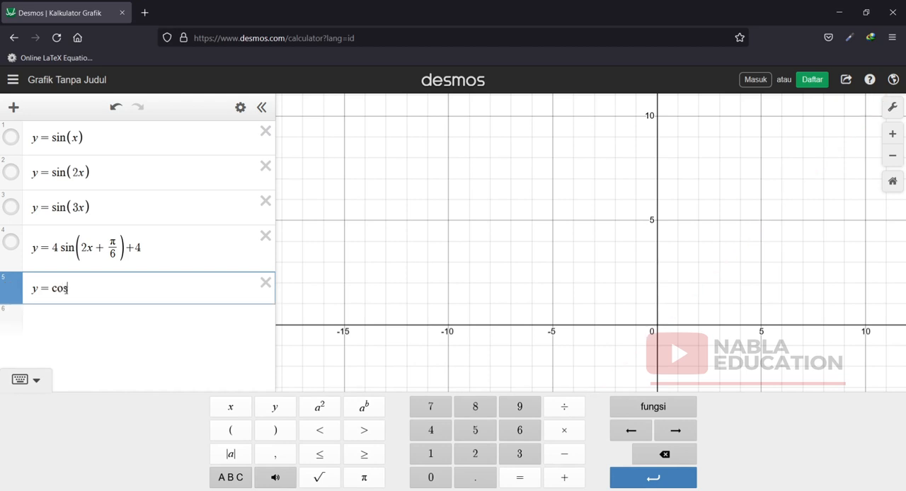
{"action": "type", "text": "(x"}
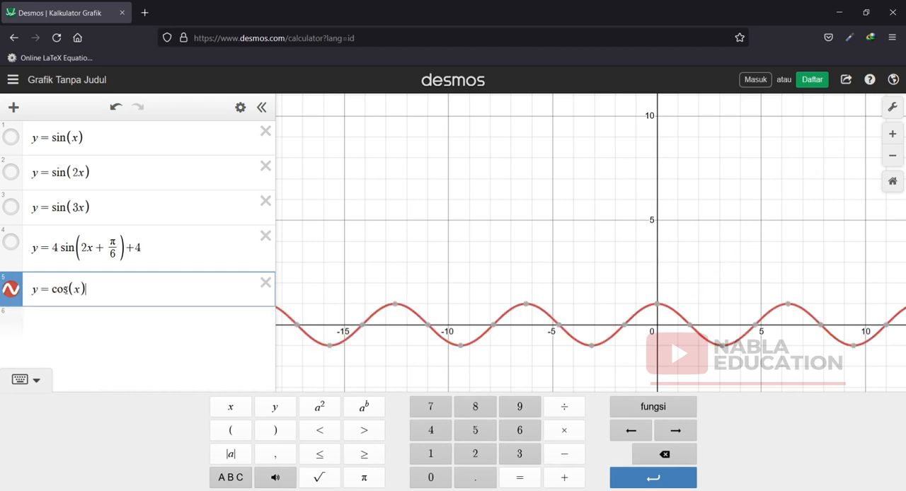
{"action": "left_click", "coordinate": [10, 138]}
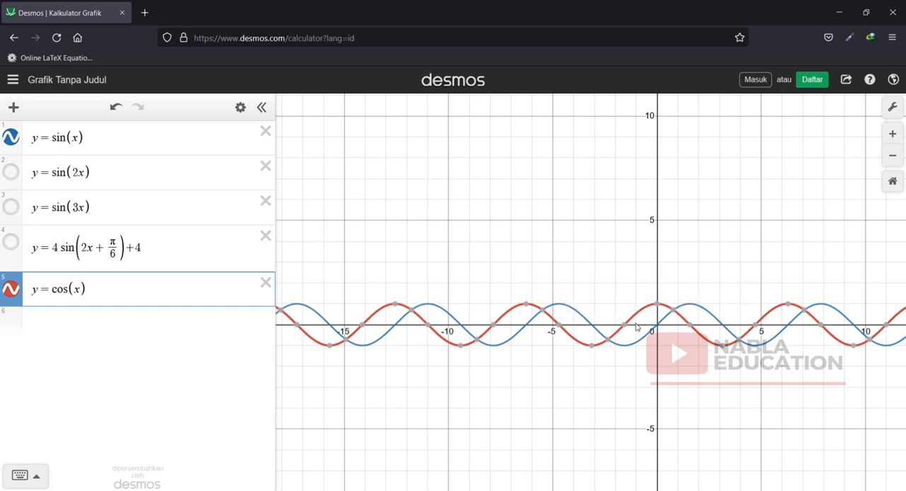
Graph y = tan(x) as the sixth expression, together with the sine and cosine curves.
{"action": "left_click", "coordinate": [75, 323]}
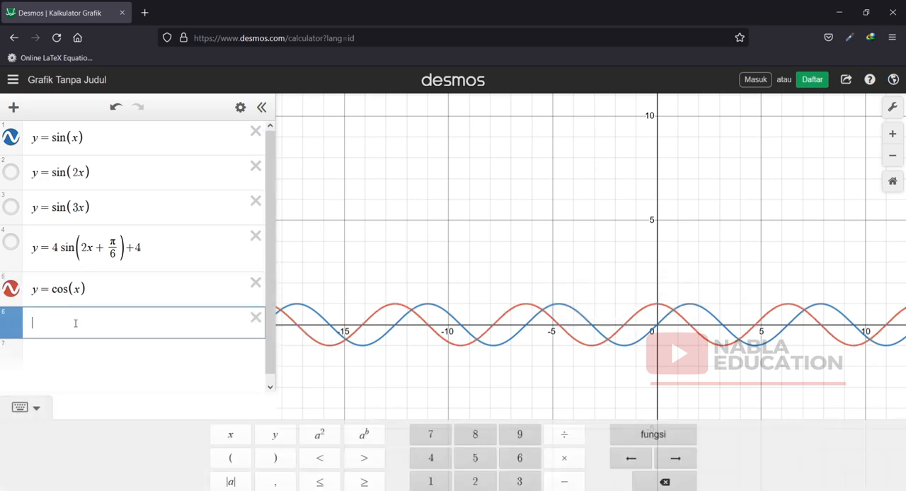
{"action": "type", "text": "y ="}
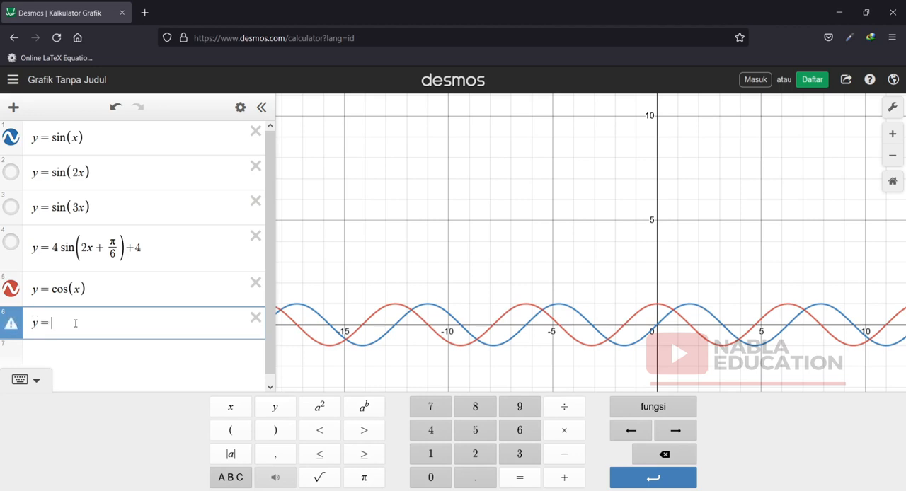
{"action": "type", "text": " tan(x"}
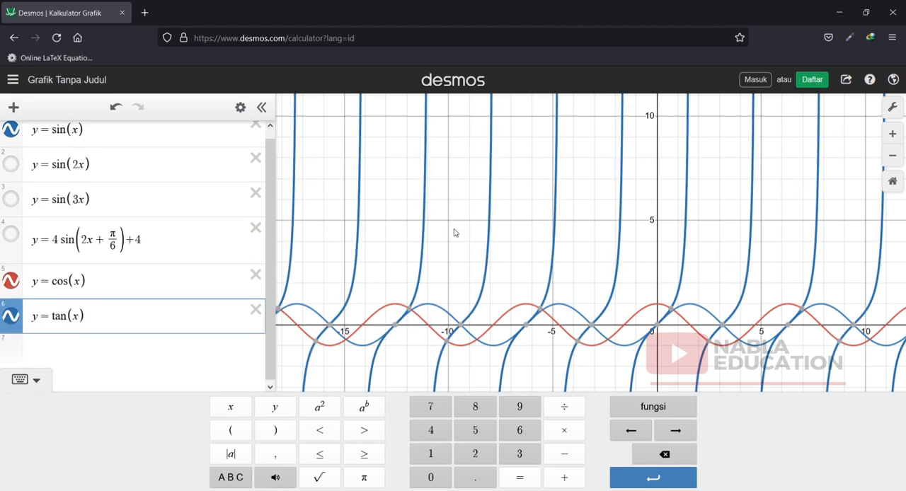
{"action": "left_click", "coordinate": [893, 155]}
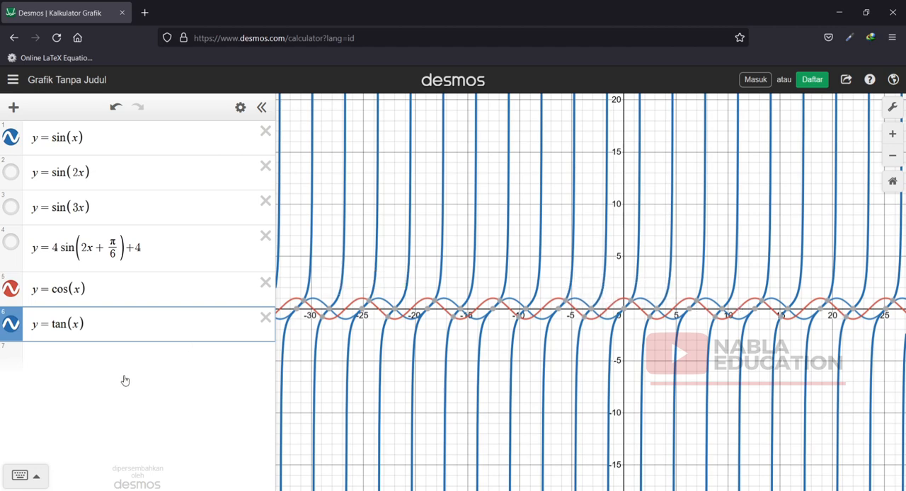
Bring up the other available functions (Lain) in the calculator's function list.
{"action": "left_click", "coordinate": [34, 480]}
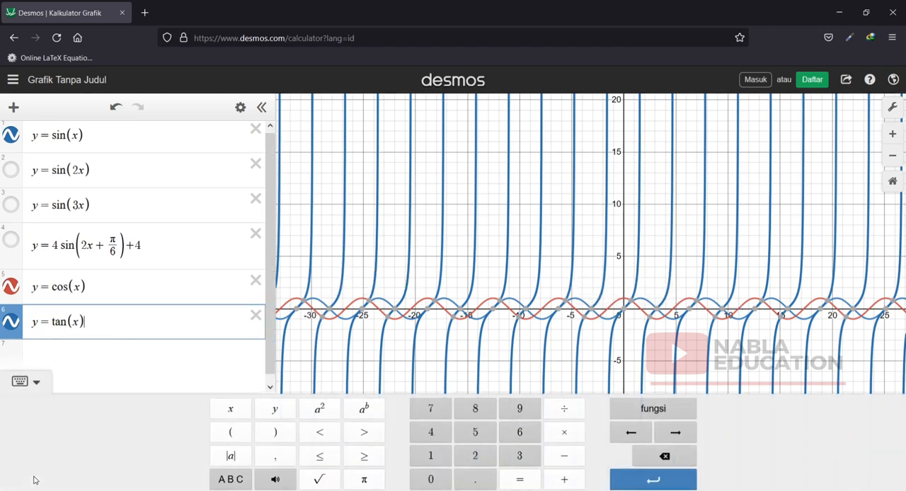
{"action": "left_click", "coordinate": [673, 412]}
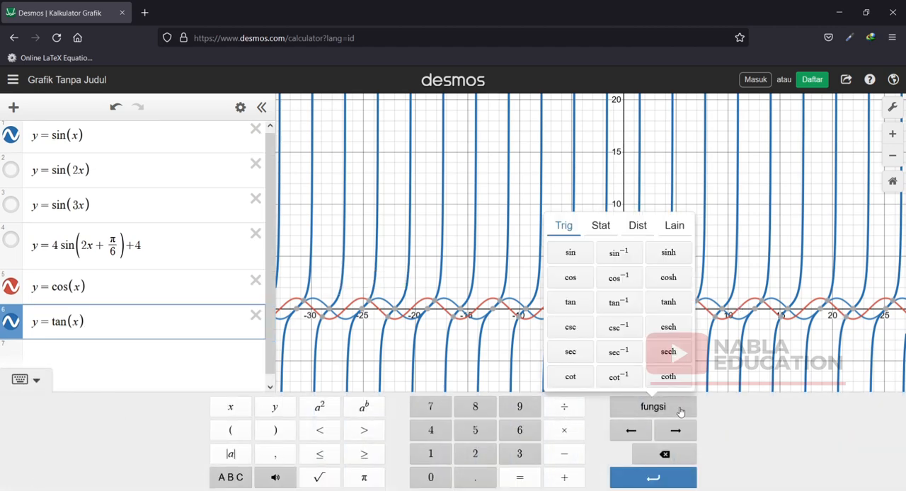
{"action": "left_click", "coordinate": [674, 226]}
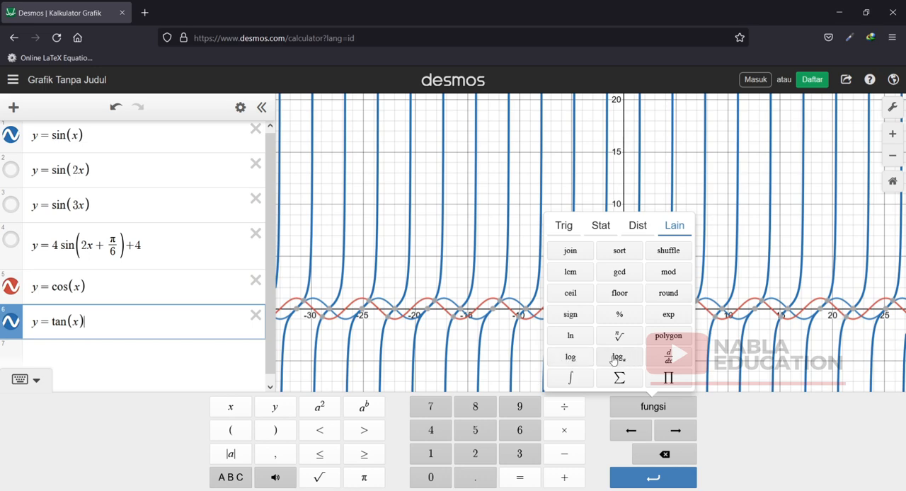
Delete all the sine expressions and y = cos(x), keeping only y = tan(x) in the expression list.
{"action": "left_click", "coordinate": [255, 130]}
{"action": "left_click", "coordinate": [264, 132]}
{"action": "left_click", "coordinate": [265, 132]}
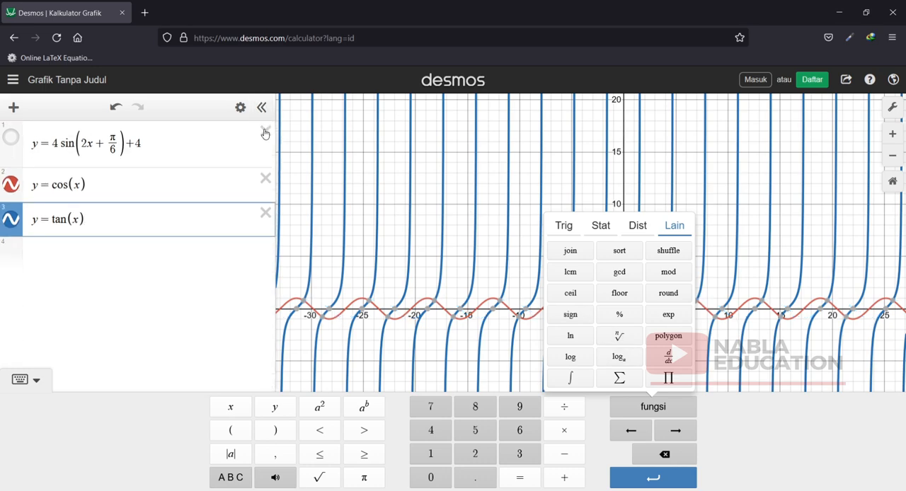
{"action": "left_click", "coordinate": [264, 132]}
{"action": "left_click", "coordinate": [264, 133]}
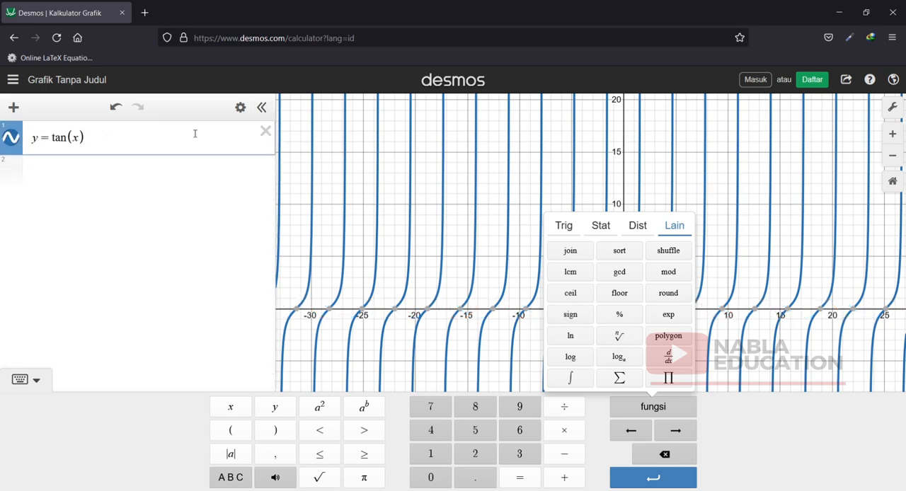
Replace tan(x) with the base-2 logarithm so the expression reads y = log₂(x), and display its x-intercept coordinates.
{"action": "left_click_drag", "start_coordinate": [86, 138], "coordinate": [55, 140]}
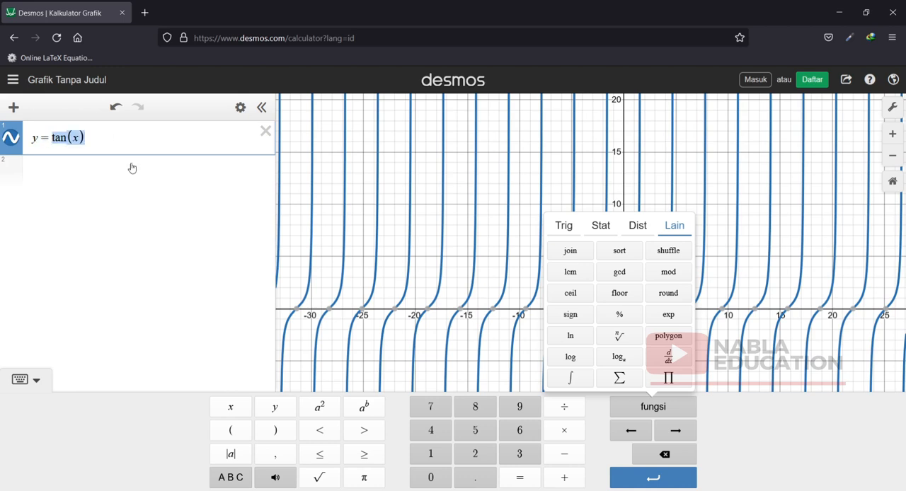
{"action": "left_click", "coordinate": [620, 354]}
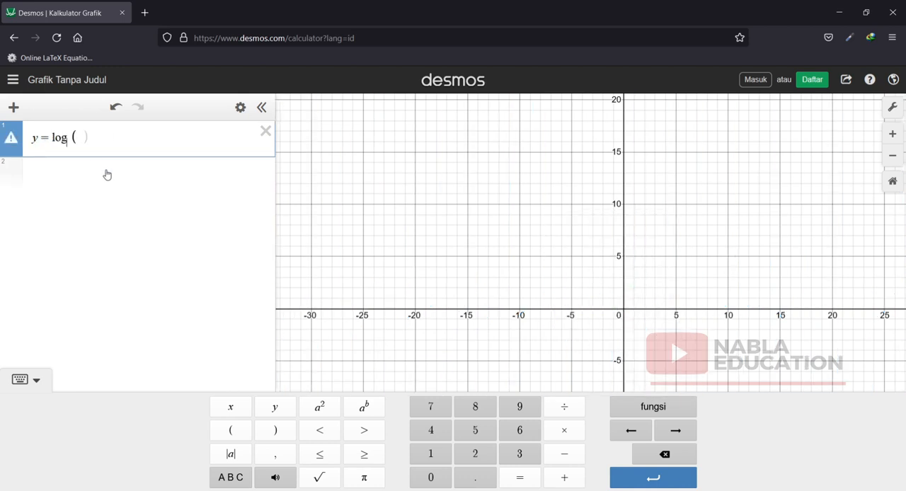
{"action": "type", "text": "2"}
{"action": "key", "text": "Right"}
{"action": "type", "text": "x"}
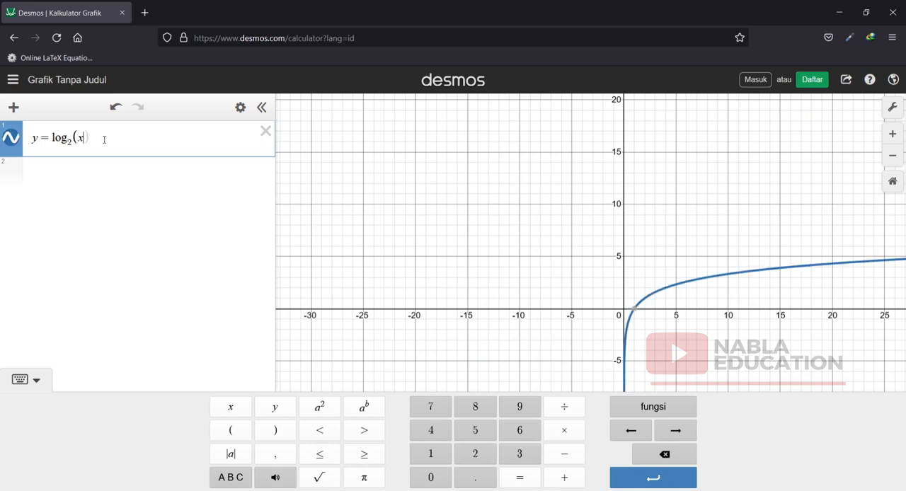
{"action": "left_click", "coordinate": [638, 317]}
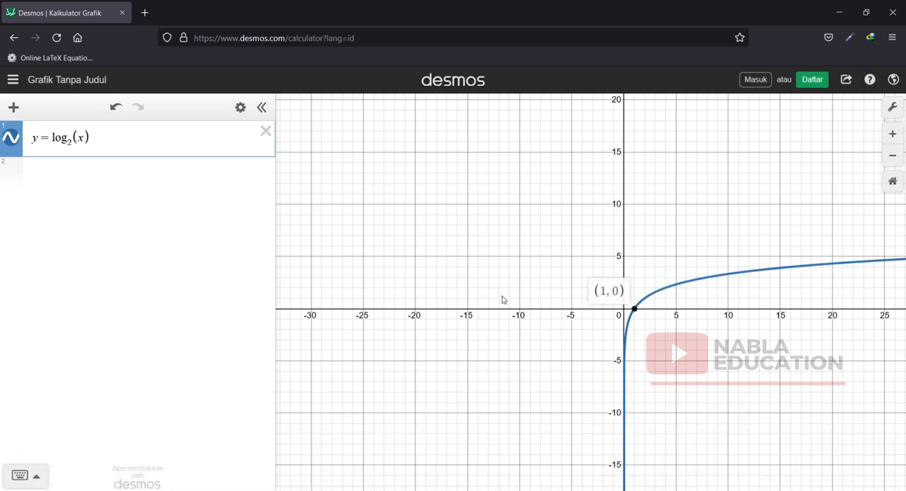
Extend the expression to y = log₂(x) + 2 and display the coordinates of its x-intercept up close.
{"action": "left_click", "coordinate": [97, 140]}
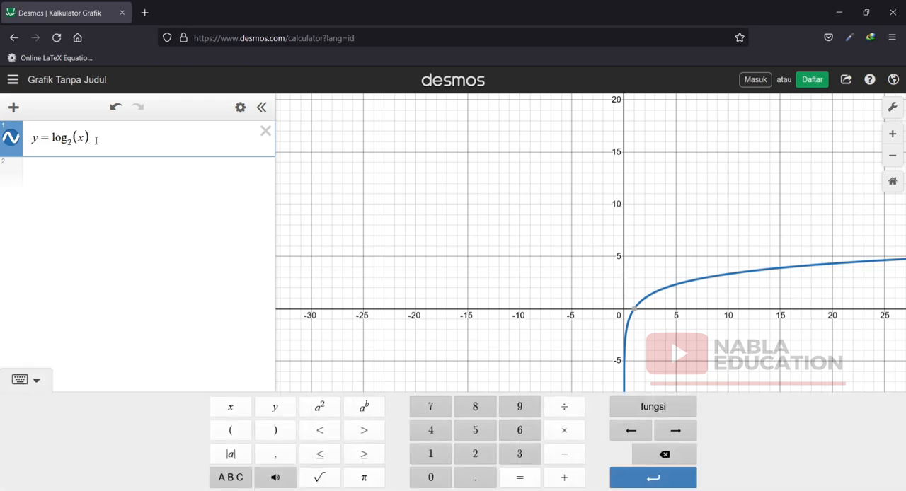
{"action": "type", "text": "+"}
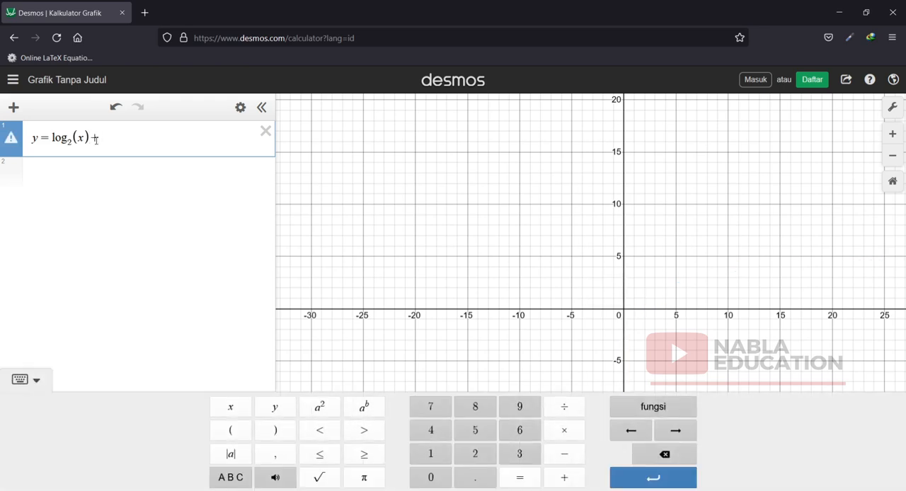
{"action": "type", "text": "2"}
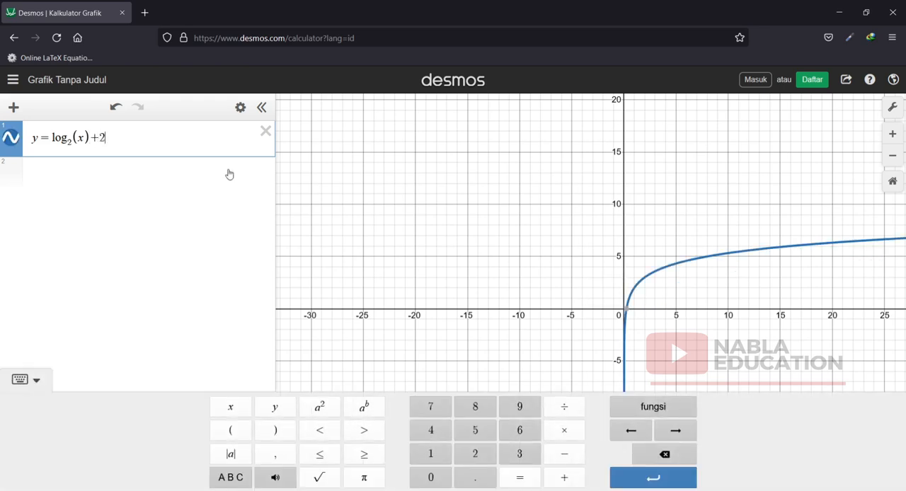
{"action": "left_click", "coordinate": [627, 311]}
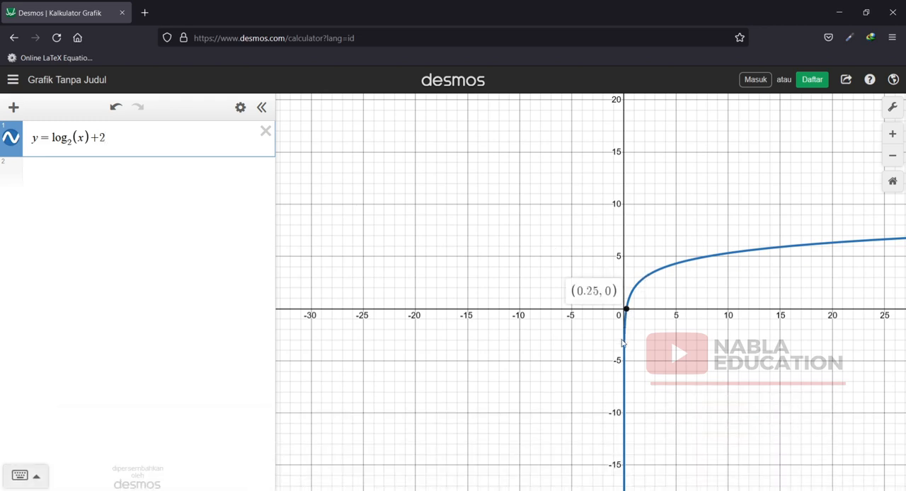
{"action": "left_click", "coordinate": [893, 157]}
{"action": "left_click", "coordinate": [892, 134]}
{"action": "left_click", "coordinate": [893, 134]}
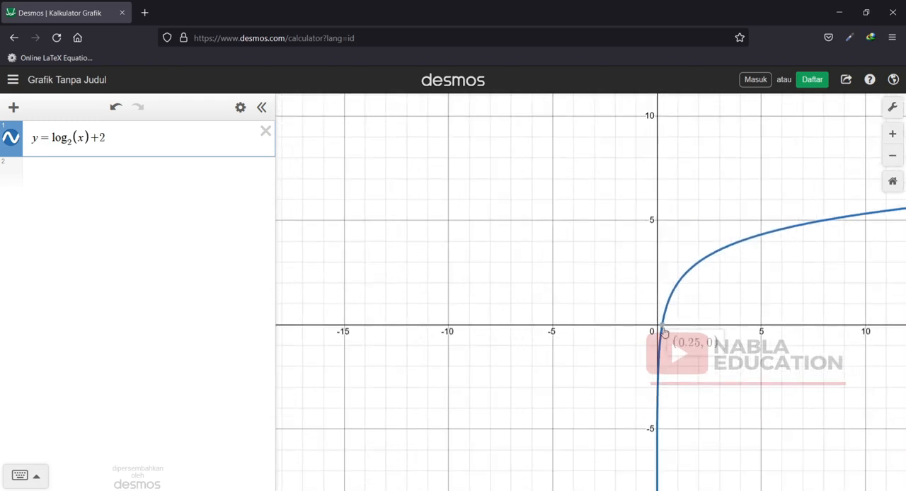
Copy the y = log₂(x) part of the first expression into a second expression to graph both curves.
{"action": "left_click", "coordinate": [57, 170]}
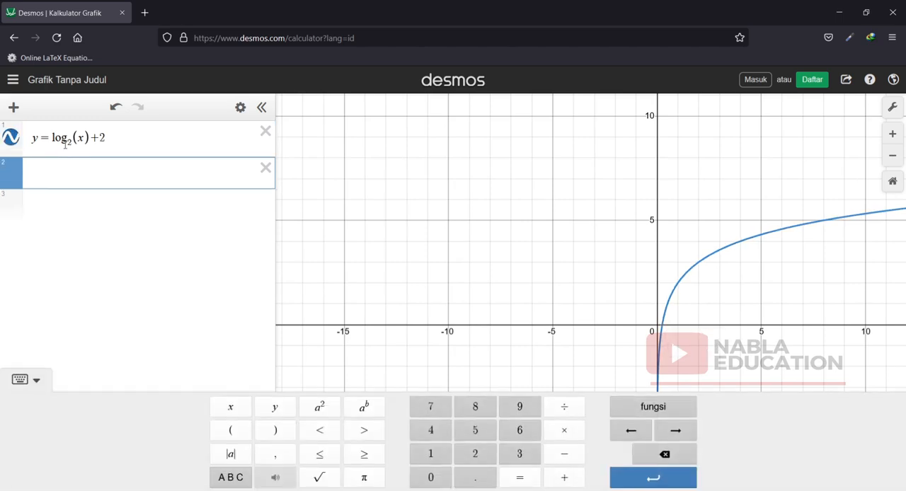
{"action": "left_click_drag", "start_coordinate": [88, 137], "coordinate": [22, 137]}
{"action": "key", "text": "ctrl+c"}
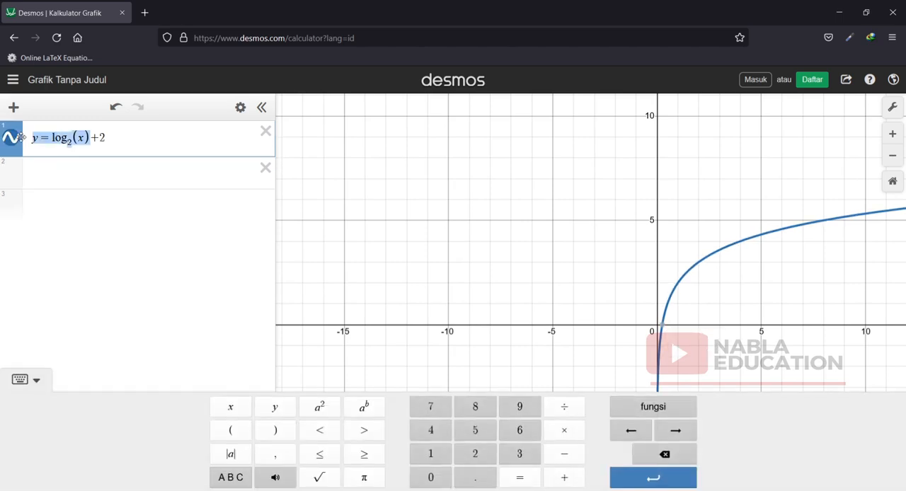
{"action": "left_click", "coordinate": [39, 174]}
{"action": "key", "text": "ctrl+v"}
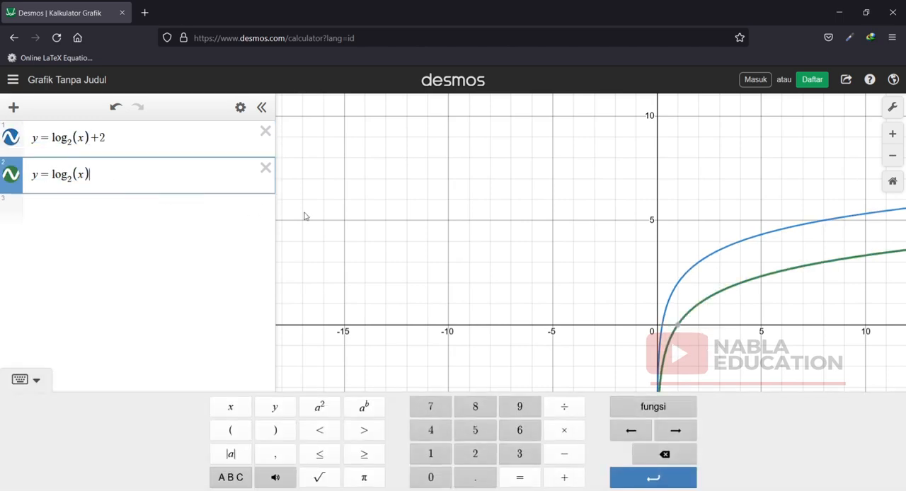
Compare the x-intercept of y = log₂(x) with the point directly above it on y = log₂(x) + 2.
{"action": "scroll", "coordinate": [556, 251], "scroll_direction": "down", "scroll_amount": 1}
{"action": "left_click", "coordinate": [673, 322]}
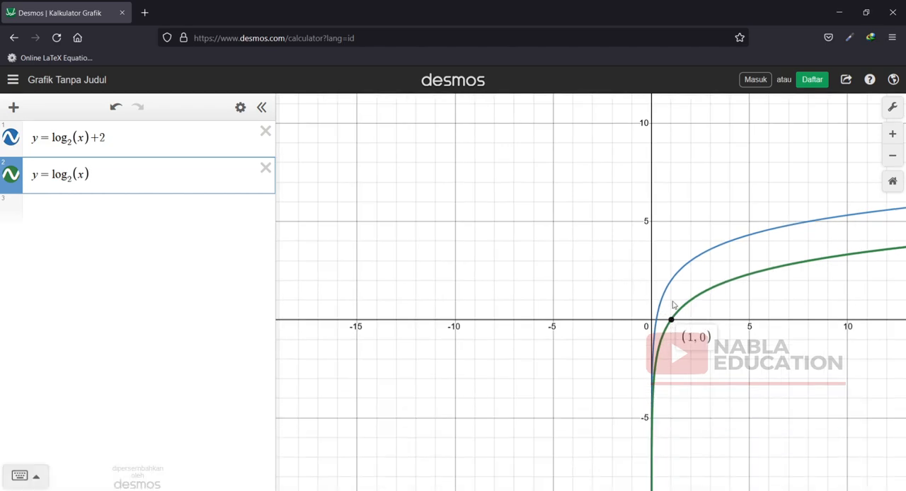
{"action": "left_click", "coordinate": [671, 285]}
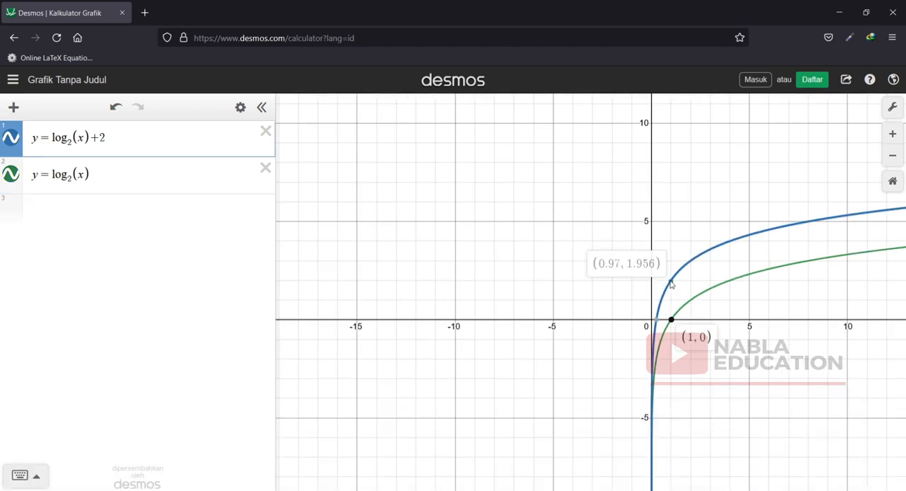
{"action": "mouse_move", "coordinate": [671, 282]}
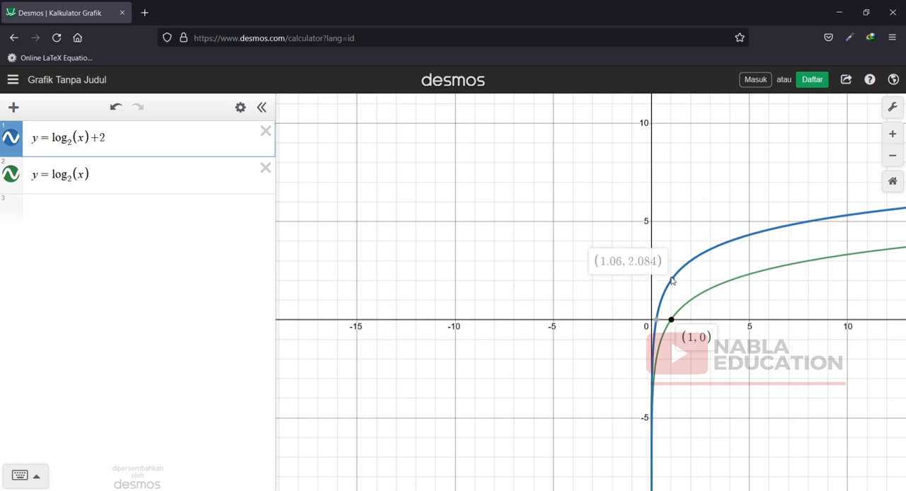
{"action": "left_click", "coordinate": [671, 322]}
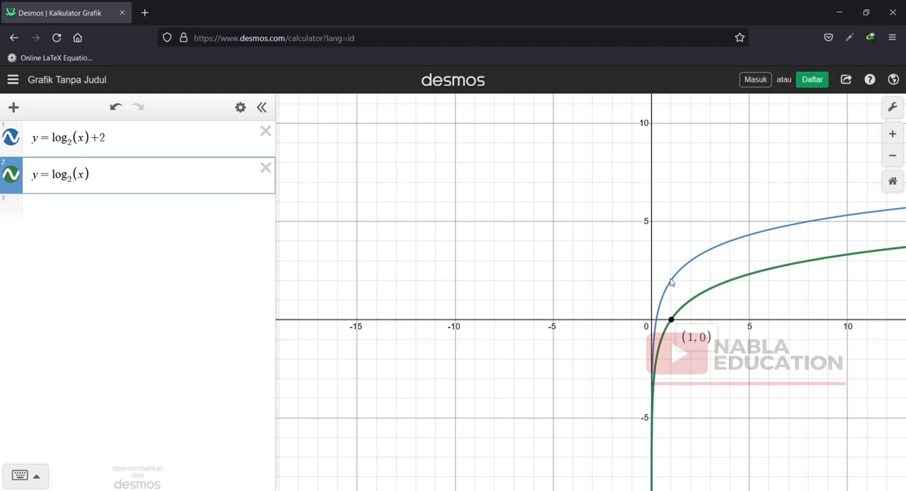
Remove the + 2 from the first expression and change the second expression to y = log₂(2x).
{"action": "left_click", "coordinate": [77, 174]}
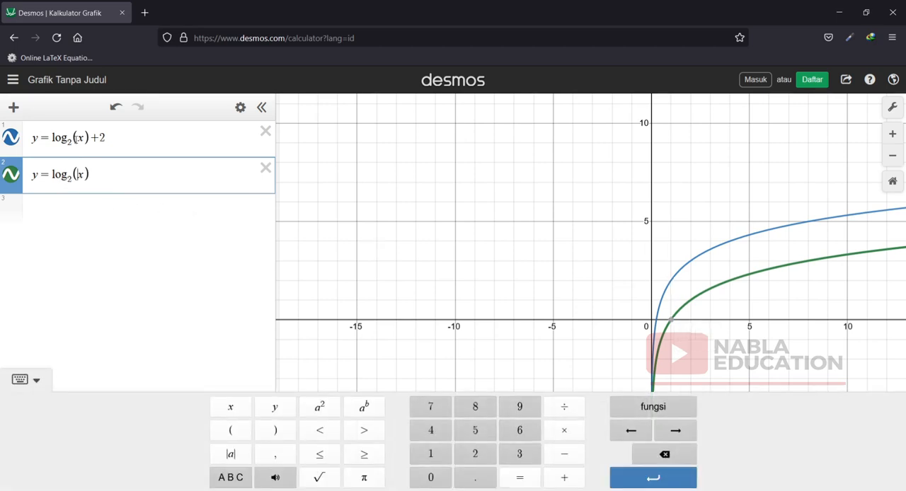
{"action": "left_click_drag", "start_coordinate": [107, 136], "coordinate": [92, 137]}
{"action": "key", "text": "BackSpace"}
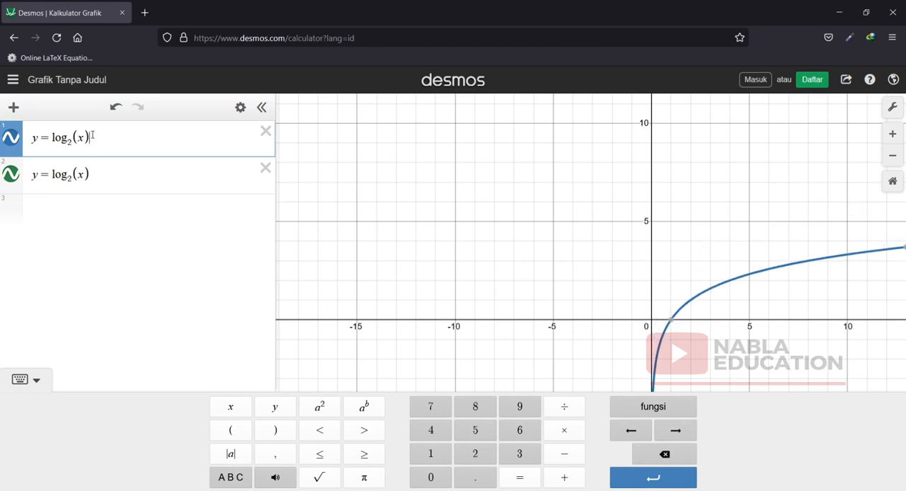
{"action": "left_click", "coordinate": [78, 174]}
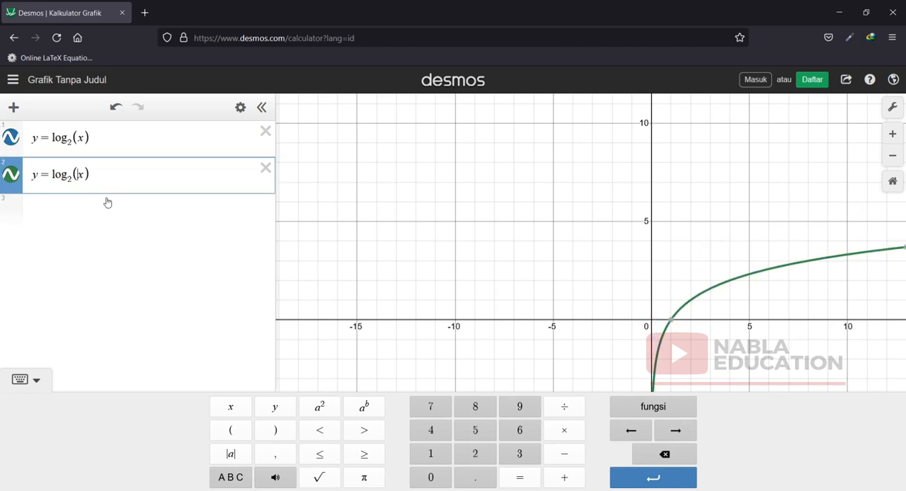
{"action": "type", "text": "2"}
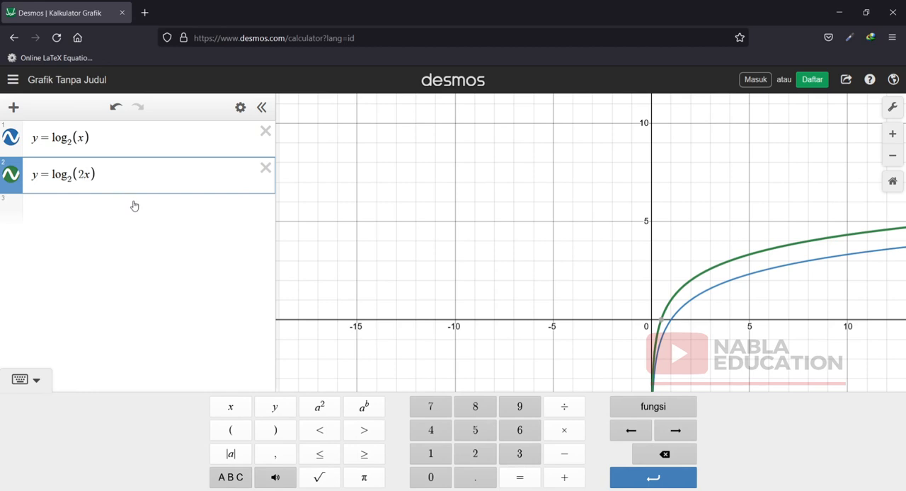
Display the x-intercept coordinates of both y = log₂(2x) and y = log₂(x).
{"action": "left_click", "coordinate": [666, 327]}
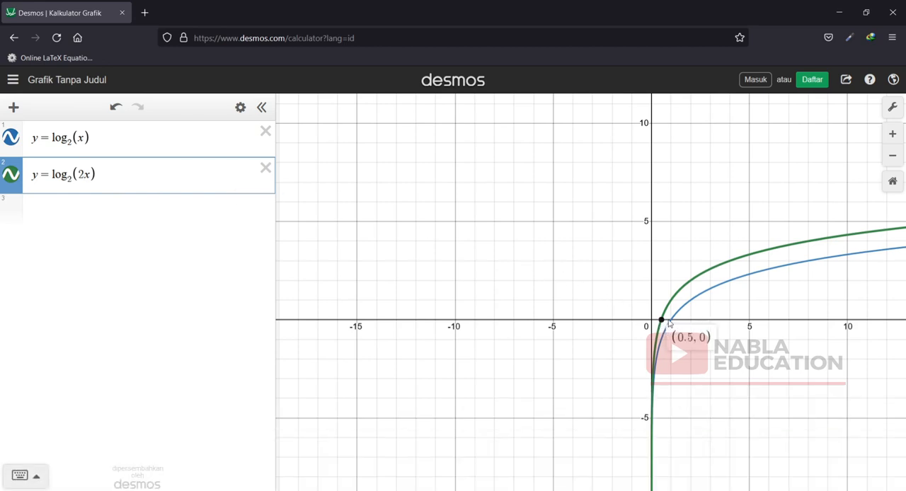
{"action": "left_click", "coordinate": [673, 323]}
{"action": "left_click", "coordinate": [672, 322]}
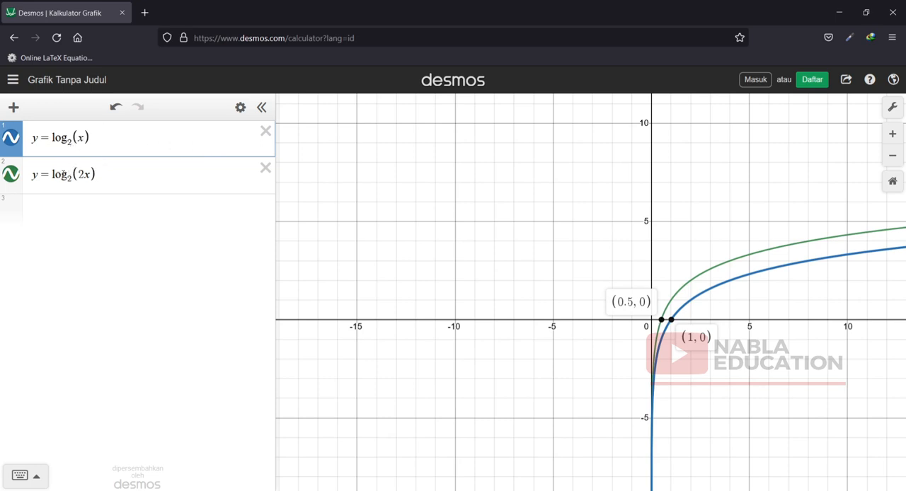
Copy y = log₂(2x) into a third expression and change its logarithm base to 3.
{"action": "left_click", "coordinate": [71, 205]}
{"action": "left_click", "coordinate": [98, 174]}
{"action": "left_click_drag", "start_coordinate": [98, 174], "coordinate": [30, 177]}
{"action": "key", "text": "ctrl+c"}
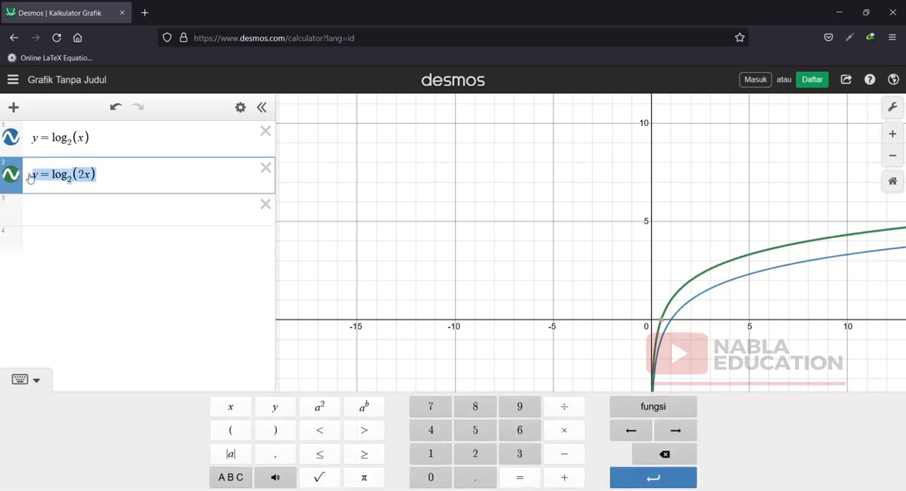
{"action": "left_click", "coordinate": [33, 211]}
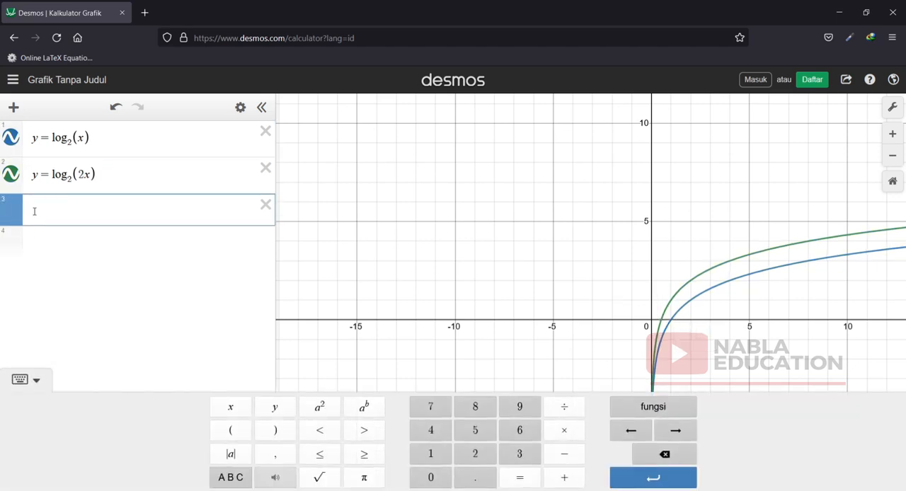
{"action": "key", "text": "ctrl+v"}
{"action": "left_click", "coordinate": [69, 214]}
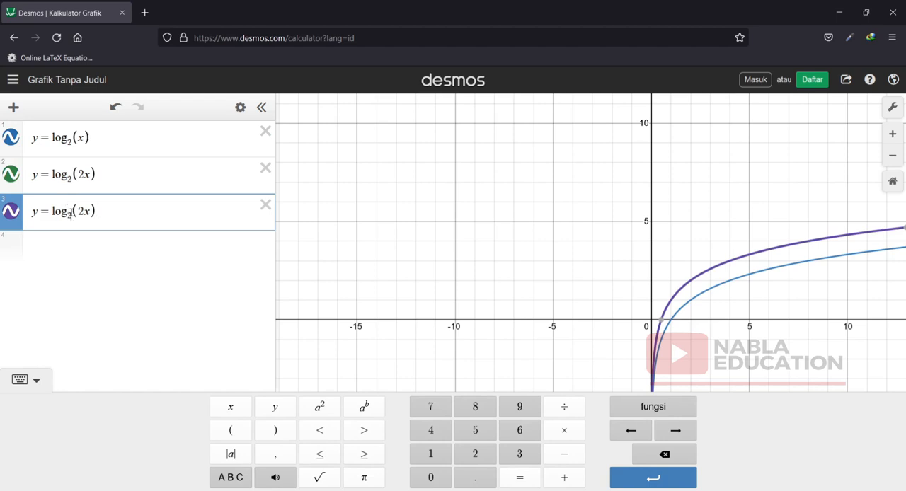
{"action": "key", "text": "BackSpace"}
{"action": "type", "text": "3"}
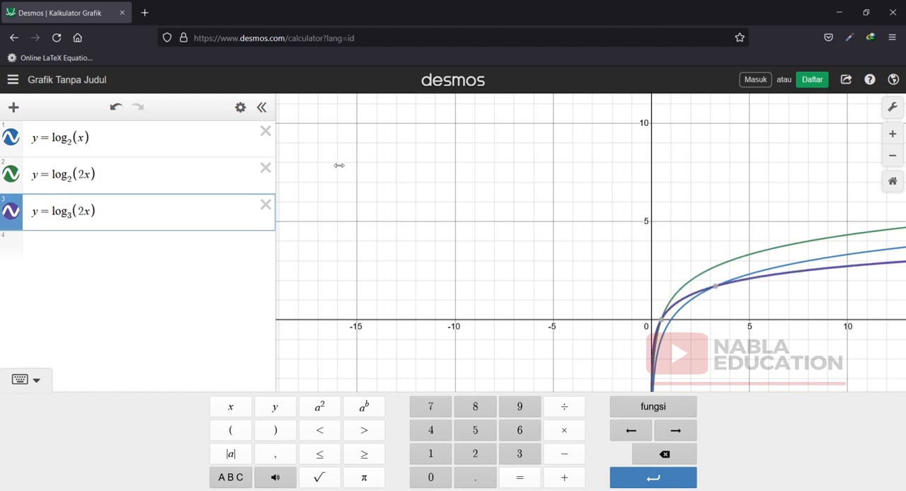
Change the third expression to y = log₃(x) and, with y = log₂(2x) hidden, display its intersection with y = log₂(x).
{"action": "left_click", "coordinate": [16, 180]}
{"action": "left_click", "coordinate": [15, 180]}
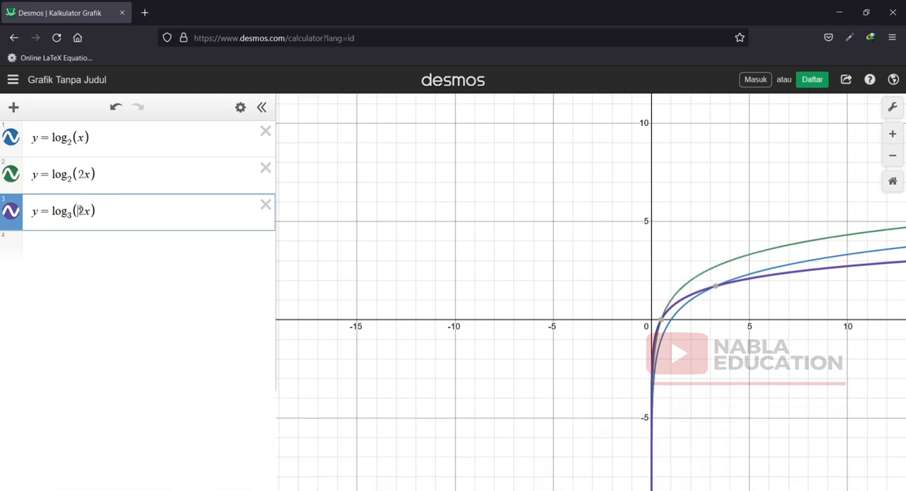
{"action": "left_click", "coordinate": [80, 211]}
{"action": "key", "text": "BackSpace"}
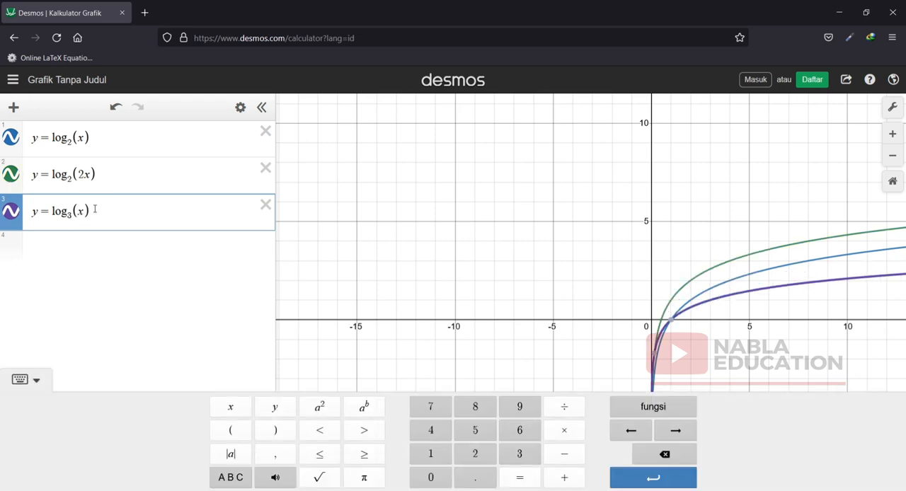
{"action": "left_click", "coordinate": [10, 174]}
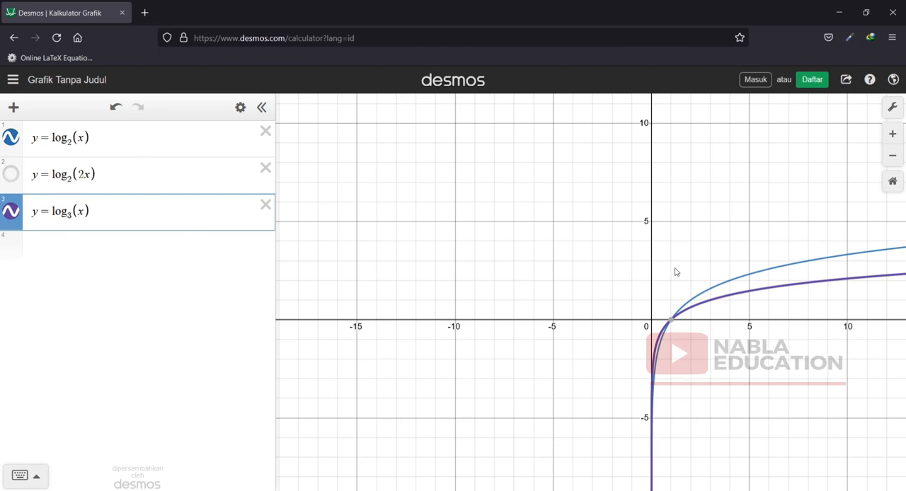
{"action": "left_click", "coordinate": [673, 323]}
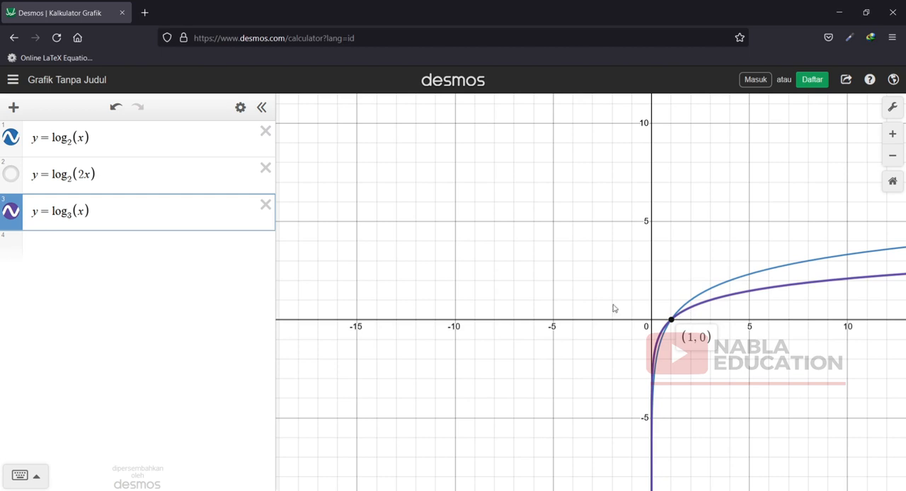
Look through the other (Lain) and distribution (Dist) functions in the calculator's function list.
{"action": "left_click", "coordinate": [20, 475]}
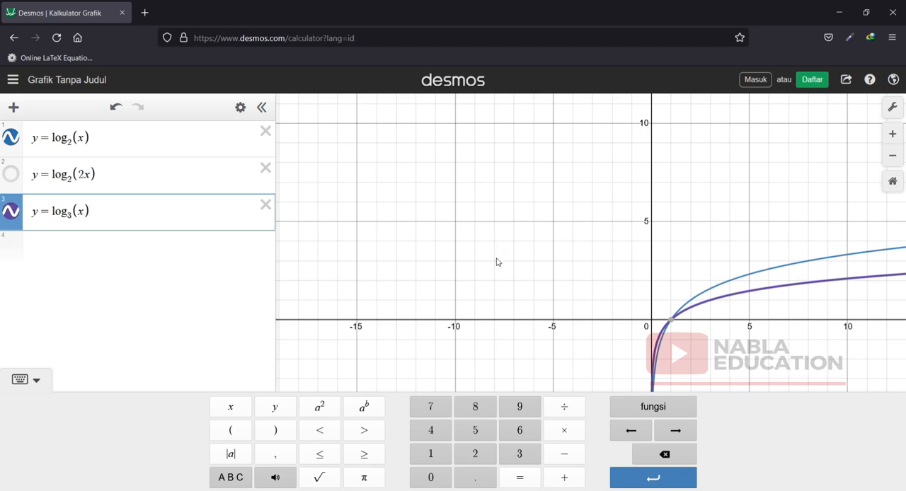
{"action": "left_click", "coordinate": [672, 412]}
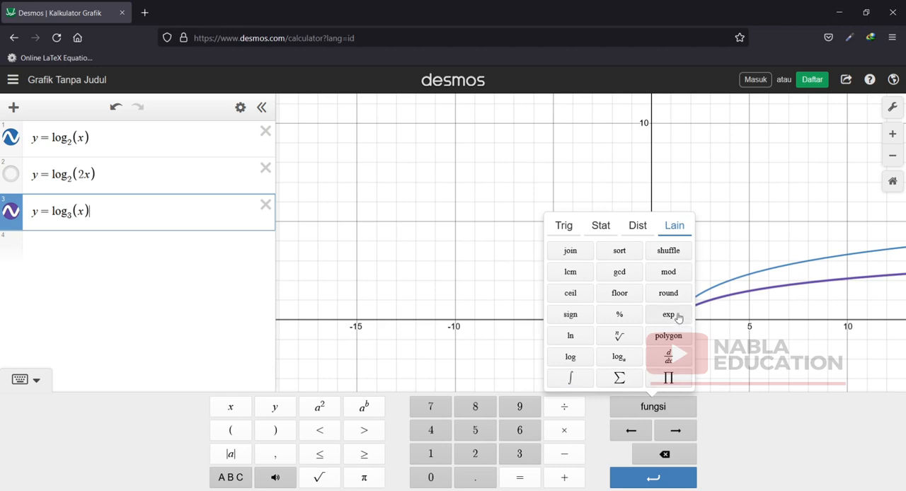
{"action": "left_click", "coordinate": [639, 227]}
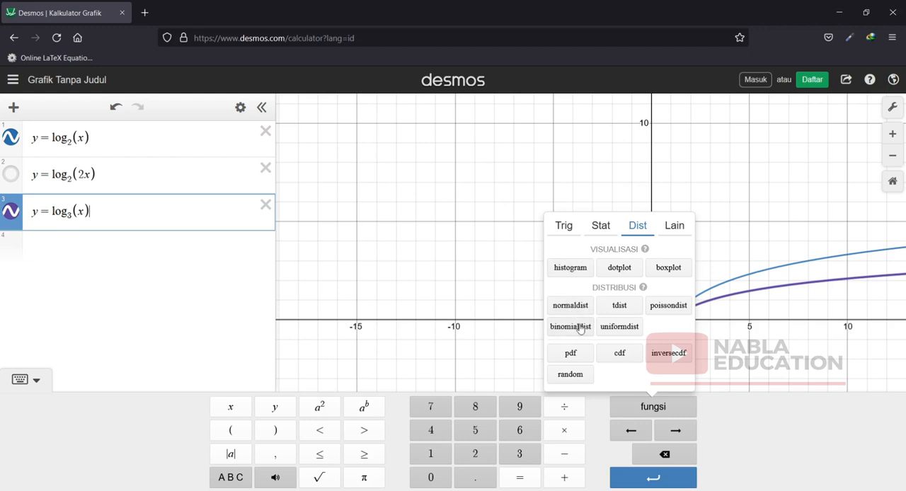
Display the statistics (Stat) functions in the calculator's function list.
{"action": "left_click", "coordinate": [598, 228]}
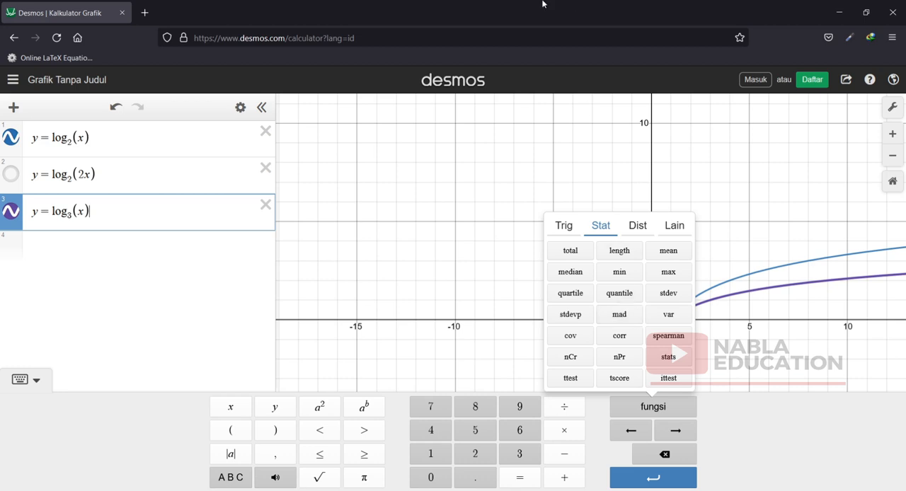
{"action": "left_click", "coordinate": [378, 38]}
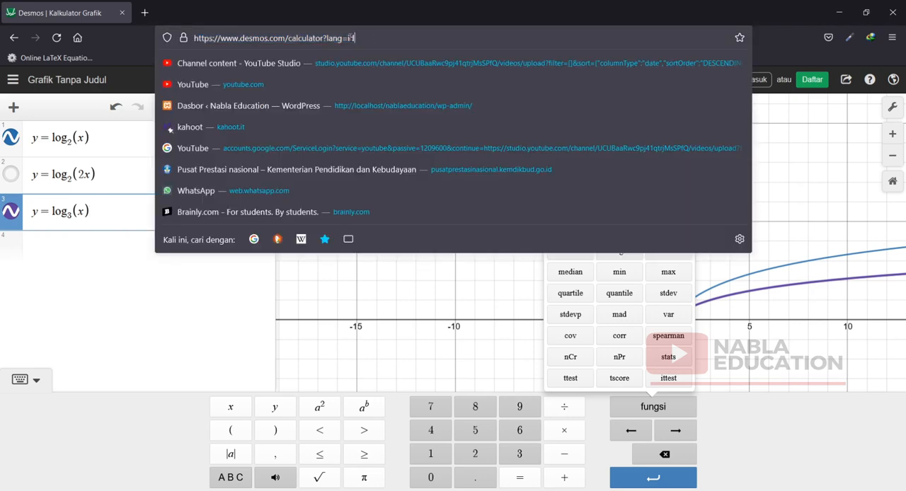
{"action": "left_click_drag", "start_coordinate": [290, 35], "coordinate": [355, 37]}
{"action": "key", "text": "BackSpace"}
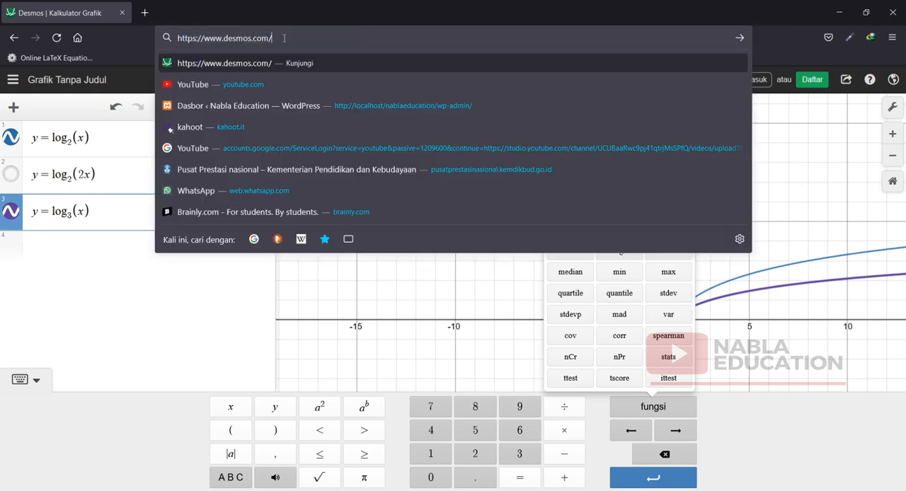
{"action": "key", "text": "BackSpace"}
{"action": "key", "text": "Escape"}
{"action": "key", "text": "Return"}
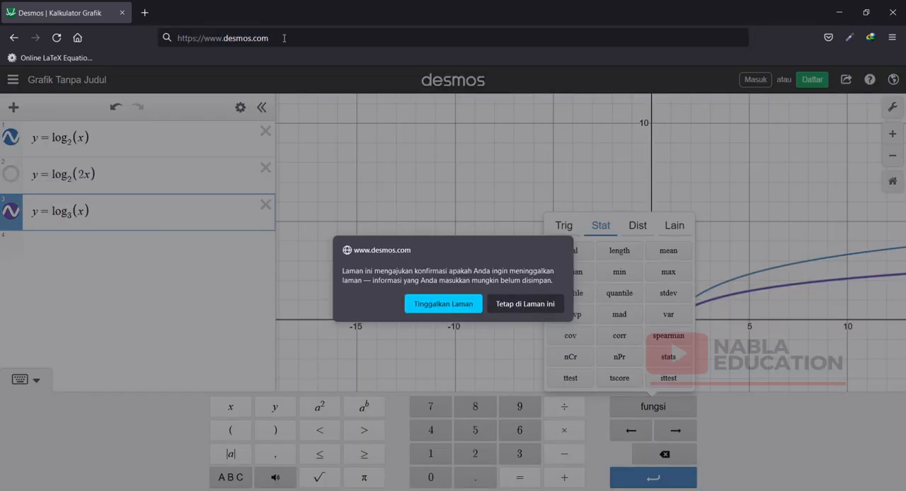
{"action": "left_click", "coordinate": [450, 309]}
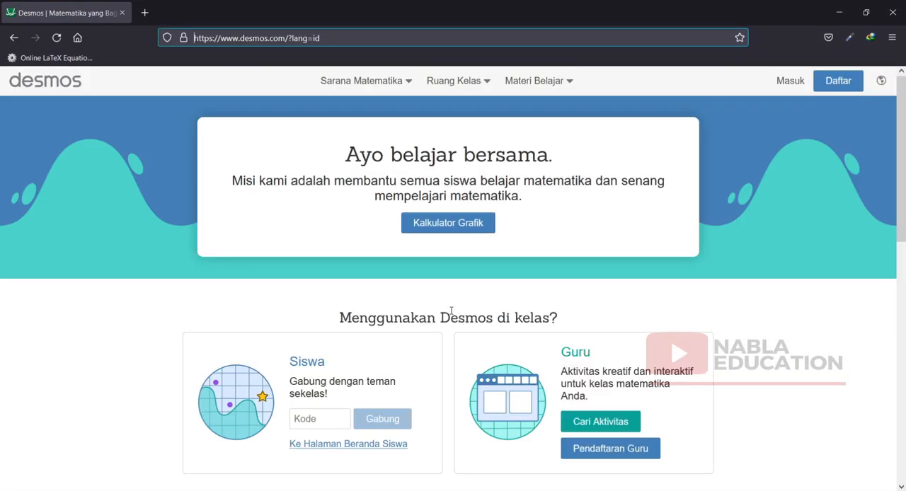
Look through the home page sections and the lists of learning materials (Materi Belajar) and math tools (Sarana Matematika).
{"action": "scroll", "coordinate": [457, 311], "scroll_direction": "down", "scroll_amount": 4}
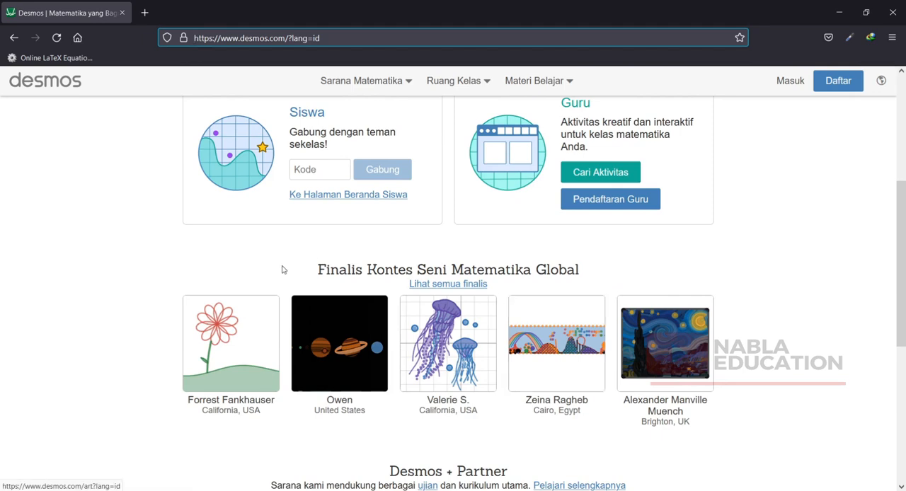
{"action": "scroll", "coordinate": [283, 267], "scroll_direction": "down", "scroll_amount": 2}
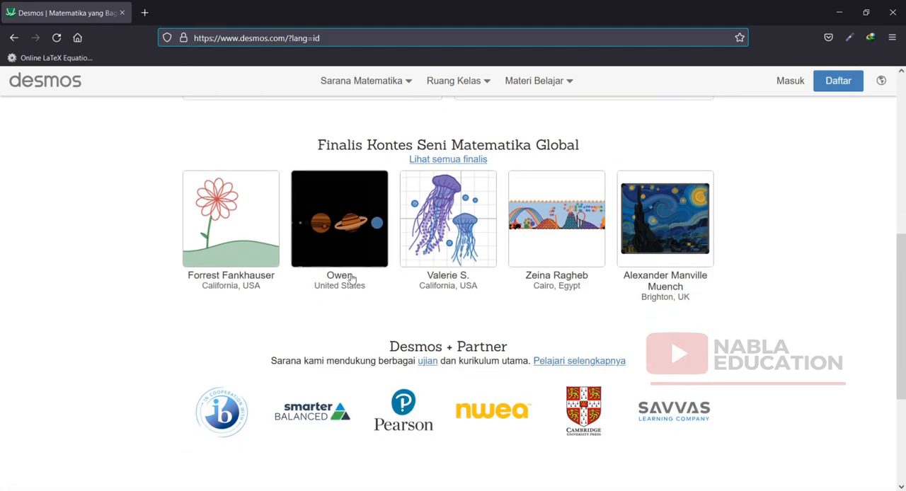
{"action": "scroll", "coordinate": [543, 251], "scroll_direction": "up", "scroll_amount": 2}
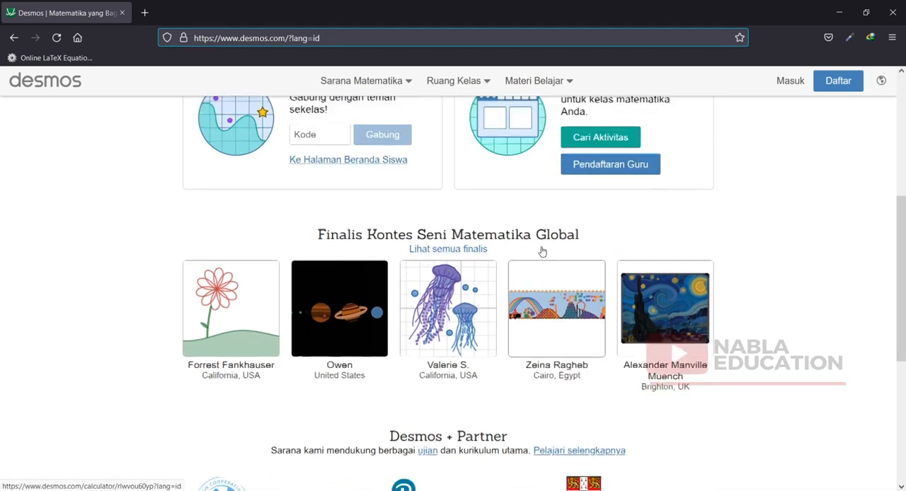
{"action": "scroll", "coordinate": [542, 251], "scroll_direction": "up", "scroll_amount": 1}
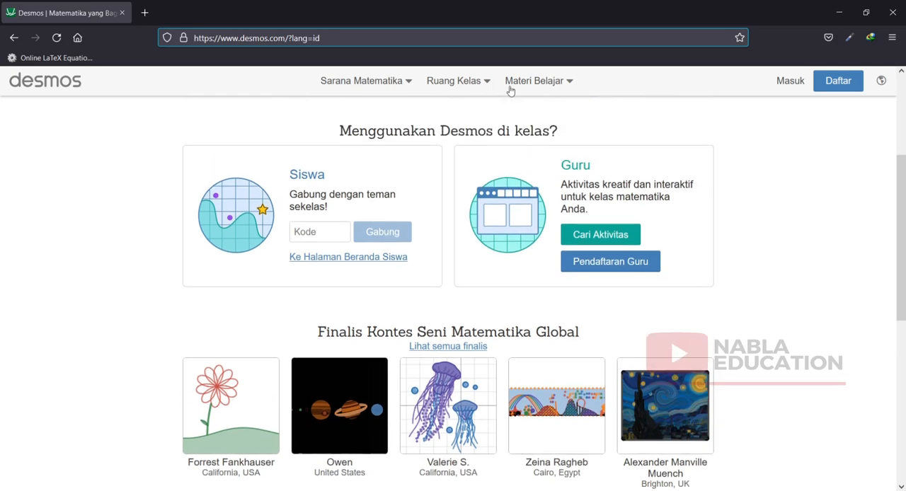
{"action": "left_click", "coordinate": [572, 82]}
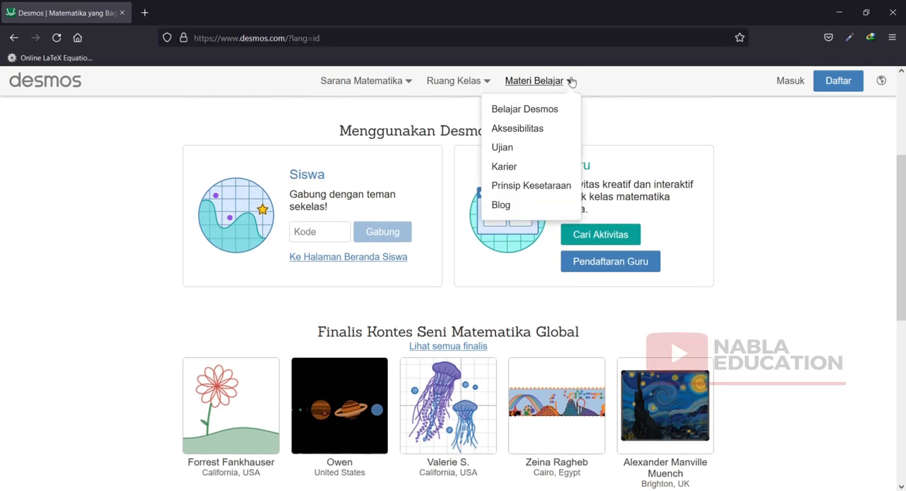
{"action": "left_click", "coordinate": [395, 83]}
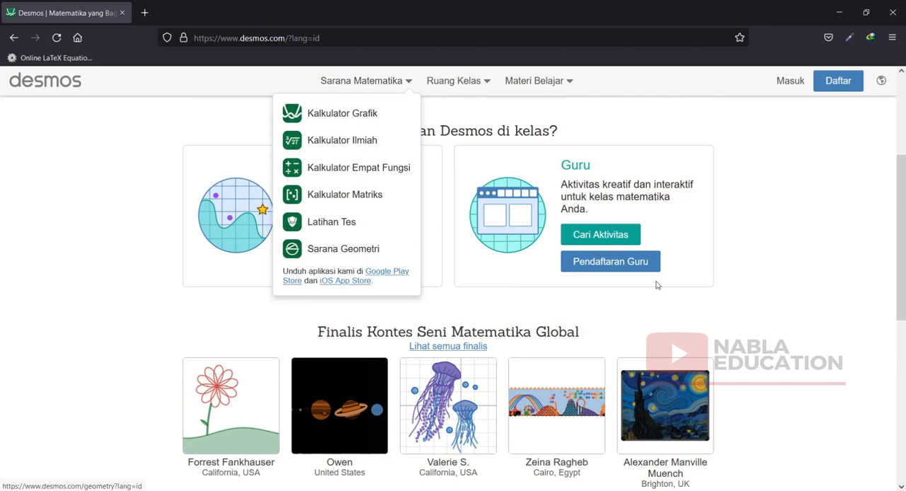
Open the full list of Global Math Art Contest finalists and browse the winning and finalist graphs for ages 13-14.
{"action": "scroll", "coordinate": [685, 360], "scroll_direction": "down", "scroll_amount": 3}
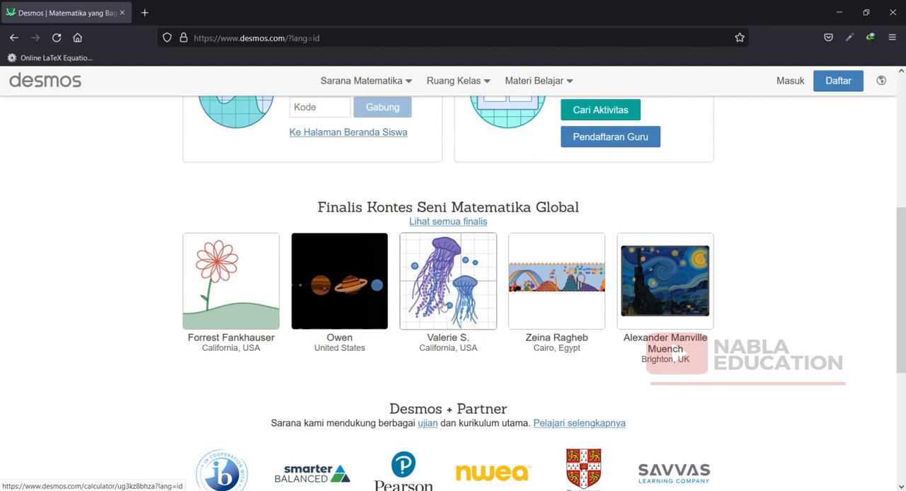
{"action": "left_click", "coordinate": [437, 223]}
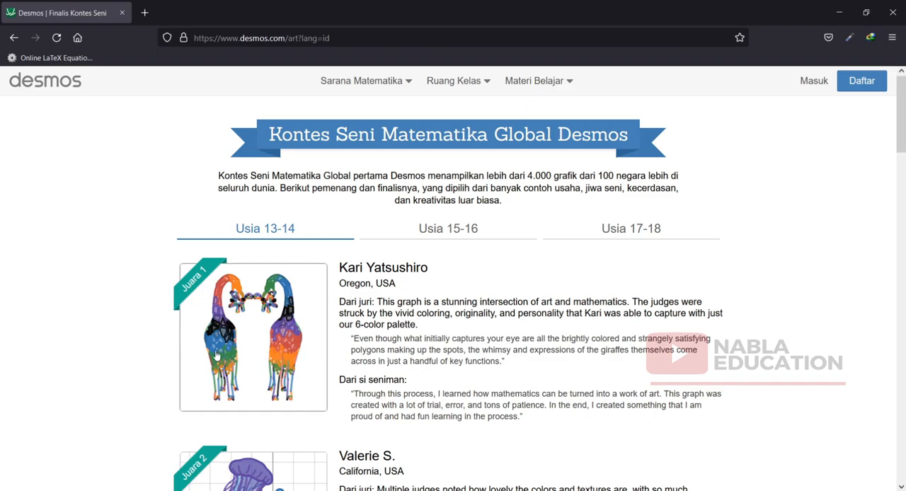
{"action": "scroll", "coordinate": [219, 305], "scroll_direction": "down", "scroll_amount": 3}
{"action": "scroll", "coordinate": [256, 311], "scroll_direction": "down", "scroll_amount": 12}
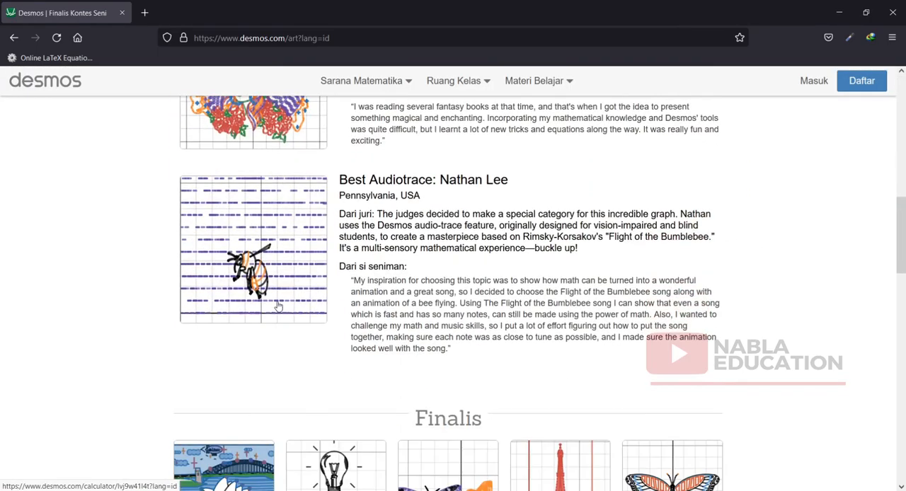
{"action": "scroll", "coordinate": [283, 226], "scroll_direction": "up", "scroll_amount": 2}
{"action": "scroll", "coordinate": [245, 222], "scroll_direction": "down", "scroll_amount": 9}
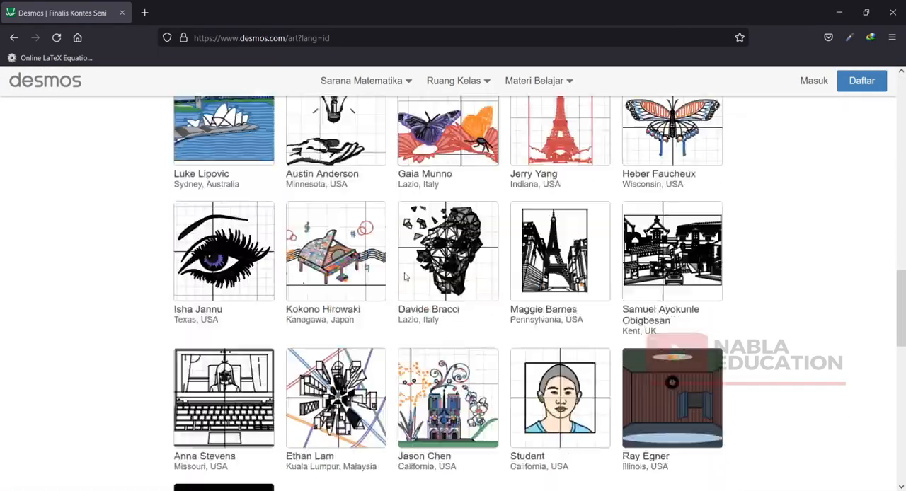
{"action": "scroll", "coordinate": [414, 283], "scroll_direction": "up", "scroll_amount": 3}
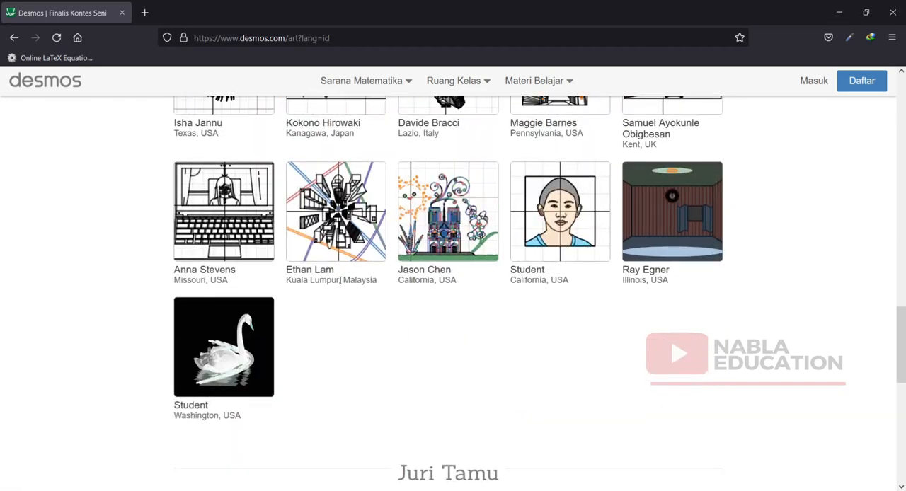
Open the student self-portrait graph from California and examine the contents of its parabolas folder.
{"action": "left_click", "coordinate": [587, 216]}
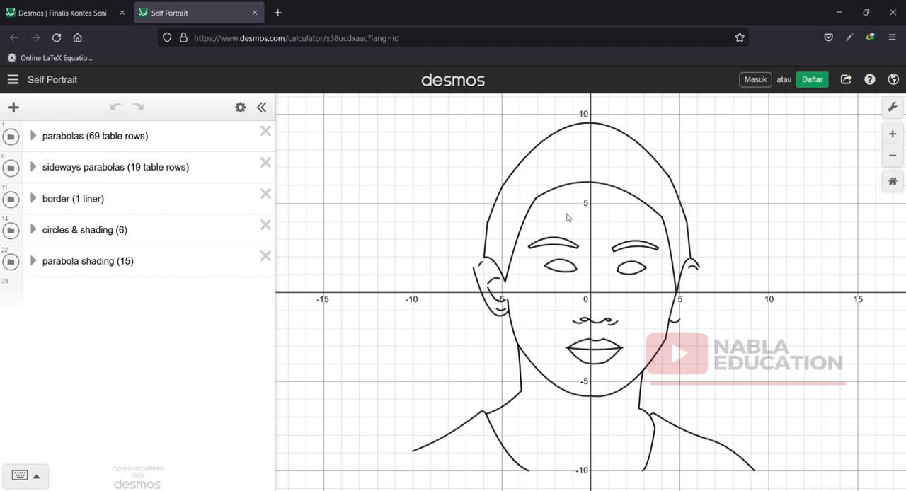
{"action": "left_click", "coordinate": [34, 137]}
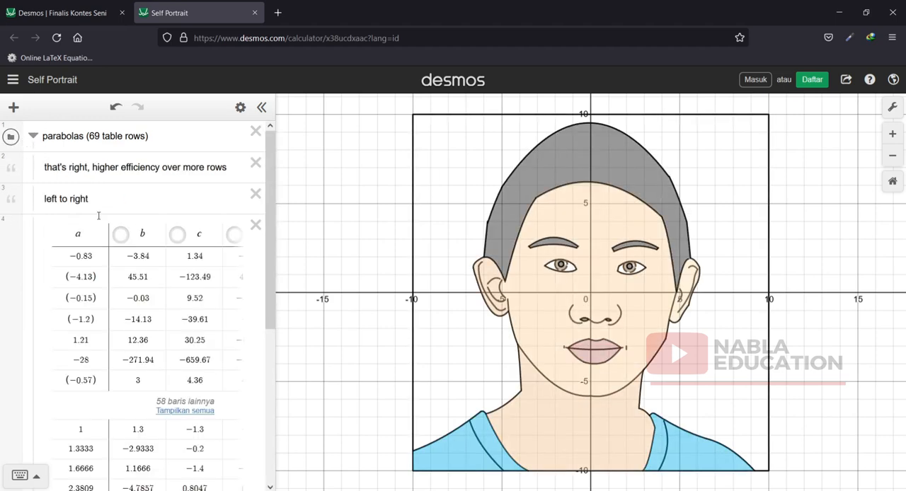
{"action": "scroll", "coordinate": [157, 260], "scroll_direction": "down", "scroll_amount": 4}
{"action": "scroll", "coordinate": [157, 260], "scroll_direction": "up", "scroll_amount": 4}
{"action": "left_click", "coordinate": [33, 138]}
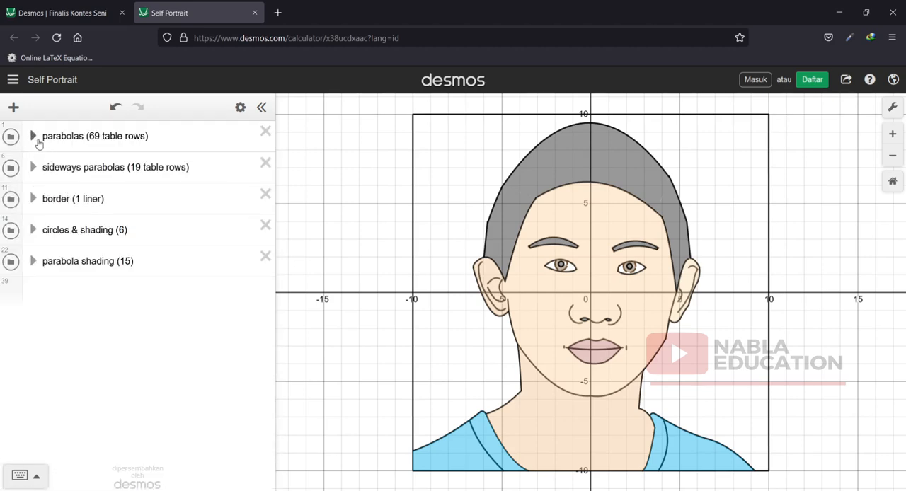
Delete the parabolas folder from the Self Portrait graph and undo the deletion.
{"action": "left_click", "coordinate": [266, 134]}
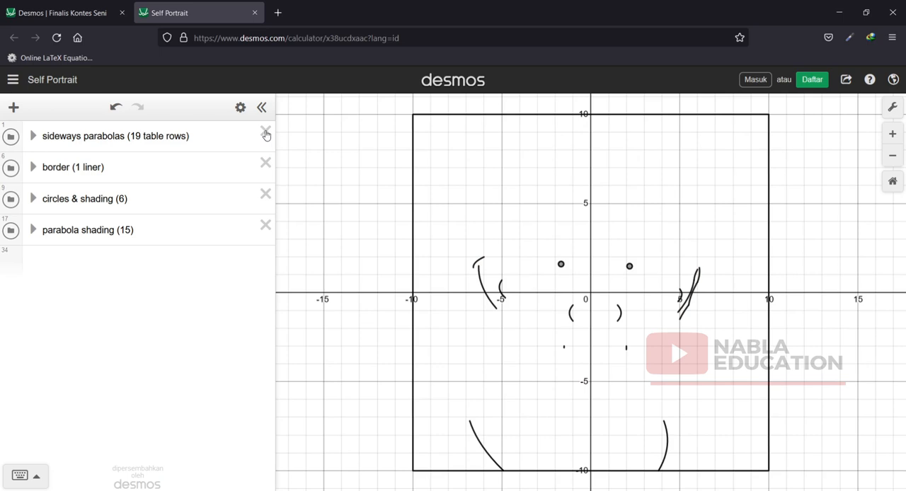
{"action": "left_click", "coordinate": [116, 108]}
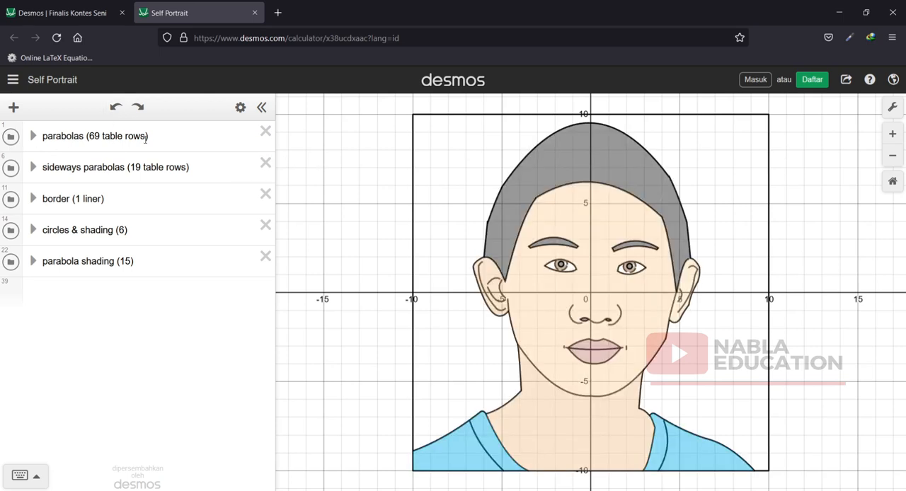
Examine the coefficient table and the equation y = ax² + bx + c in the parabolas folder, leaving the folder collapsed.
{"action": "left_click", "coordinate": [33, 136]}
{"action": "scroll", "coordinate": [144, 254], "scroll_direction": "down", "scroll_amount": 2}
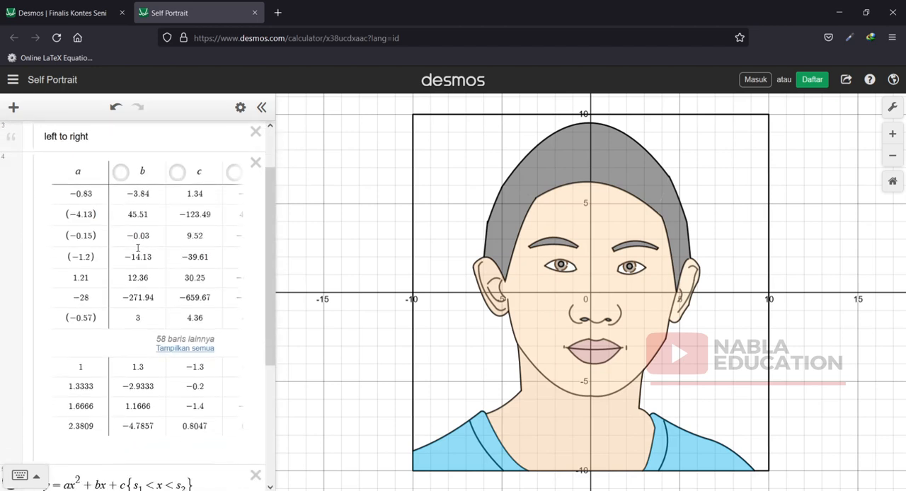
{"action": "scroll", "coordinate": [185, 249], "scroll_direction": "down", "scroll_amount": 5}
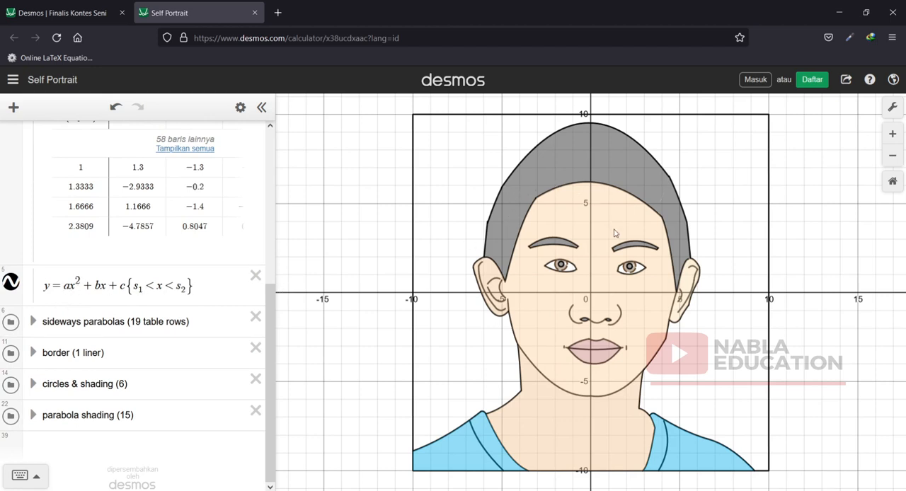
{"action": "scroll", "coordinate": [16, 147], "scroll_direction": "up", "scroll_amount": 7}
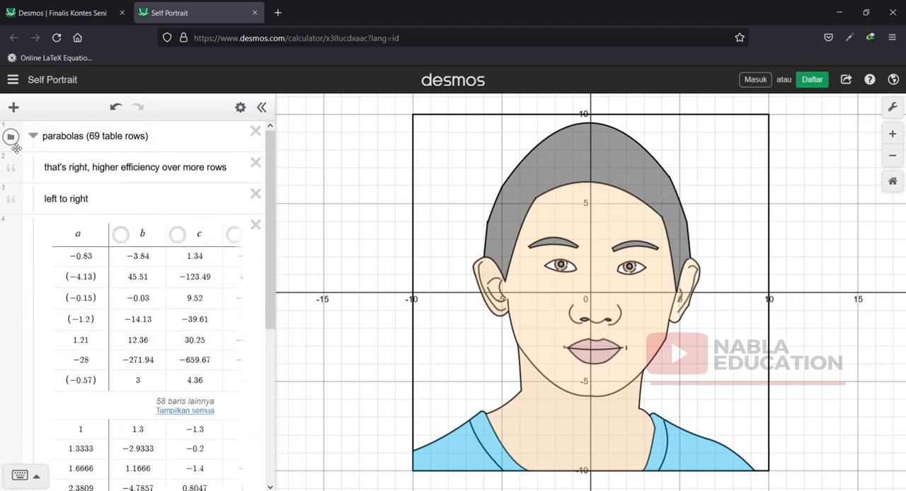
{"action": "left_click", "coordinate": [32, 136]}
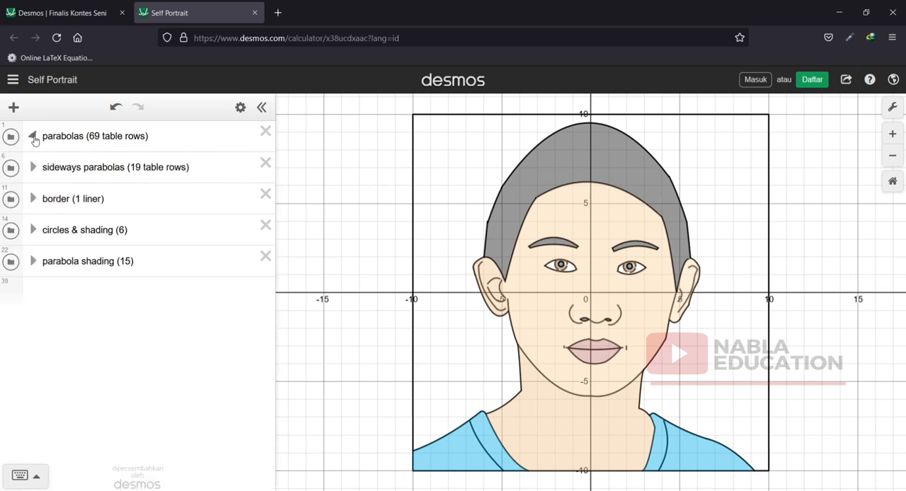
Toggle the visibility of the circles & shading folder off and back on to check its part of the portrait.
{"action": "left_click", "coordinate": [9, 235]}
{"action": "left_click", "coordinate": [9, 235]}
{"action": "left_click", "coordinate": [9, 235]}
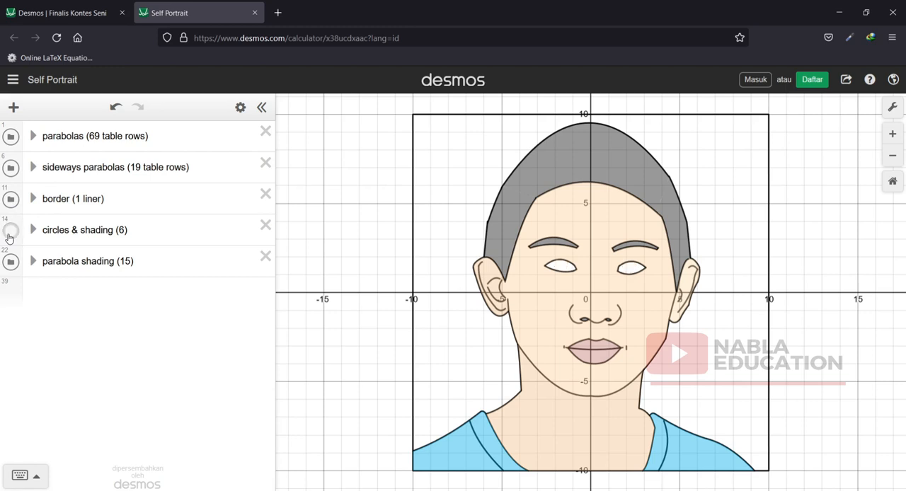
{"action": "left_click", "coordinate": [9, 235]}
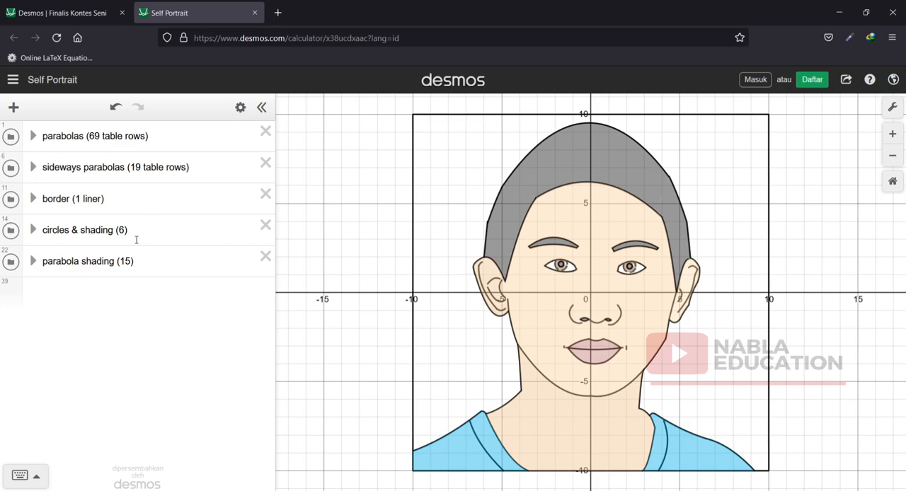
Return to the contest finalists page and open the geometry tool (Sarana Geometri) from its product links.
{"action": "left_click", "coordinate": [77, 14]}
{"action": "scroll", "coordinate": [478, 205], "scroll_direction": "down", "scroll_amount": 5}
{"action": "scroll", "coordinate": [478, 209], "scroll_direction": "down", "scroll_amount": 3}
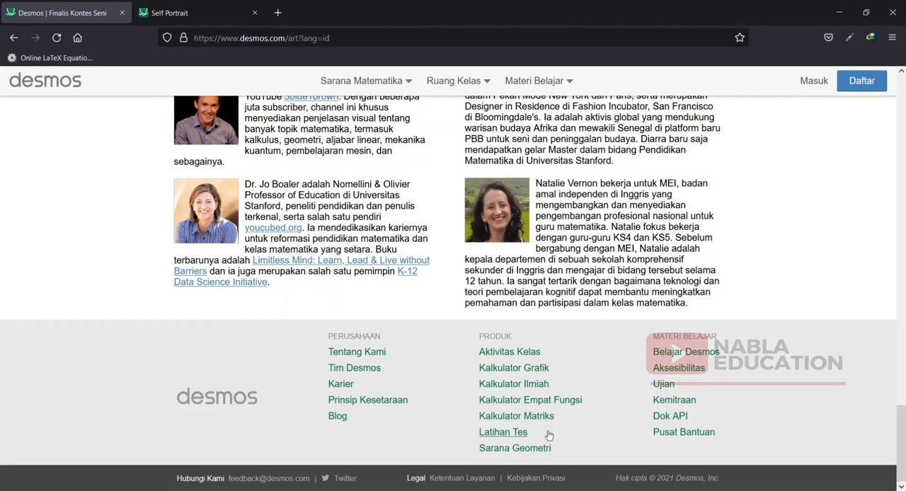
{"action": "left_click", "coordinate": [488, 449]}
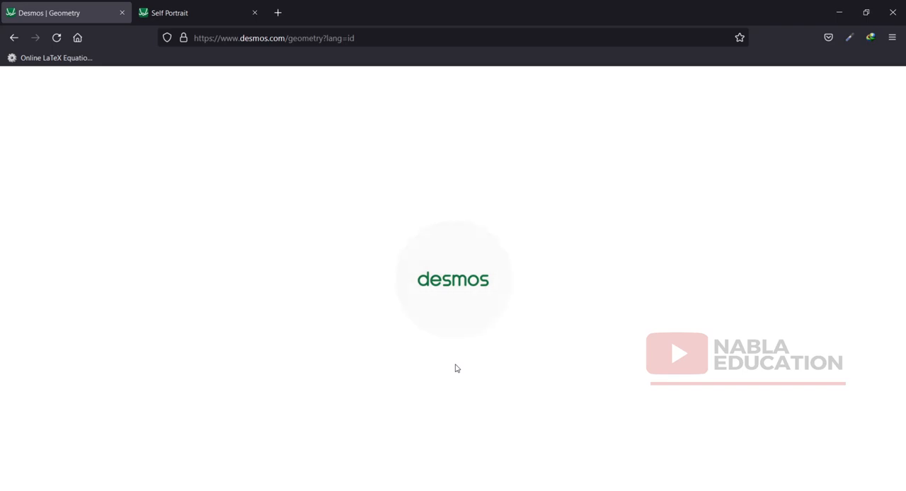
Close the Self Portrait graph without saving and display the additional construction tools of the geometry tool.
{"action": "left_click", "coordinate": [178, 10]}
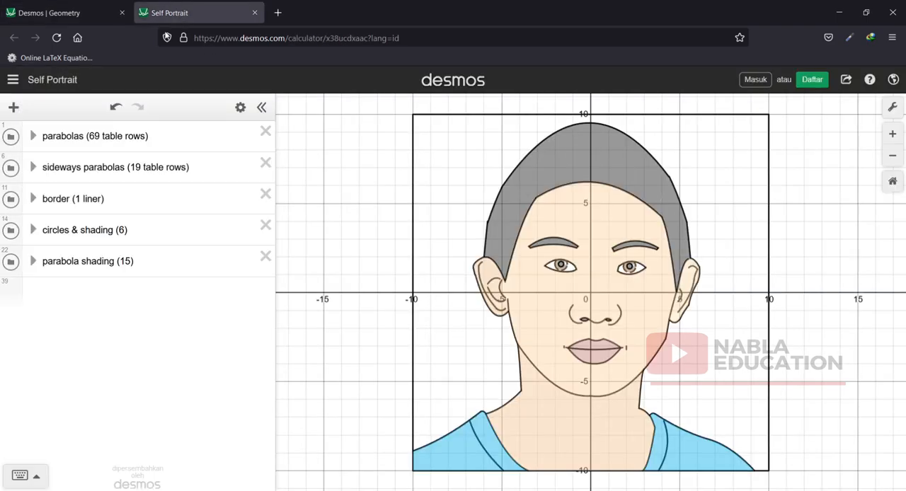
{"action": "left_click", "coordinate": [255, 12]}
{"action": "left_click", "coordinate": [449, 304]}
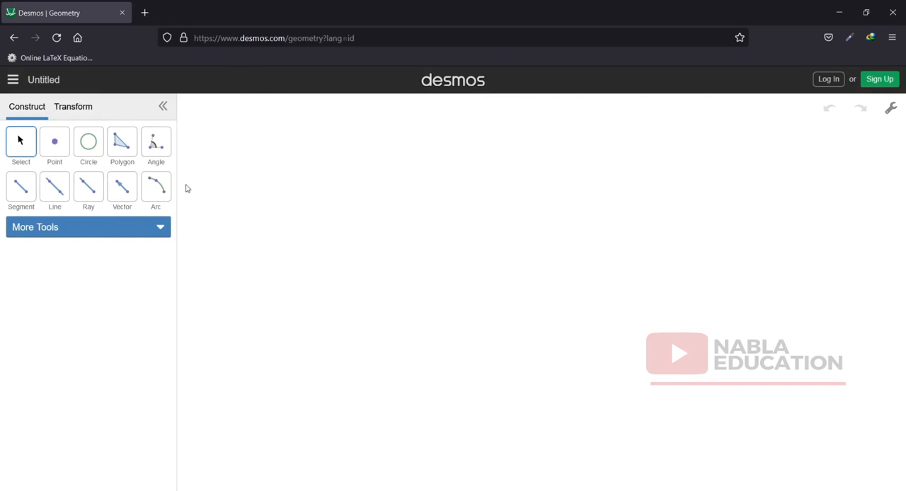
{"action": "left_click", "coordinate": [162, 229]}
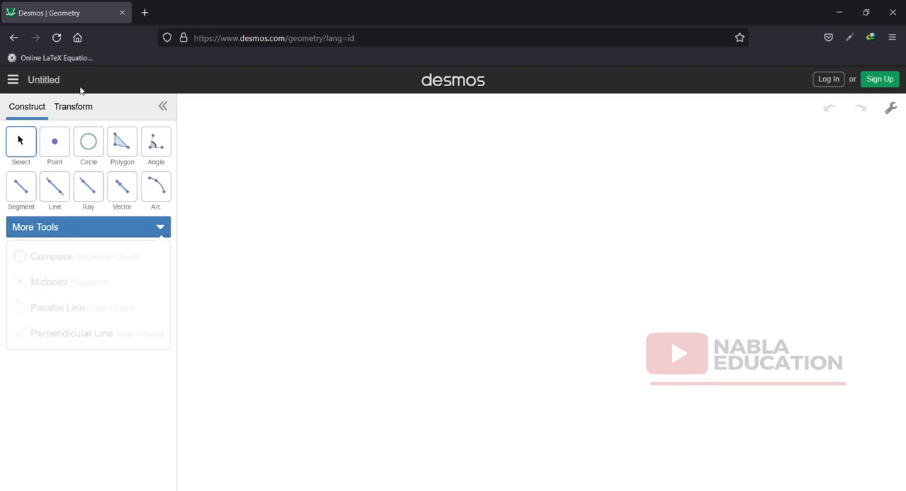
{"action": "left_click", "coordinate": [308, 37]}
{"action": "left_click", "coordinate": [366, 36]}
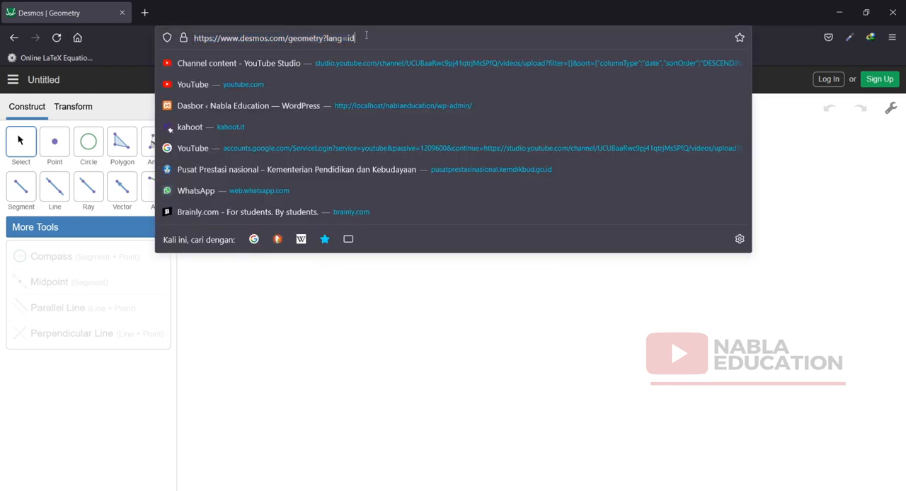
{"action": "left_click_drag", "start_coordinate": [367, 36], "coordinate": [304, 38]}
{"action": "key", "text": "BackSpace"}
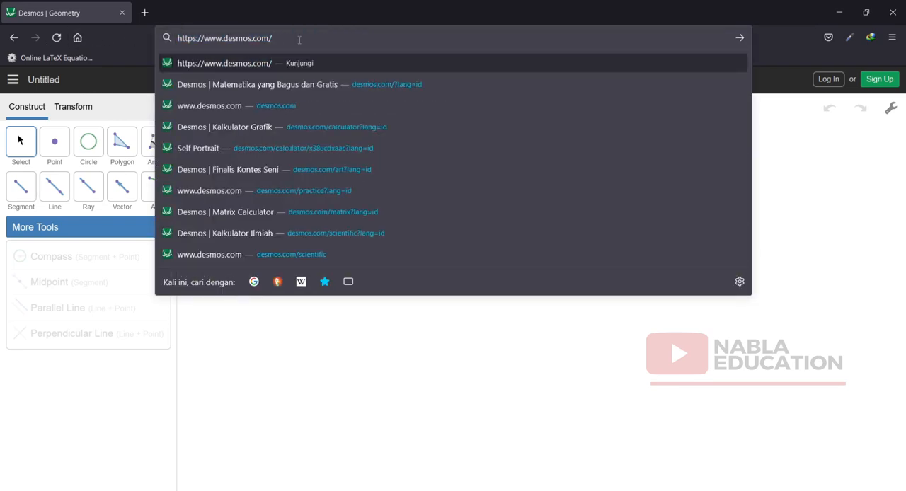
{"action": "key", "text": "Return"}
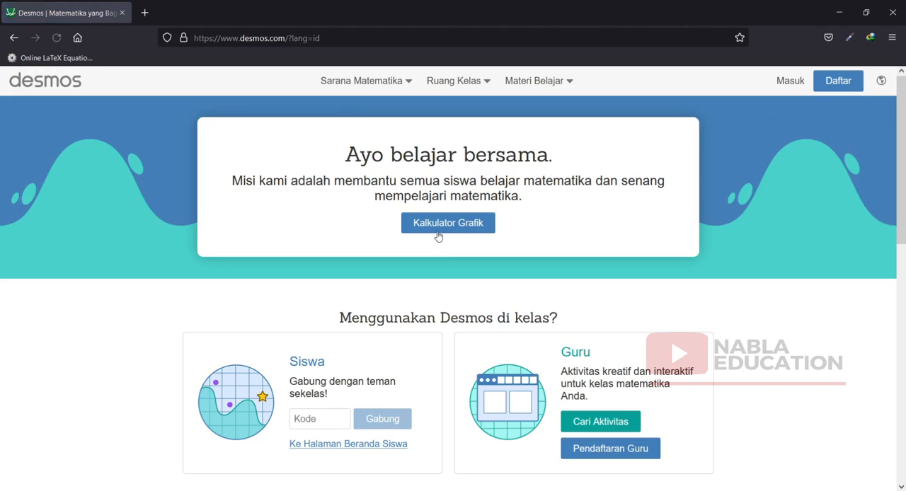
Look over the home page, then open the graphing calculator (Kalkulator Grafik) from the math tools in a new tab and switch to it.
{"action": "scroll", "coordinate": [566, 363], "scroll_direction": "down", "scroll_amount": 3}
{"action": "scroll", "coordinate": [421, 342], "scroll_direction": "down", "scroll_amount": 5}
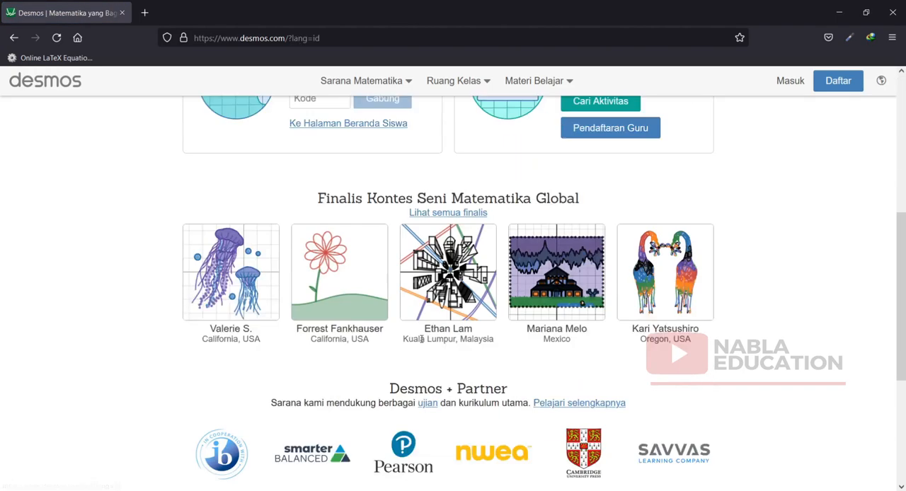
{"action": "scroll", "coordinate": [653, 288], "scroll_direction": "up", "scroll_amount": 10}
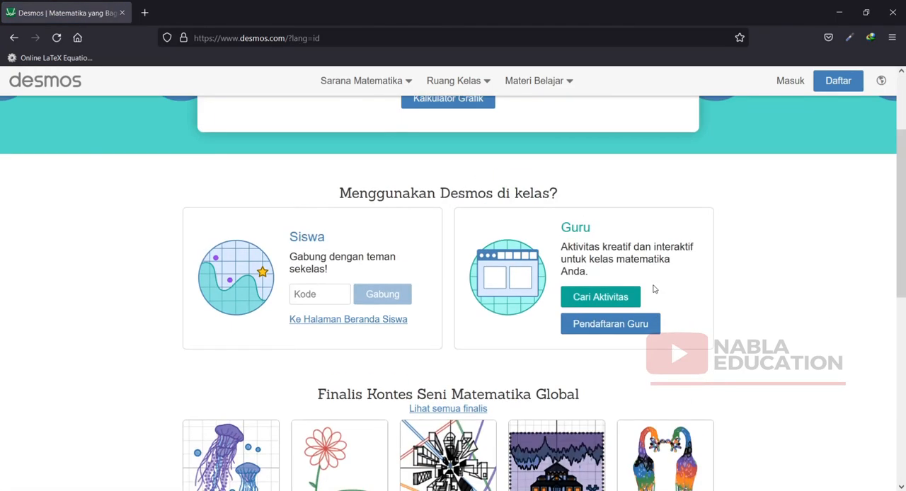
{"action": "left_click", "coordinate": [485, 86]}
{"action": "left_click", "coordinate": [396, 82]}
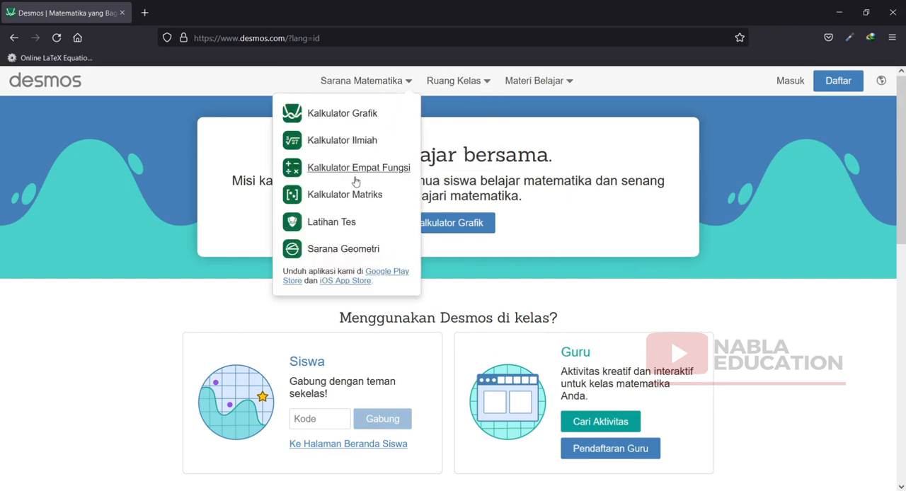
{"action": "middle_click", "coordinate": [365, 117]}
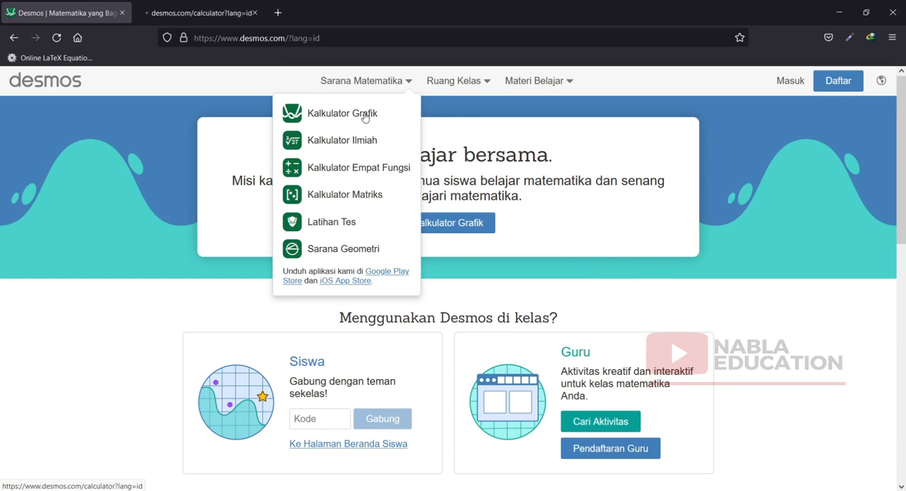
{"action": "left_click", "coordinate": [188, 13]}
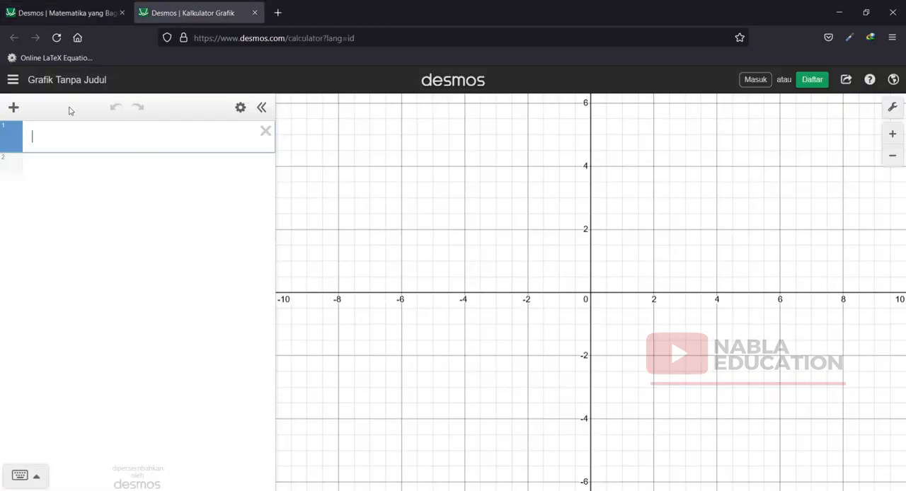
Check which item types can be added to the expression list, then browse the list of example graphs.
{"action": "left_click", "coordinate": [13, 108]}
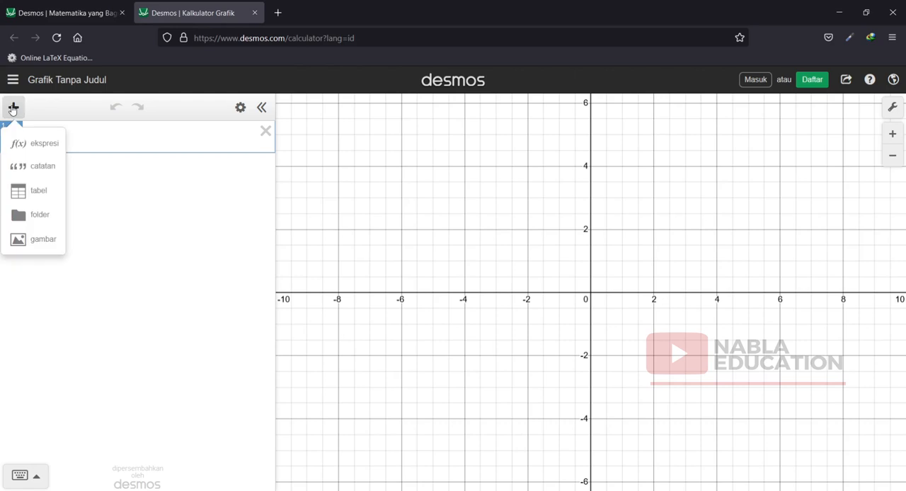
{"action": "left_click", "coordinate": [13, 107]}
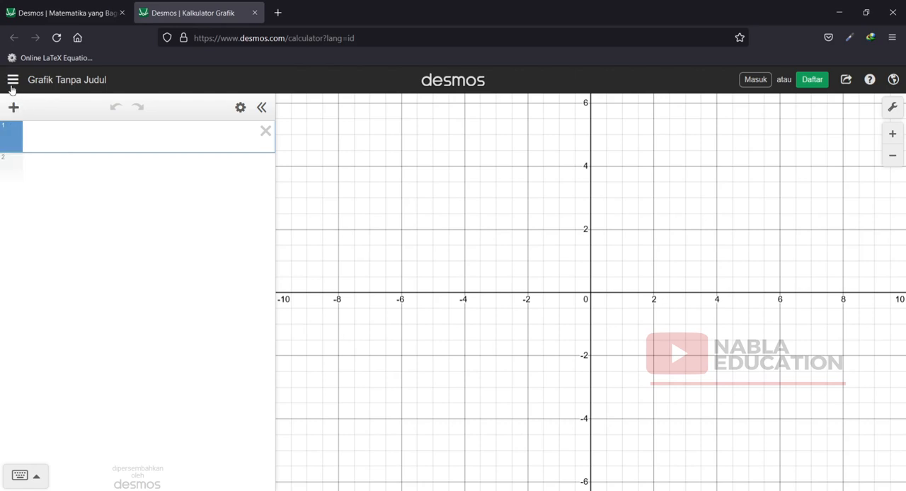
{"action": "left_click", "coordinate": [12, 82]}
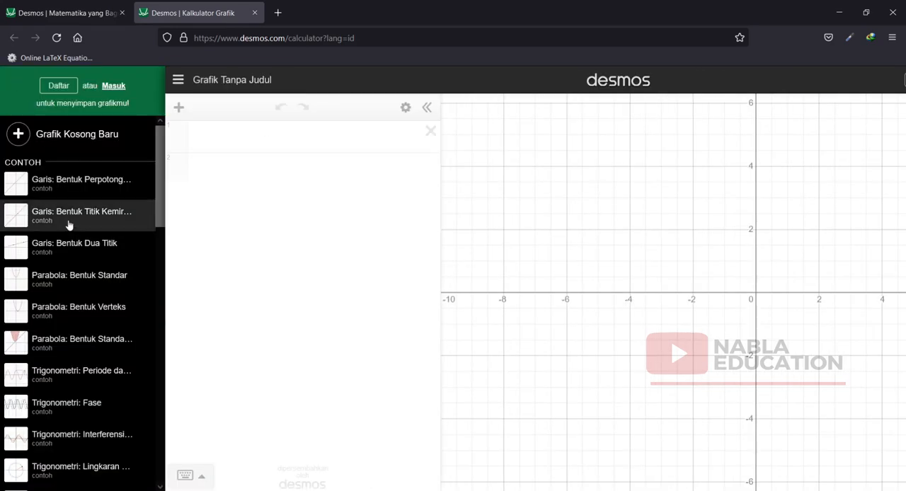
{"action": "scroll", "coordinate": [83, 276], "scroll_direction": "down", "scroll_amount": 5}
{"action": "left_click_drag", "start_coordinate": [162, 243], "coordinate": [177, 134]}
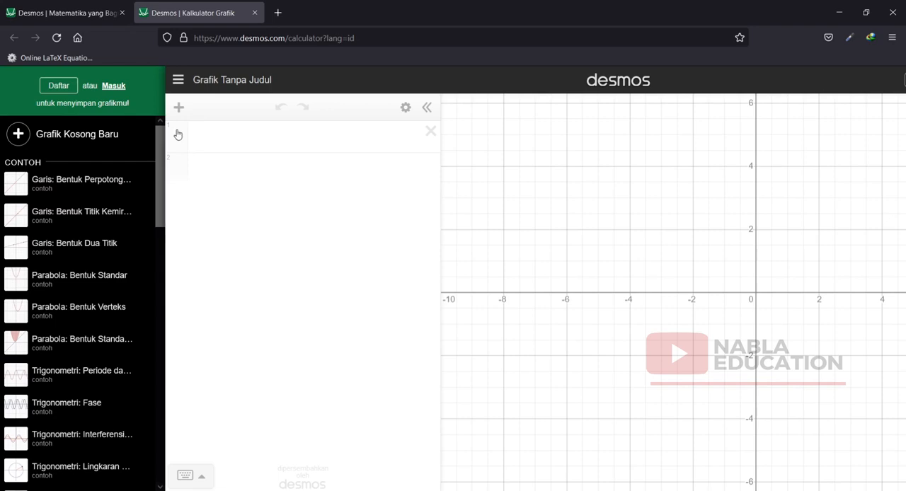
Return to the home page tab, review its sections down to the footer, and display the Ruang Kelas and Sarana Matematika options.
{"action": "left_click", "coordinate": [27, 9]}
{"action": "scroll", "coordinate": [772, 388], "scroll_direction": "down", "scroll_amount": 3}
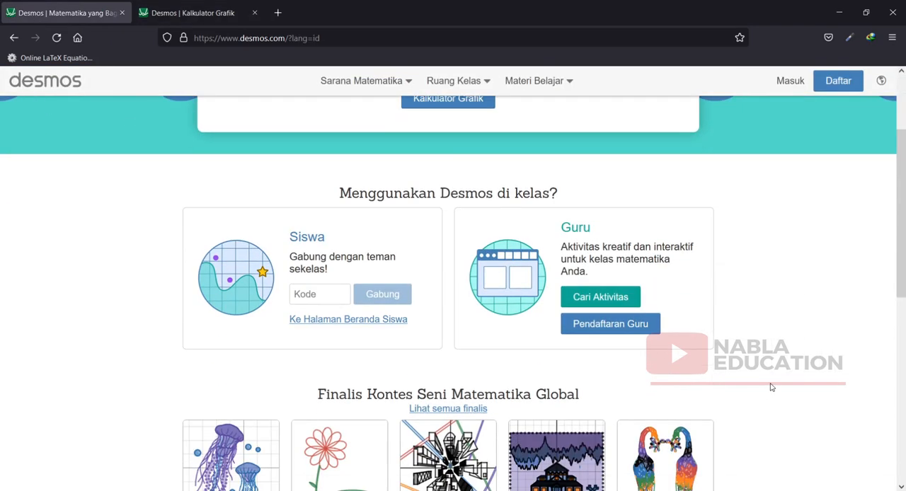
{"action": "scroll", "coordinate": [772, 388], "scroll_direction": "down", "scroll_amount": 6}
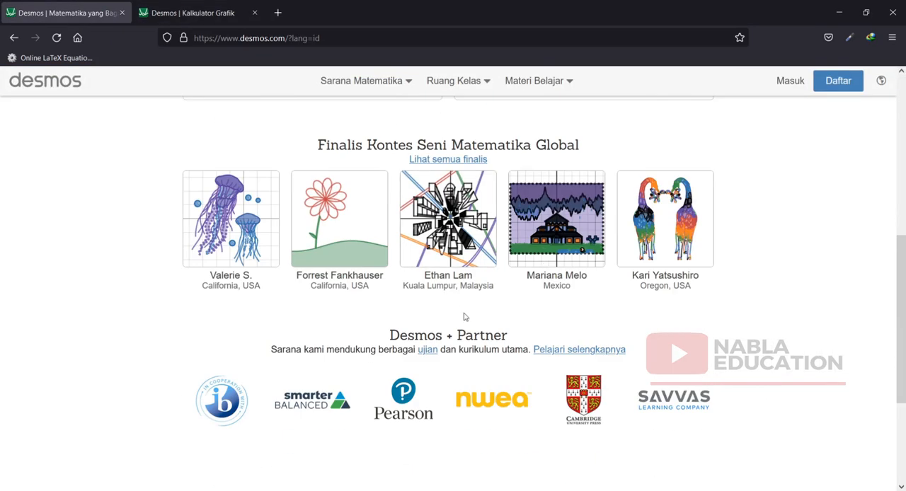
{"action": "scroll", "coordinate": [635, 344], "scroll_direction": "down", "scroll_amount": 5}
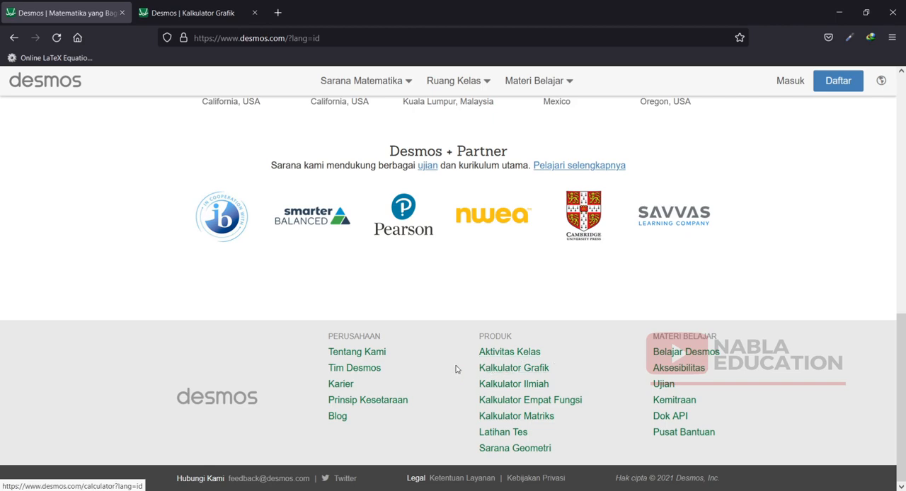
{"action": "scroll", "coordinate": [424, 362], "scroll_direction": "up", "scroll_amount": 10}
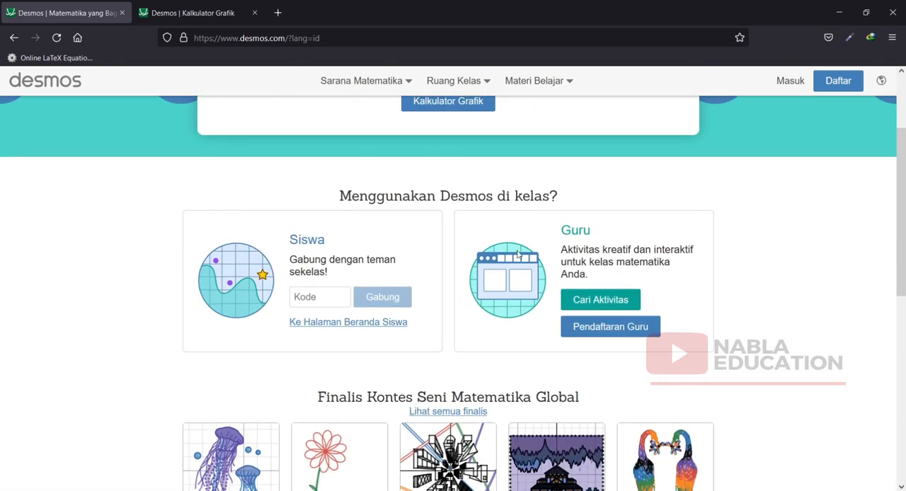
{"action": "scroll", "coordinate": [459, 304], "scroll_direction": "up", "scroll_amount": 2}
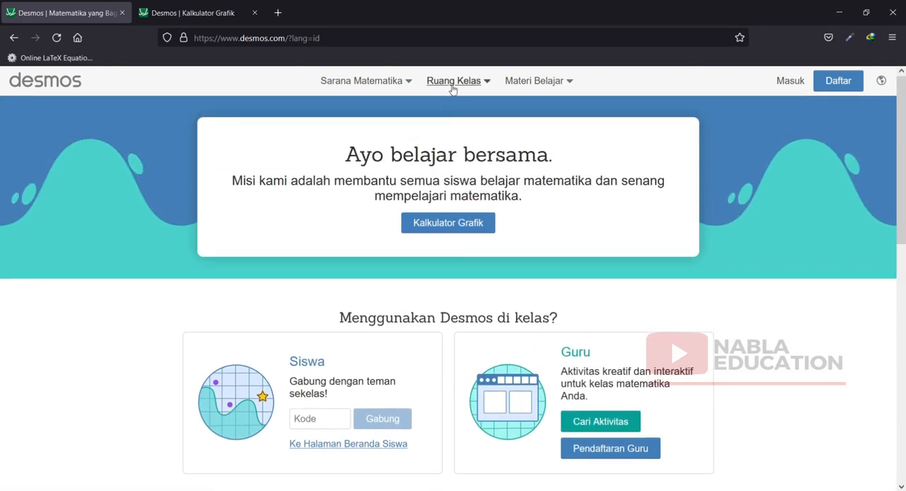
{"action": "left_click", "coordinate": [488, 83]}
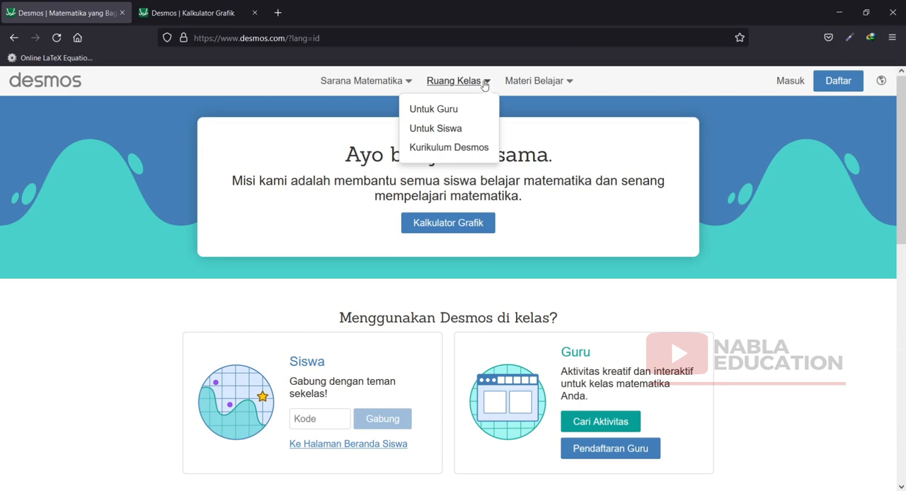
{"action": "left_click", "coordinate": [379, 88]}
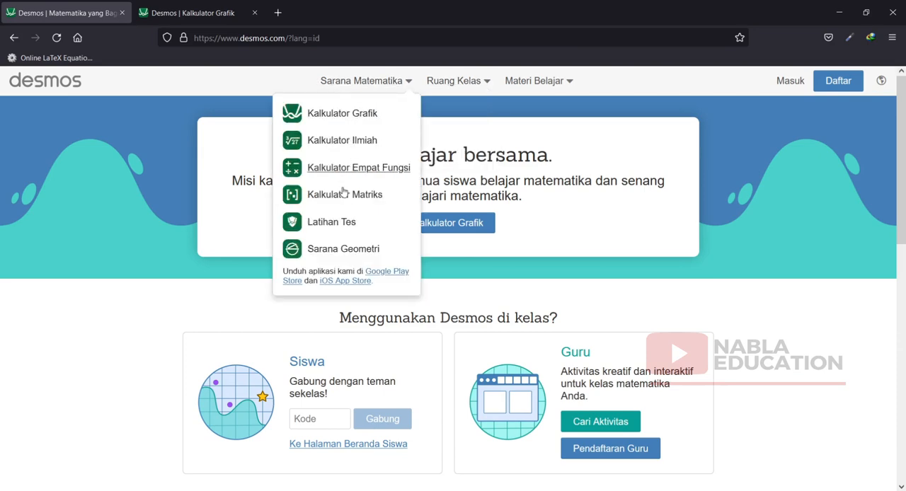